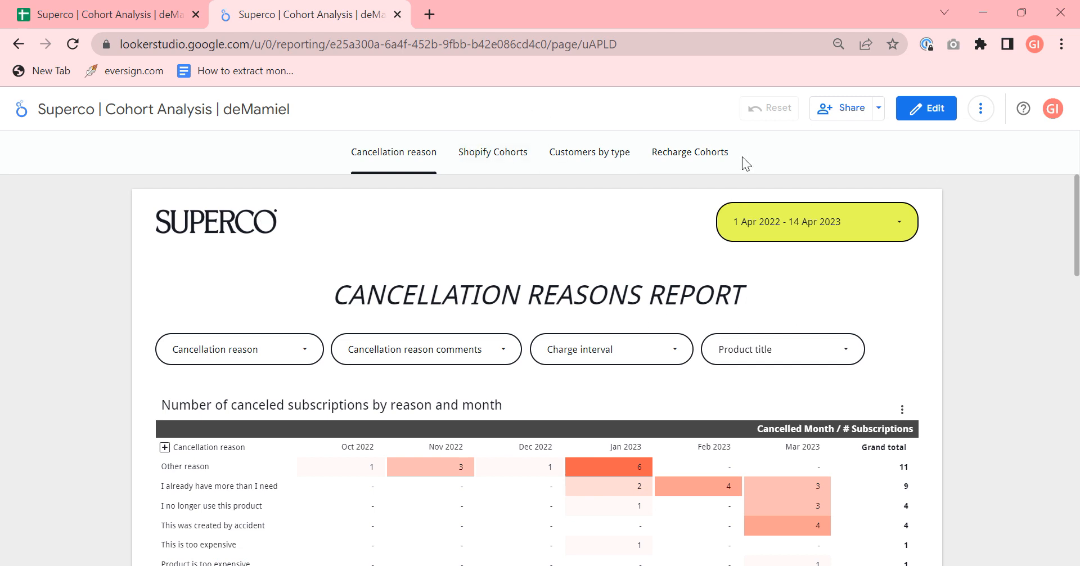
# - Switch to the Superco cohort analysis spreadsheet and look through its list of all sheets
pyautogui.click(115, 12)
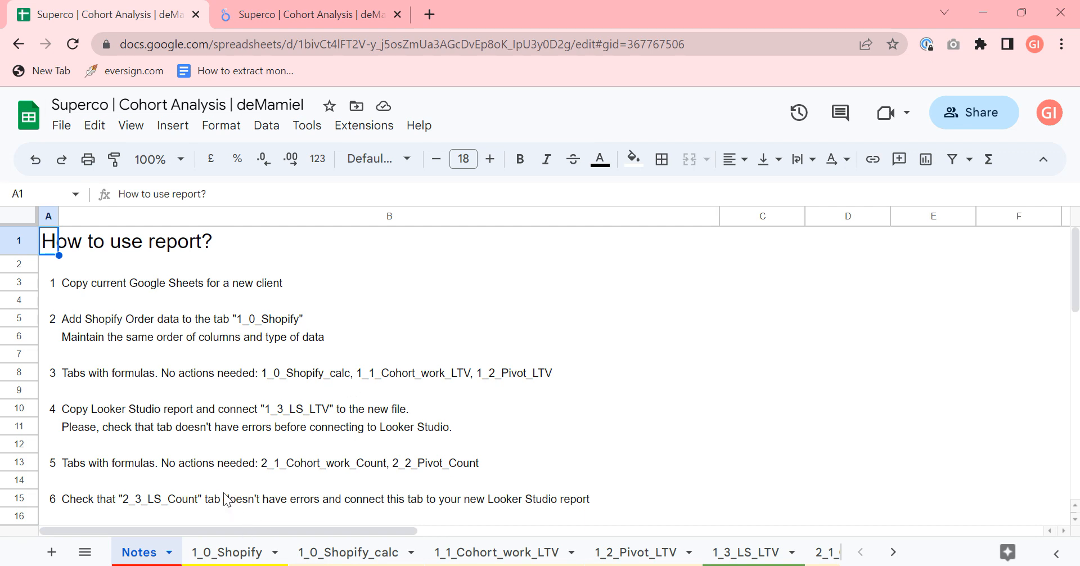
pyautogui.click(83, 557)
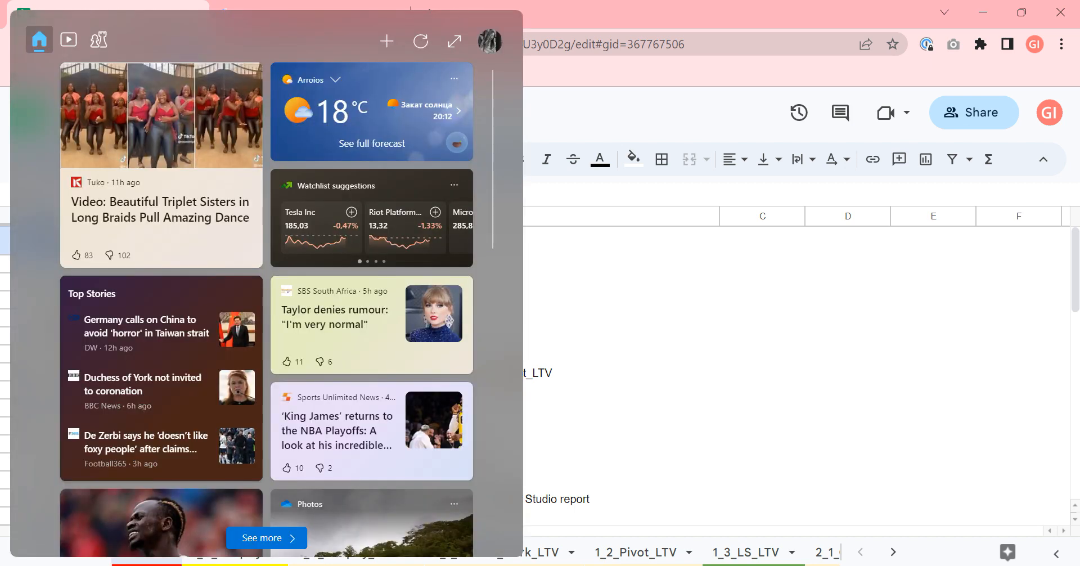
pyautogui.click(771, 410)
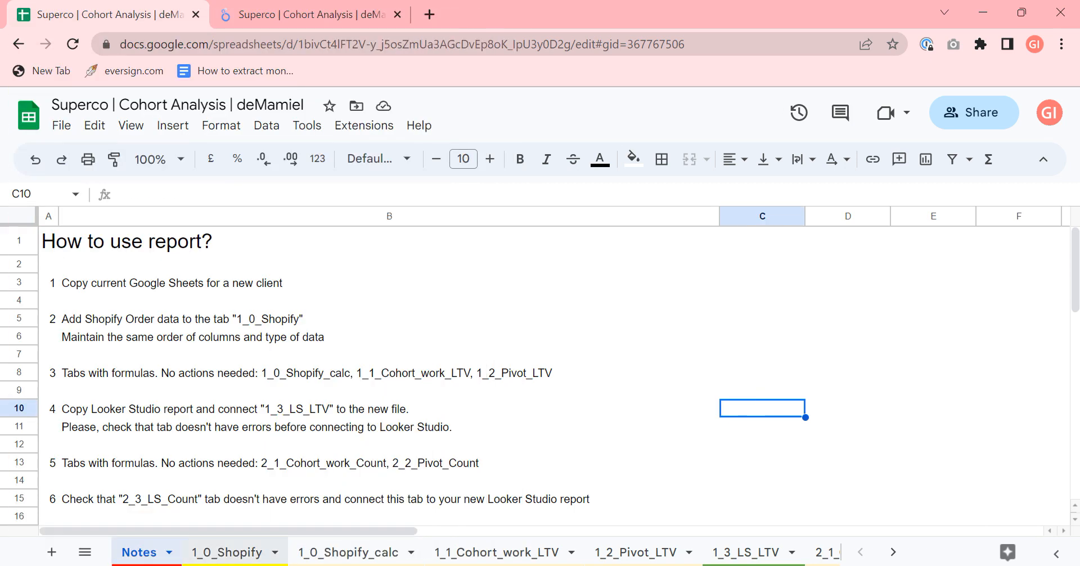
pyautogui.click(84, 554)
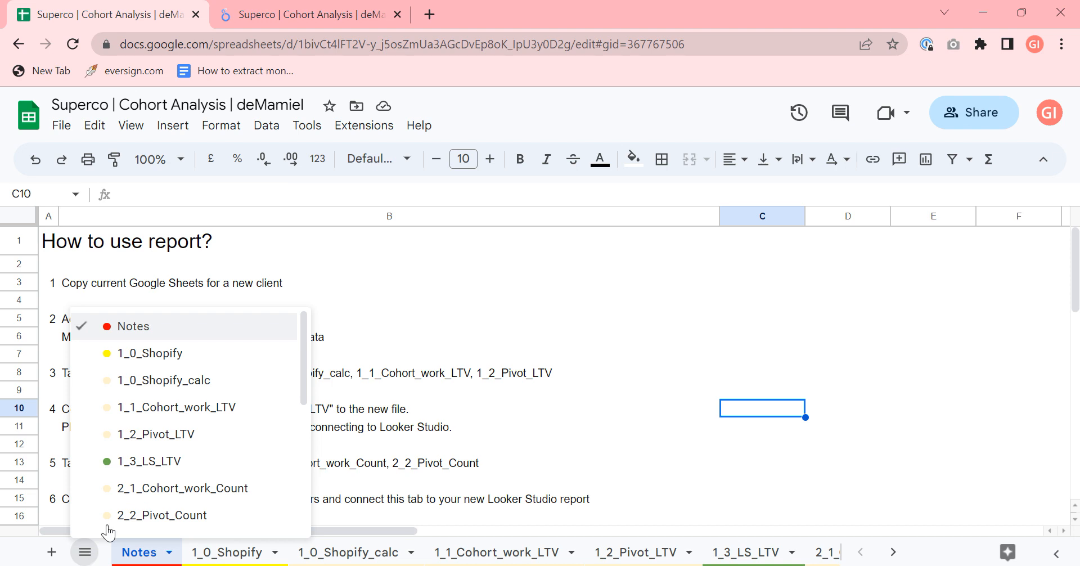
pyautogui.scroll(-5, 257, 383)
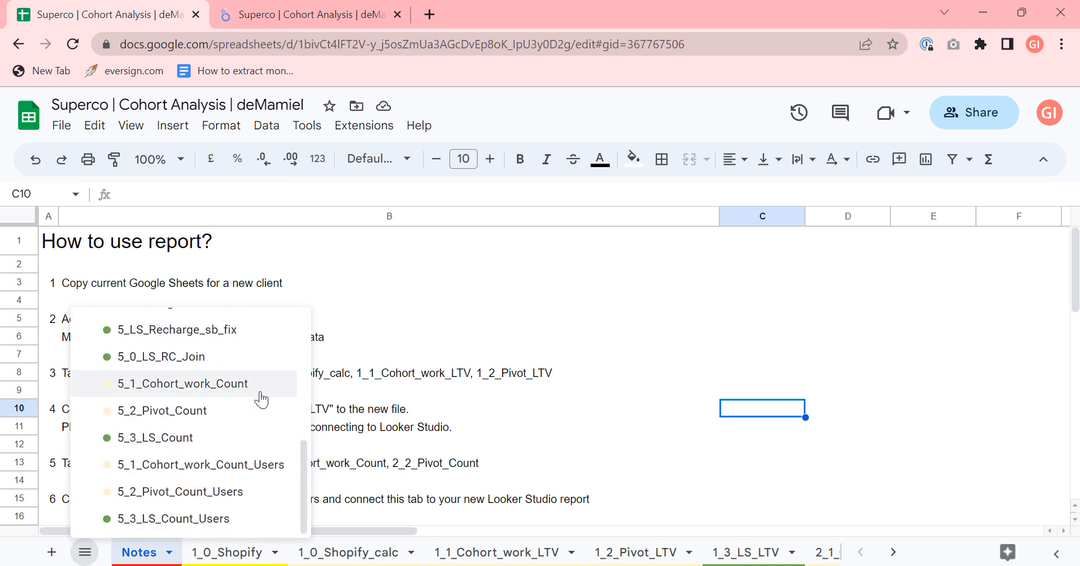
pyautogui.scroll(5, 262, 398)
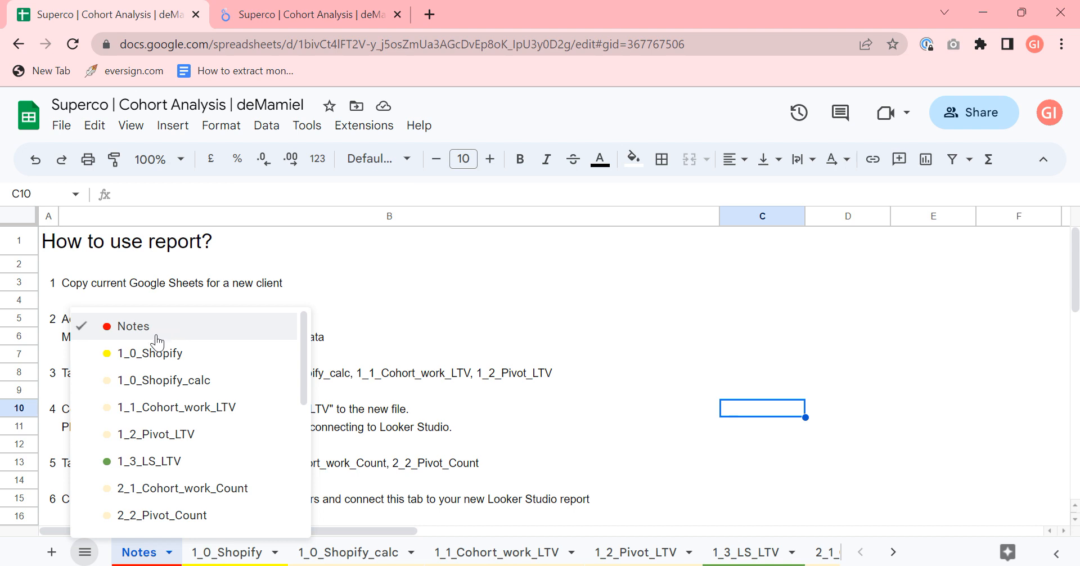
pyautogui.click(316, 262)
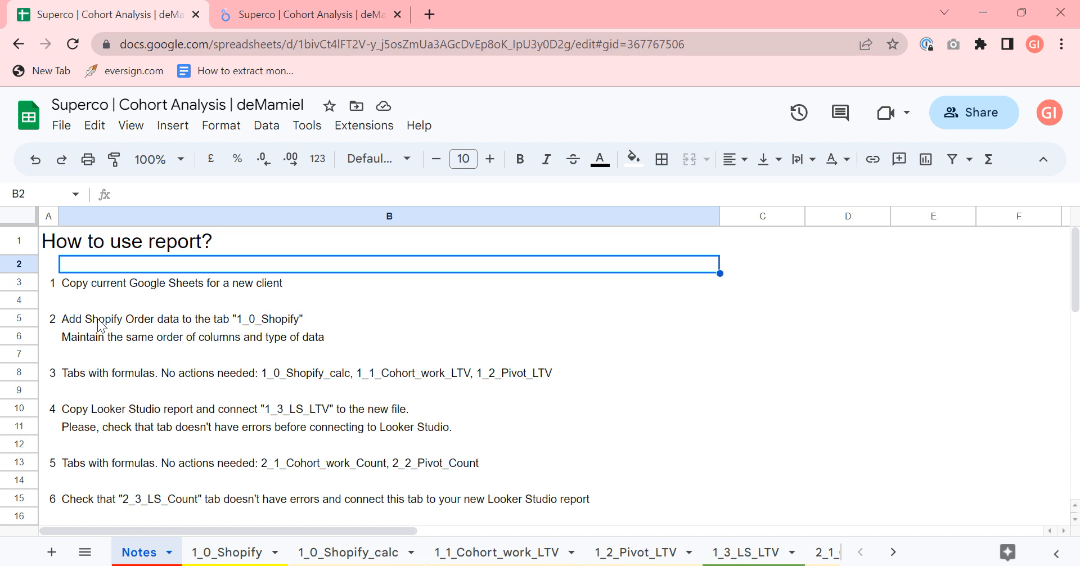
# - Read through the numbered report instructions on the Notes sheet down to item 18
pyautogui.scroll(-3, 99, 323)
pyautogui.scroll(-5, 99, 325)
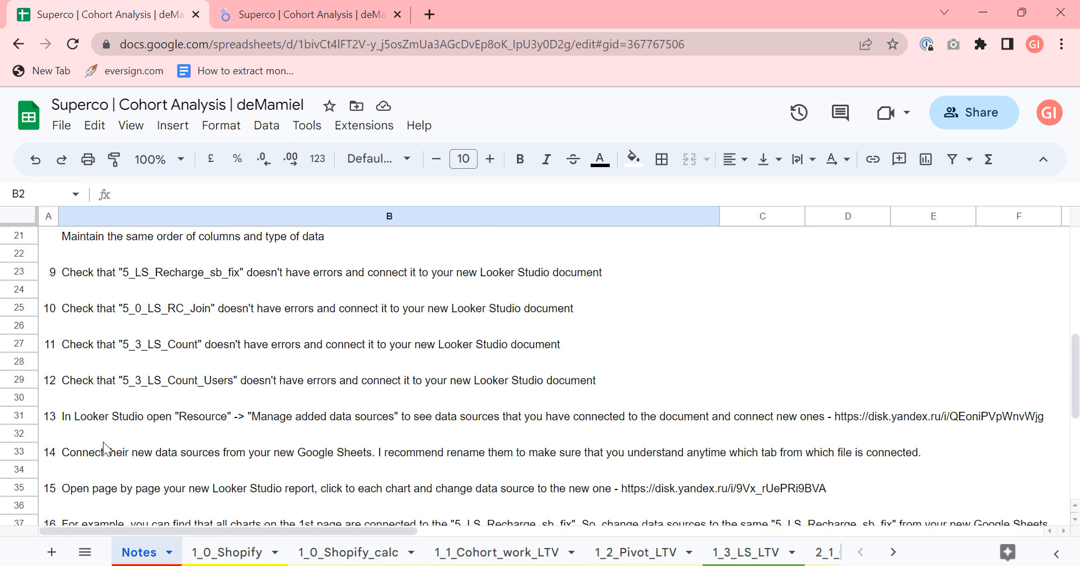
pyautogui.scroll(-4, 102, 436)
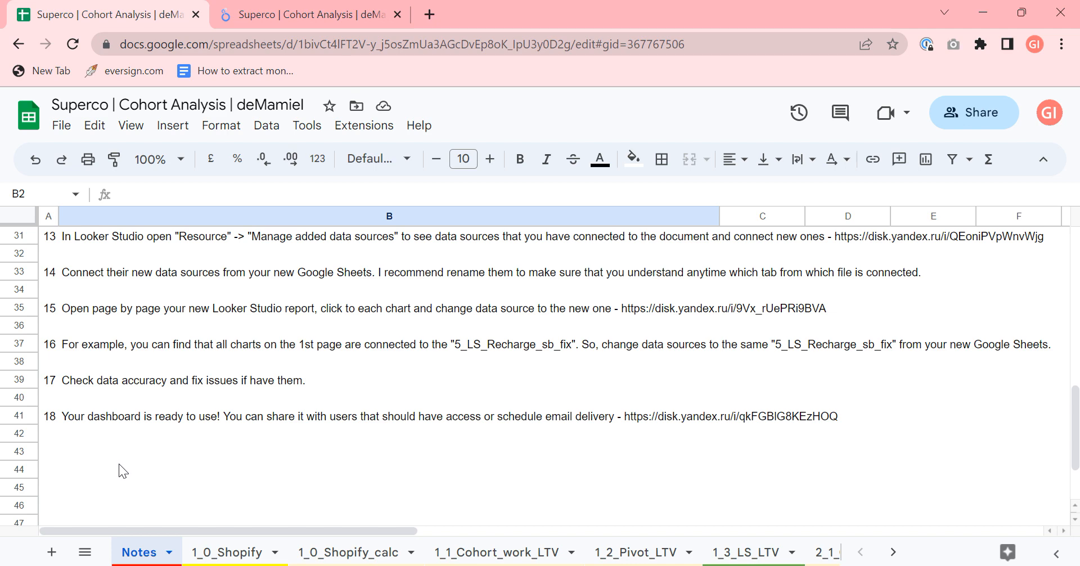
pyautogui.scroll(12, 119, 464)
# - Review the colour coding and naming of the sheets from Notes to 5_3_LS_Count_Users in the sheet list
pyautogui.click(86, 552)
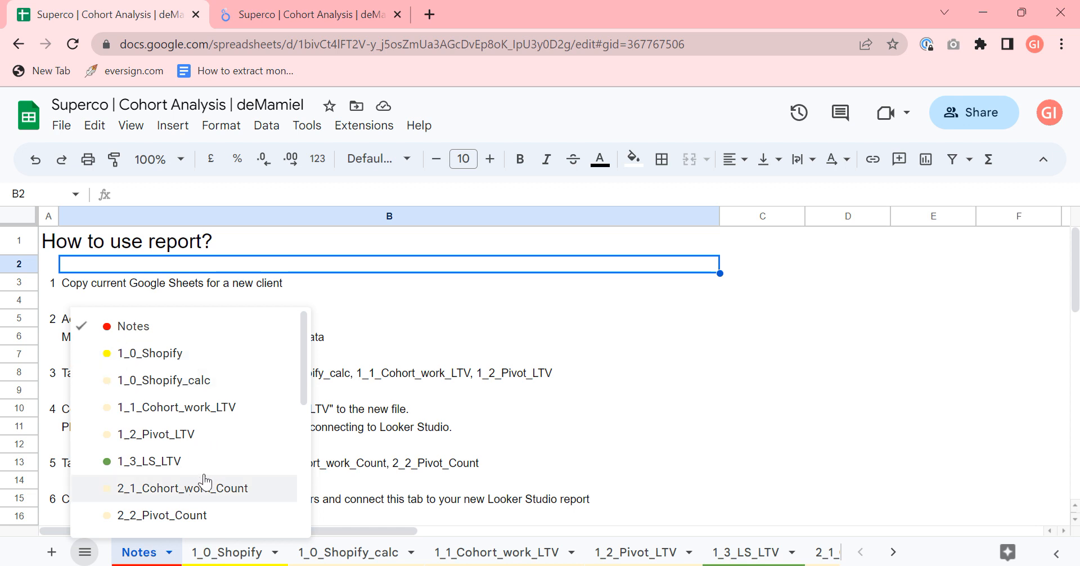
pyautogui.scroll(-2, 241, 421)
pyautogui.scroll(-1, 241, 421)
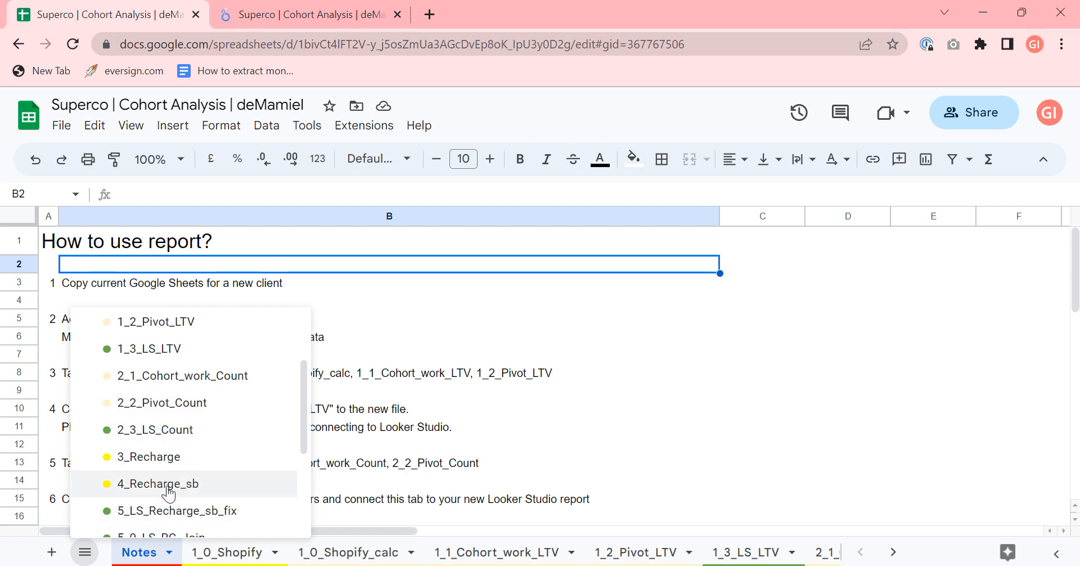
pyautogui.scroll(-4, 169, 494)
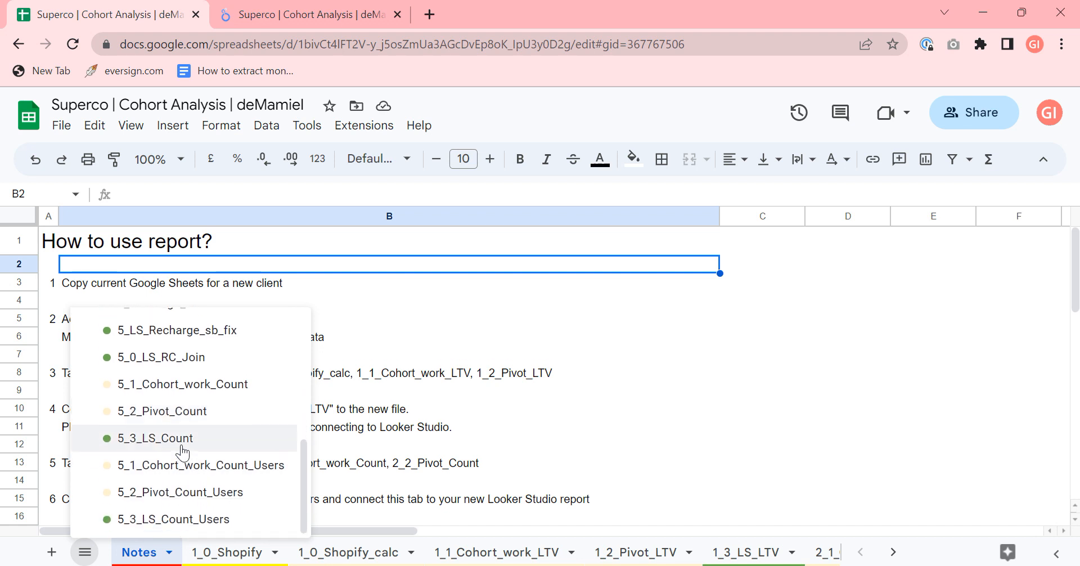
pyautogui.scroll(8, 182, 450)
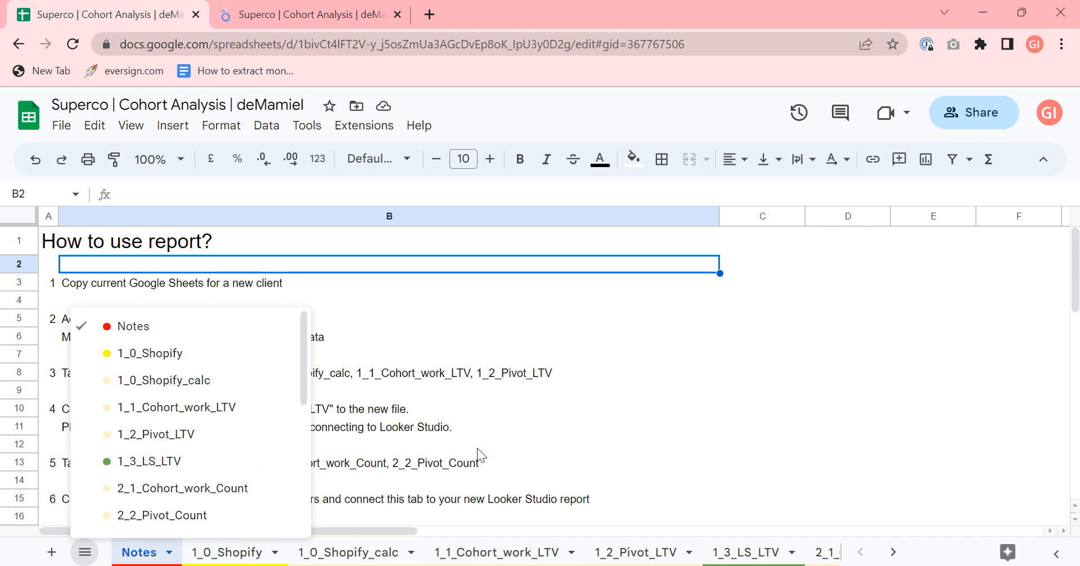
pyautogui.click(494, 443)
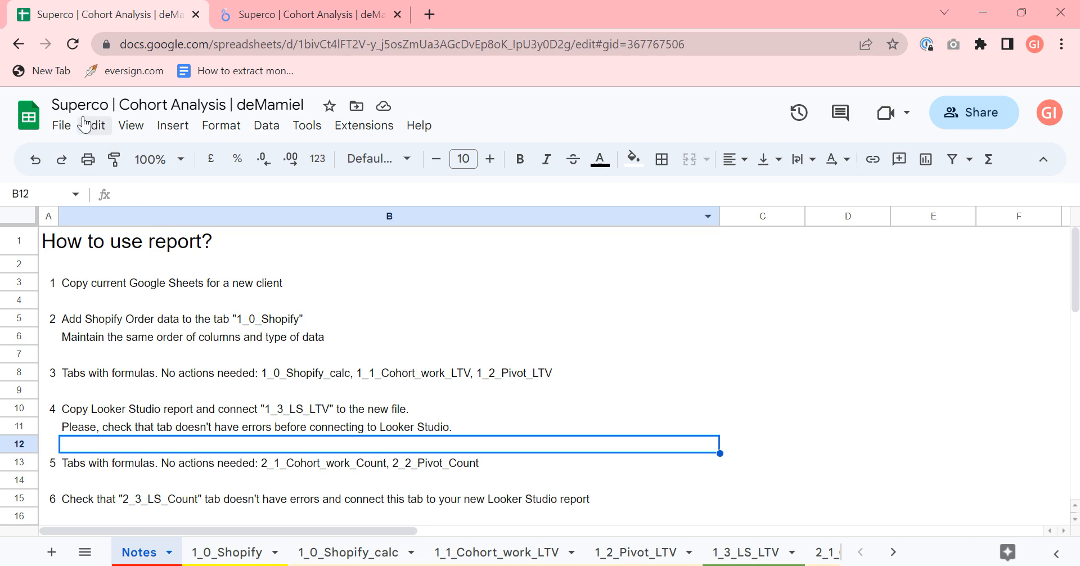
# - Make a copy of the spreadsheet named "Superco | Cohort Analysis | New Client"
pyautogui.click(61, 125)
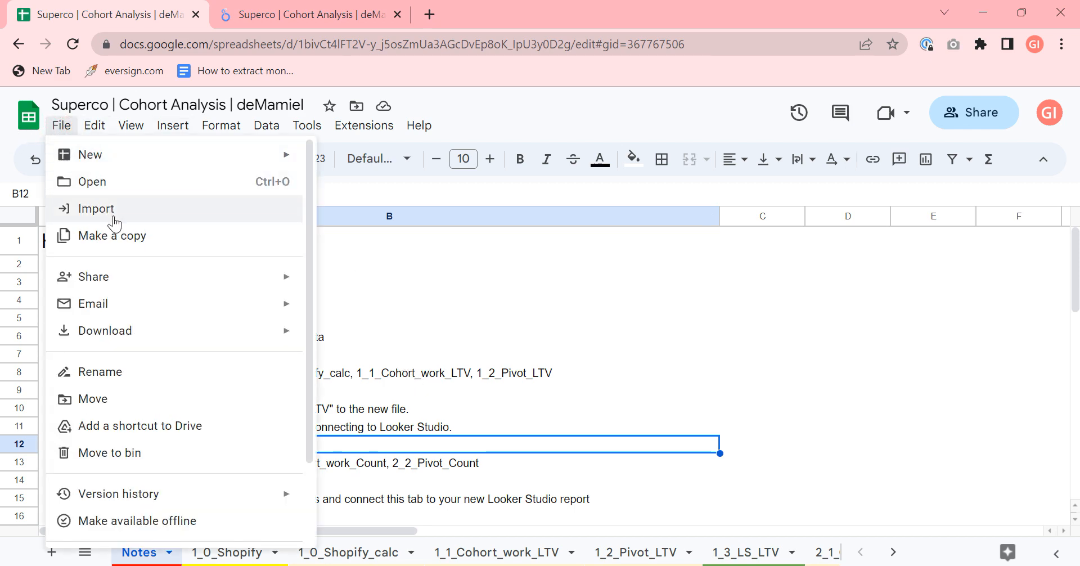
pyautogui.click(64, 233)
pyautogui.click(421, 263)
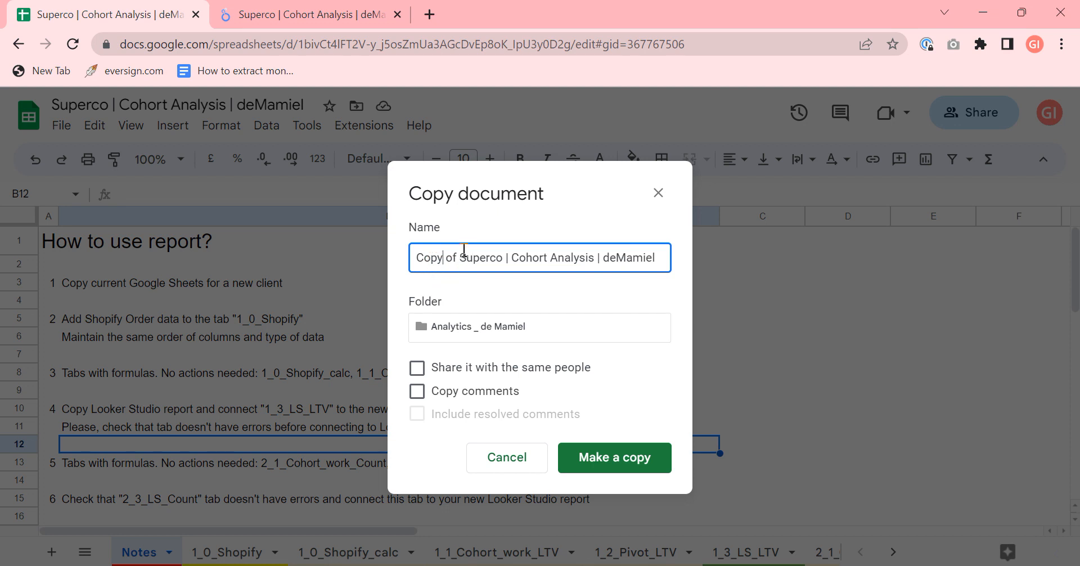
pyautogui.moveTo(466, 253); pyautogui.dragTo(248, 265)
pyautogui.press('BackSpace')
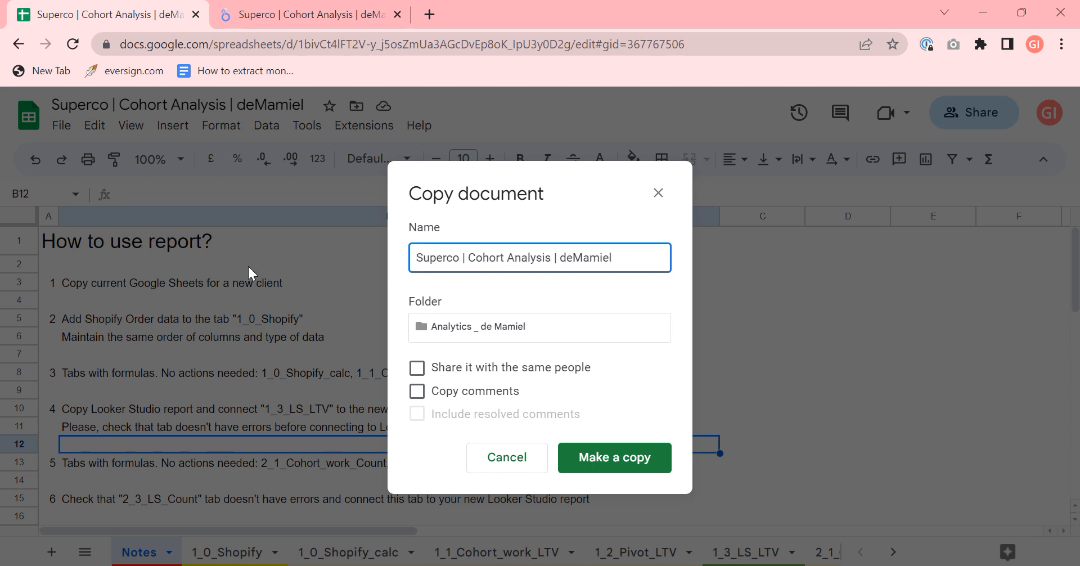
pyautogui.press('BackSpace')
pyautogui.press('BackSpace')
pyautogui.press('BackSpace')
pyautogui.press('BackSpace')
pyautogui.press('BackSpace')
pyautogui.press('BackSpace')
pyautogui.press('BackSpace')
pyautogui.press('BackSpace')
pyautogui.write('New Clien')
pyautogui.press('BackSpace')
pyautogui.press('BackSpace')
pyautogui.write('ent')
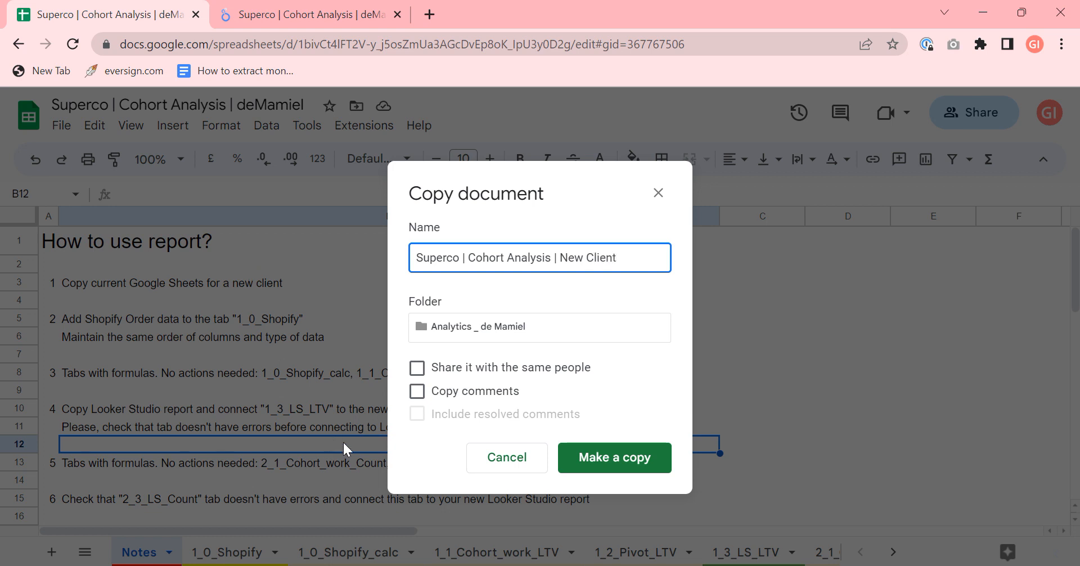
pyautogui.click(585, 463)
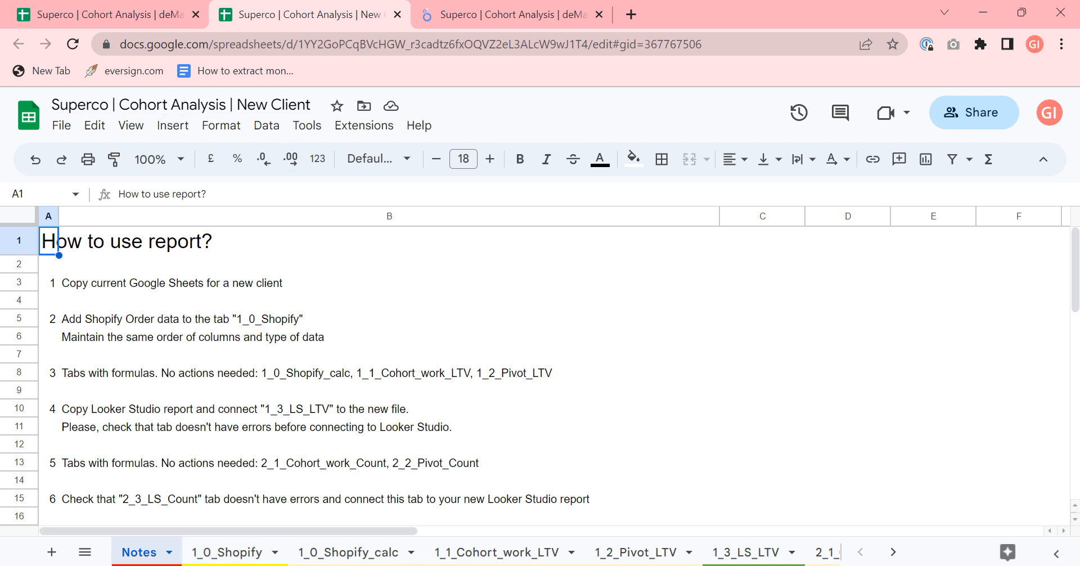
# - Open the 1_0_Shopify sheet in the new copy and look across its order columns from Id to Tags
pyautogui.click(243, 554)
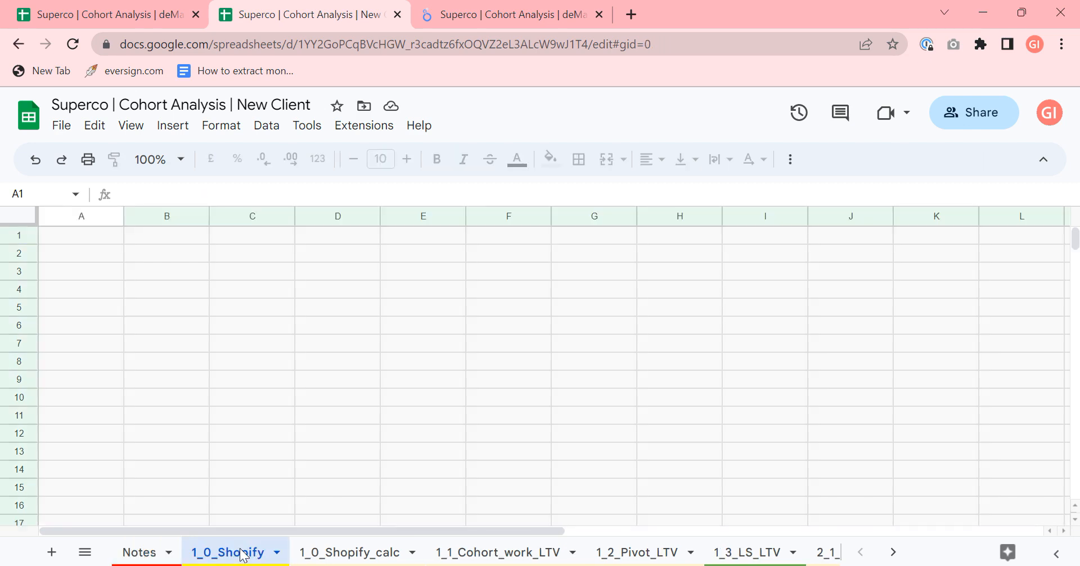
pyautogui.click(100, 260)
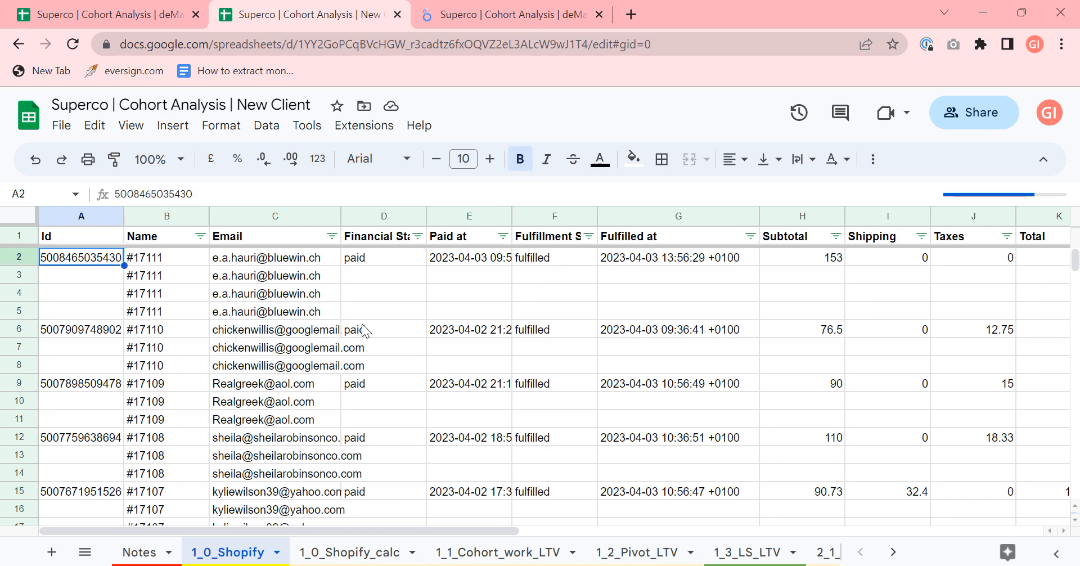
pyautogui.press('Right')
pyautogui.press('Right')
pyautogui.press('Right')
pyautogui.press('Right')
pyautogui.press('Right')
pyautogui.press('Right')
pyautogui.press('Right')
pyautogui.press('Right')
pyautogui.press('Right')
pyautogui.press('Right')
pyautogui.press('Right')
pyautogui.press('Right')
pyautogui.press('Right')
pyautogui.press('Right')
pyautogui.press('Right')
pyautogui.press('Right')
pyautogui.press('Right')
pyautogui.press('Right')
pyautogui.press('Right')
pyautogui.press('Right')
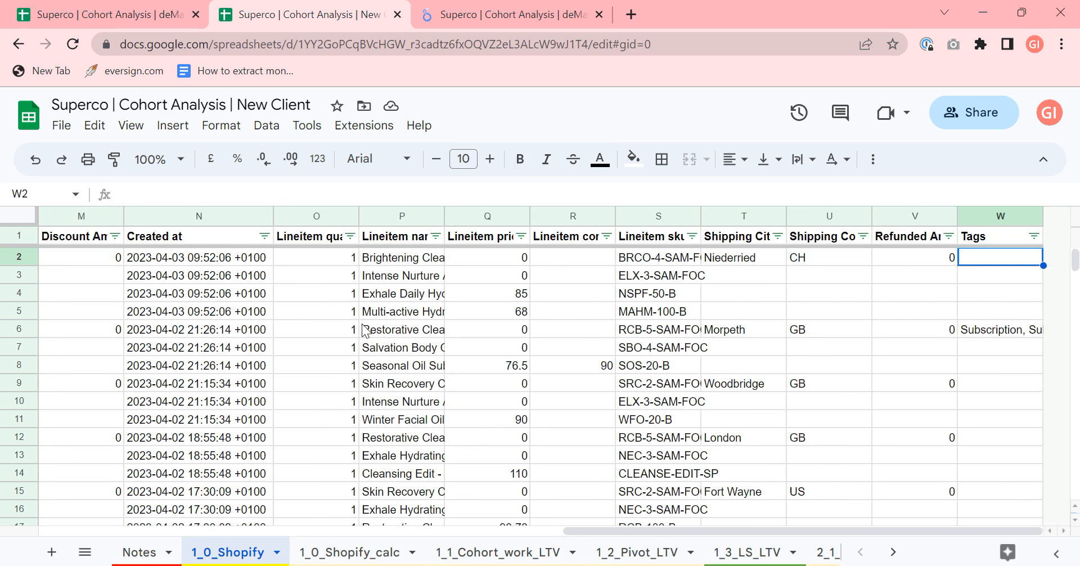
pyautogui.press('Home')
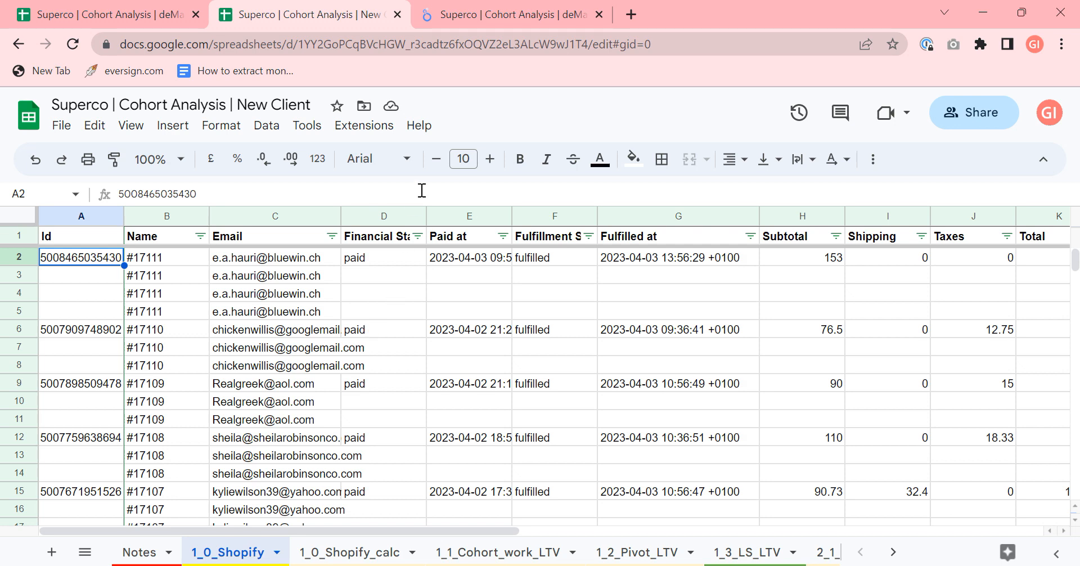
# - Examine the format of the Id, Name, Email and Paid at columns on the 1_0_Shopify sheet
pyautogui.click(80, 232)
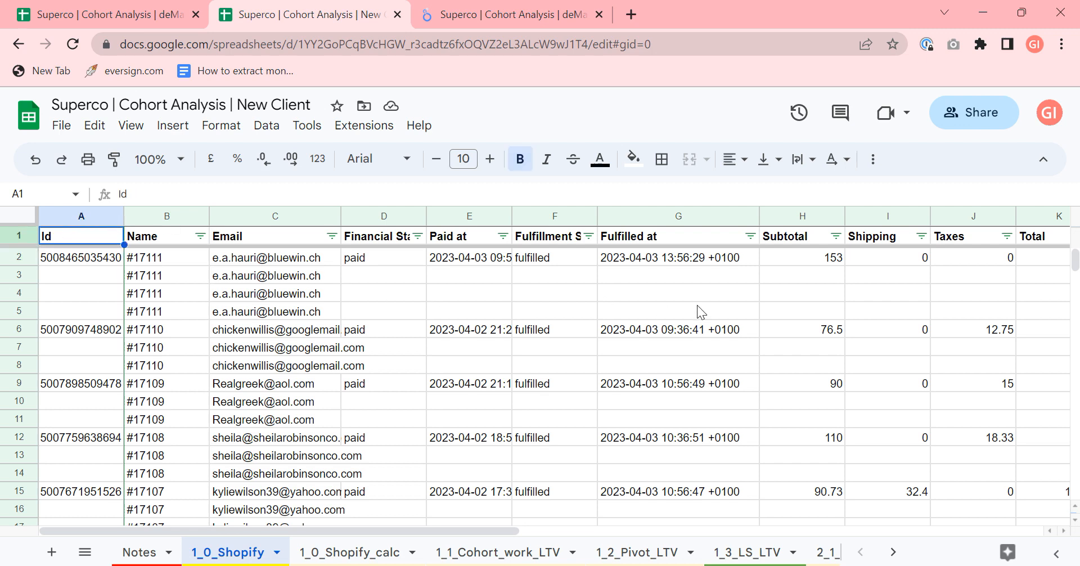
pyautogui.moveTo(287, 261)
pyautogui.click(91, 264)
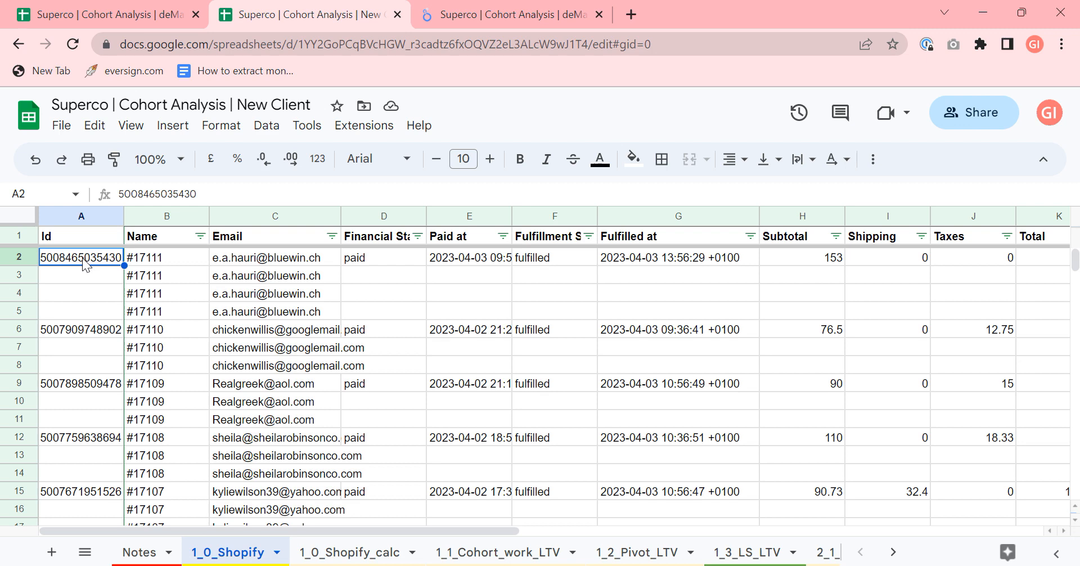
pyautogui.click(141, 261)
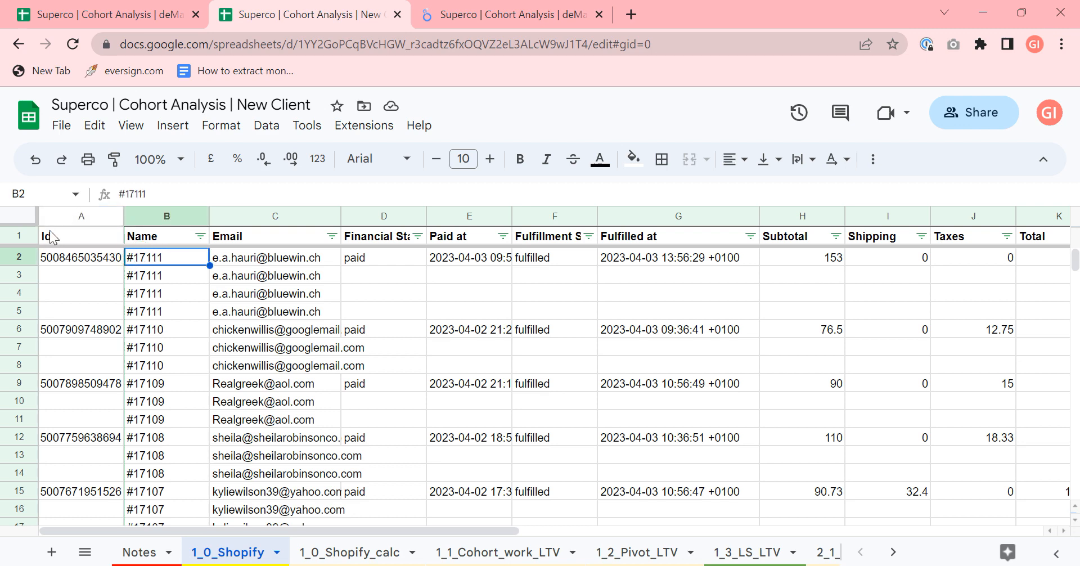
pyautogui.click(51, 239)
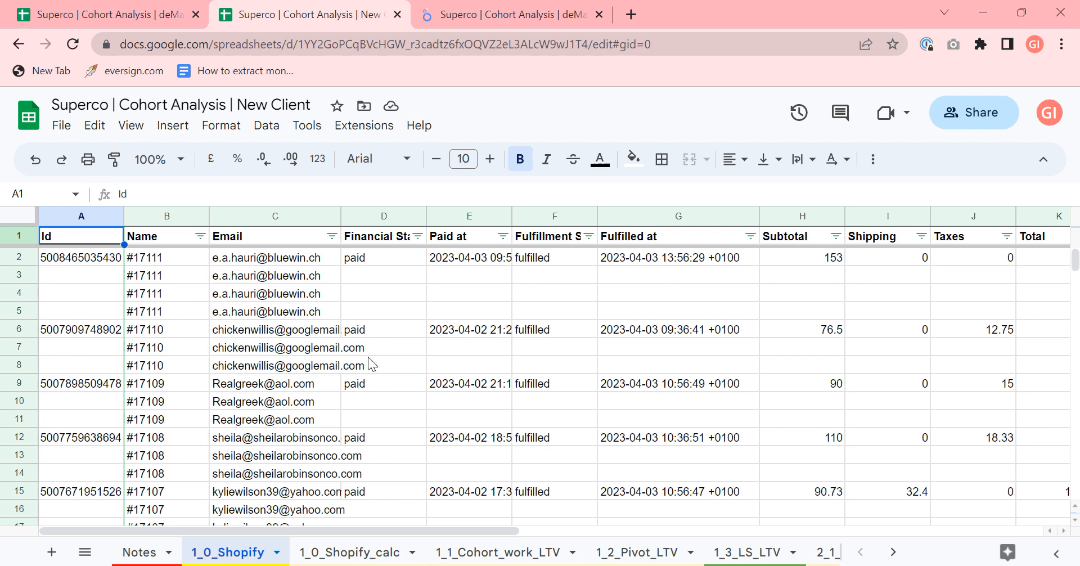
pyautogui.moveTo(216, 301)
pyautogui.moveTo(256, 264); pyautogui.dragTo(270, 347)
pyautogui.moveTo(237, 260)
pyautogui.click(183, 287)
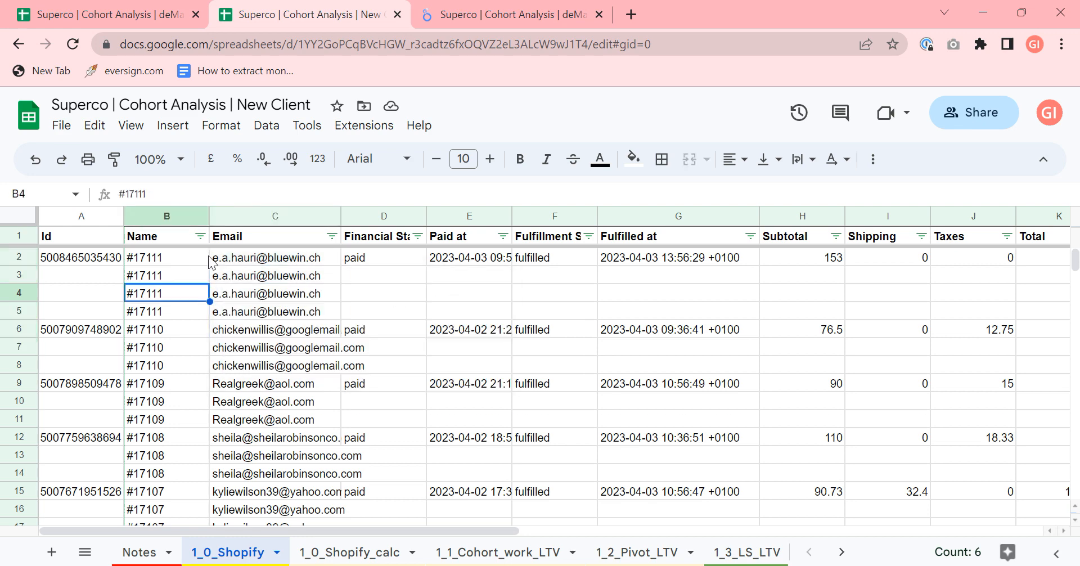
pyautogui.moveTo(224, 258); pyautogui.dragTo(226, 324)
pyautogui.click(444, 262)
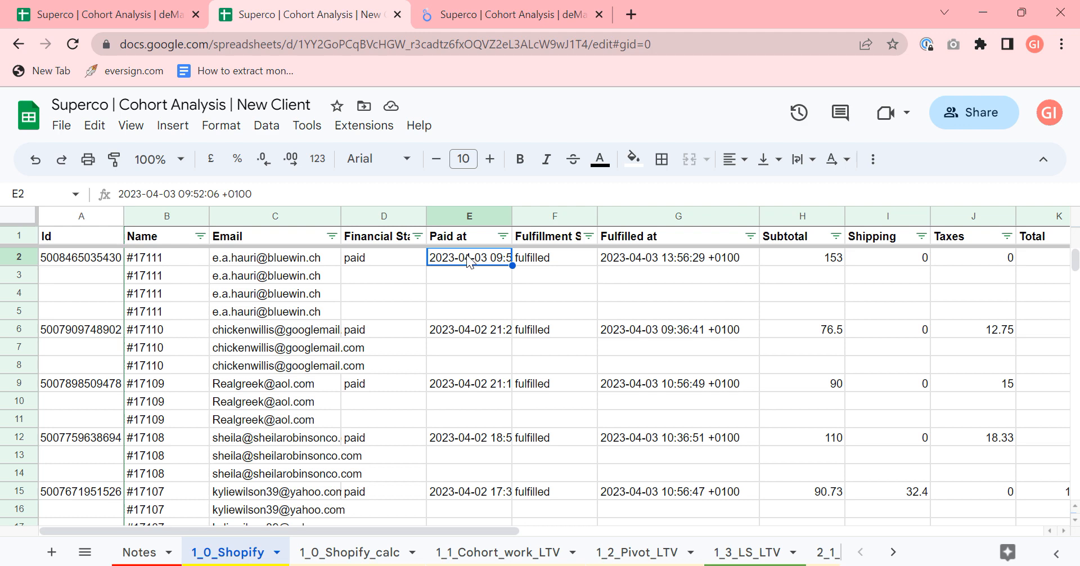
# - Examine the number formats in the Subtotal, Shipping, Taxes and Total columns and check the Discount Code column
pyautogui.click(807, 259)
pyautogui.press('Right')
pyautogui.press('Right')
pyautogui.press('Right')
pyautogui.press('Right')
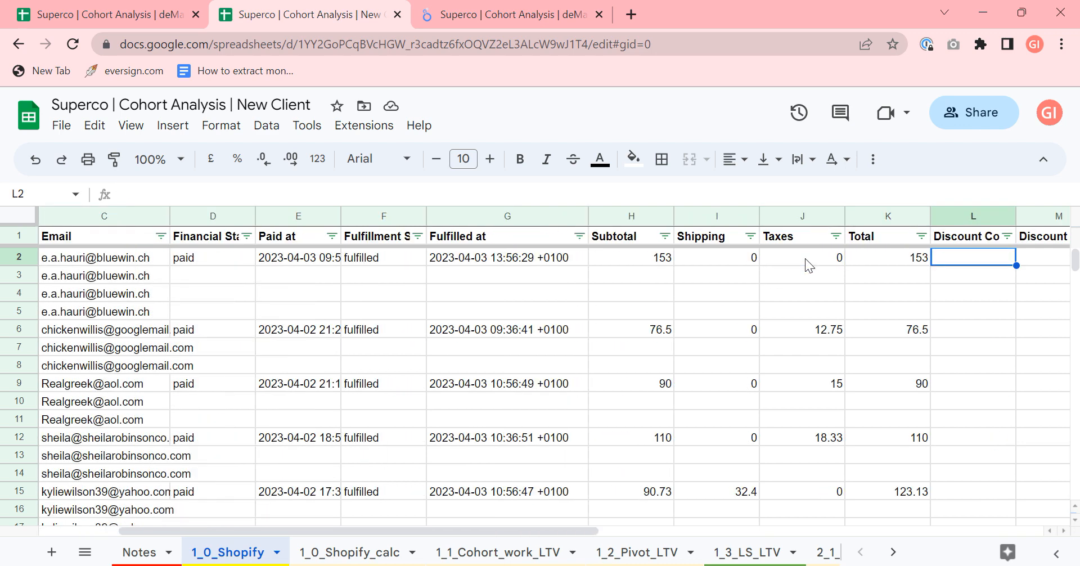
pyautogui.click(874, 260)
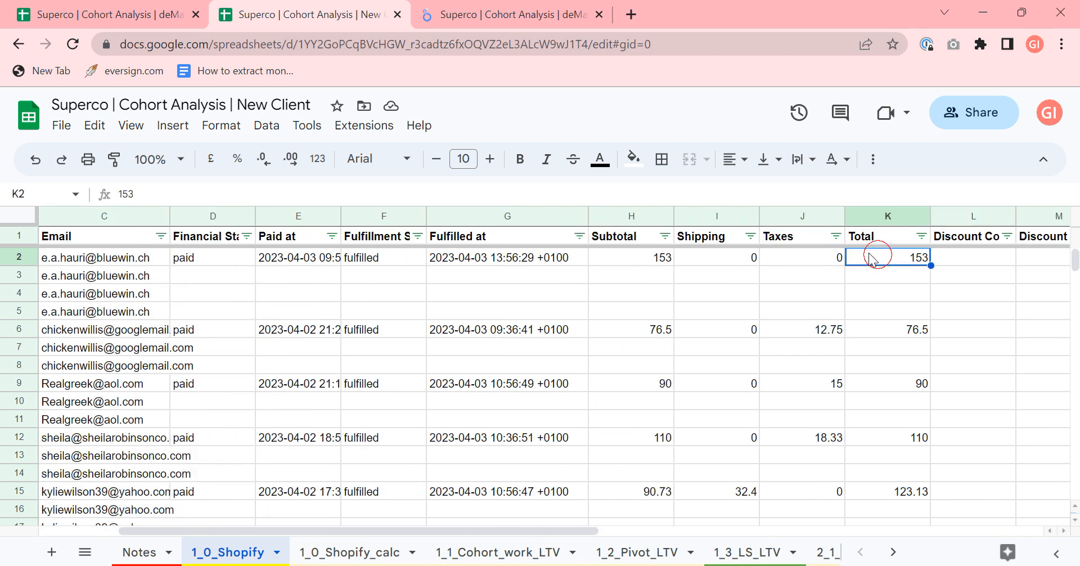
pyautogui.moveTo(653, 265); pyautogui.dragTo(900, 492)
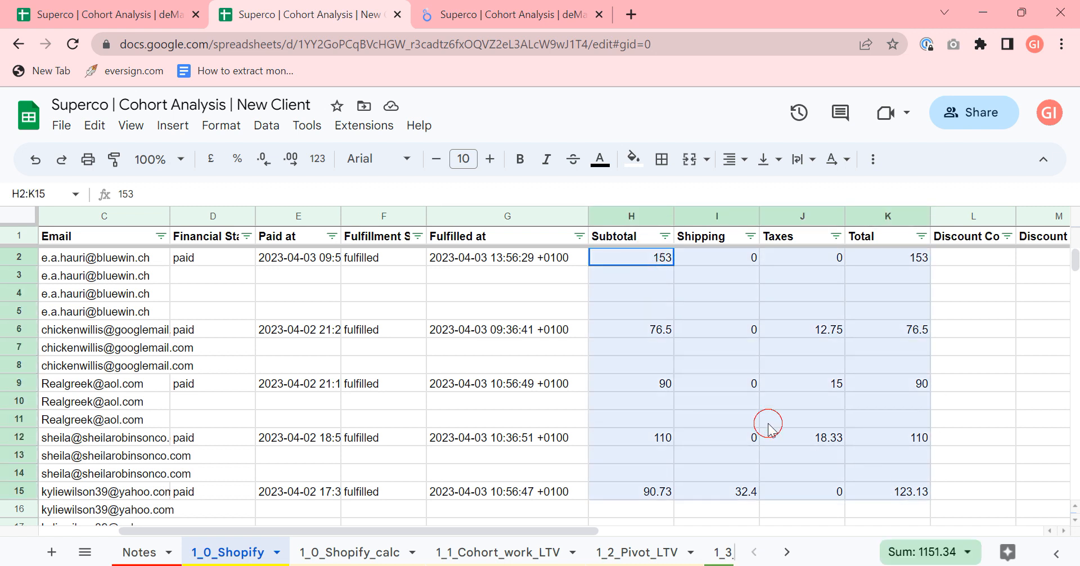
pyautogui.click(767, 424)
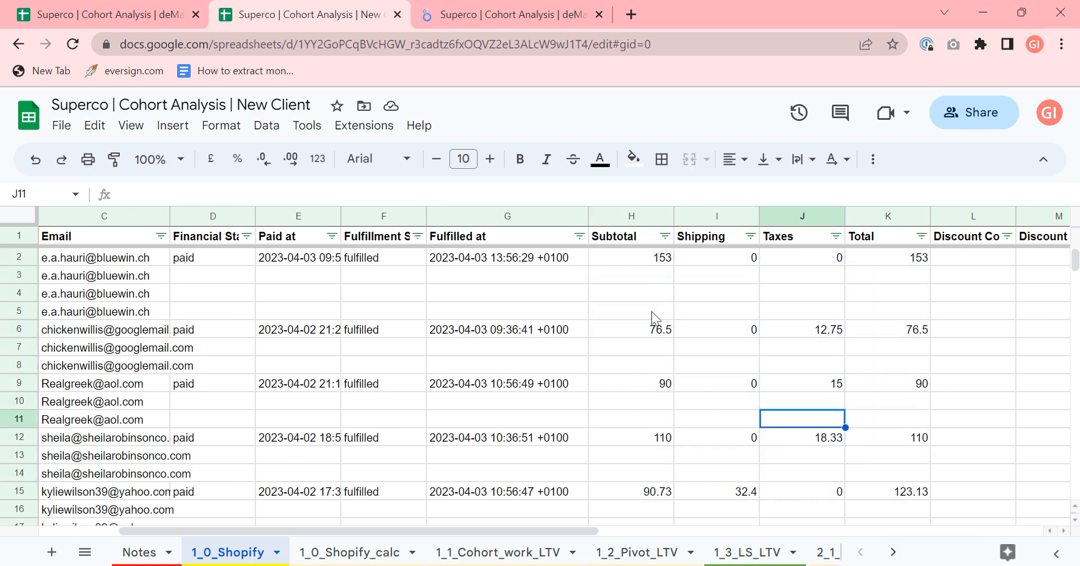
pyautogui.click(646, 256)
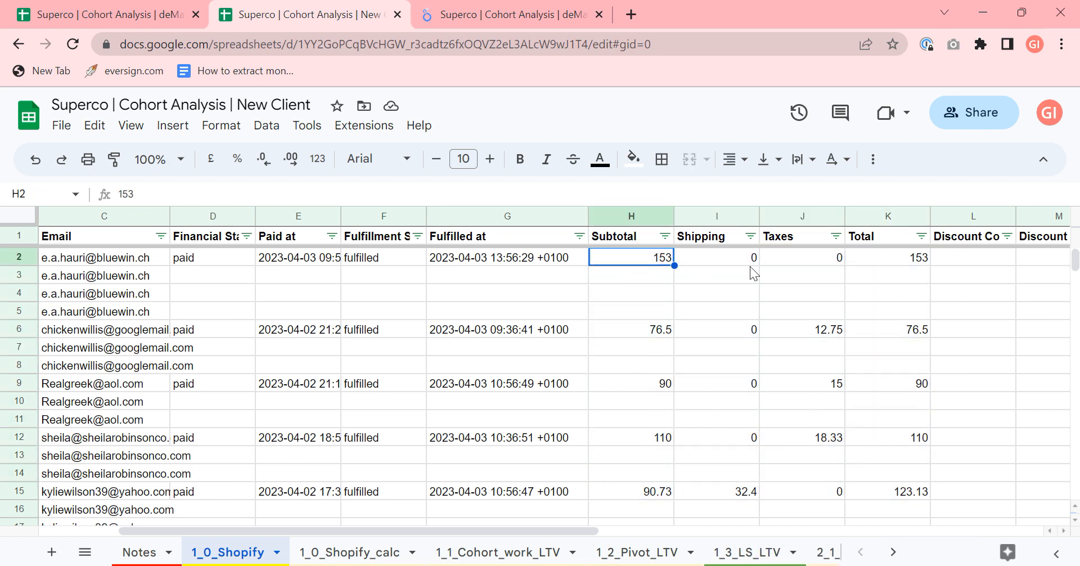
pyautogui.click(964, 270)
pyautogui.click(979, 234)
pyautogui.click(774, 320)
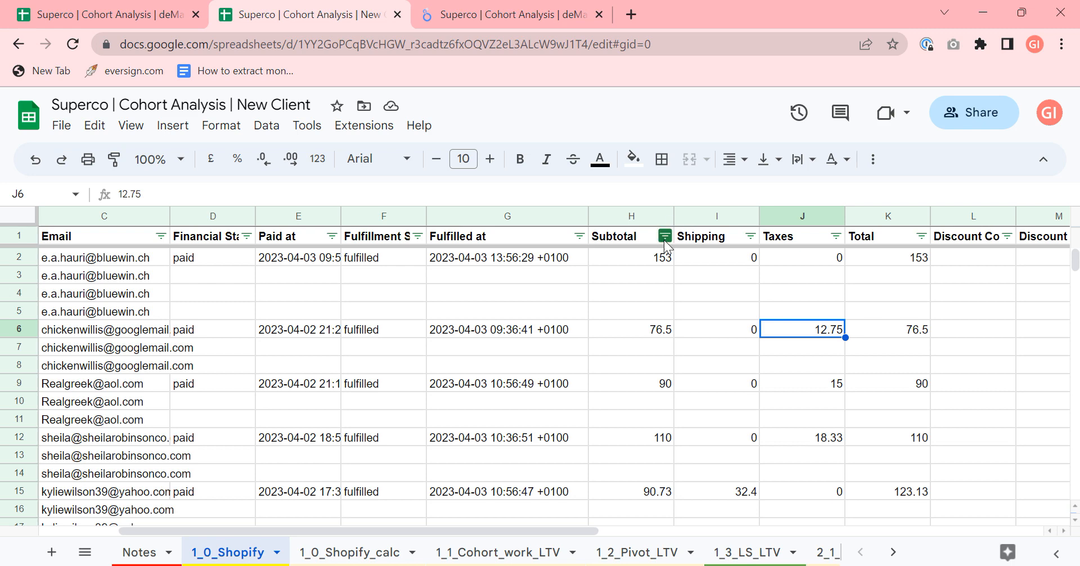
# - Remove the filter from the header row of the 1_0_Shopify sheet and reload the unresponsive page
pyautogui.click(23, 237)
pyautogui.click(873, 159)
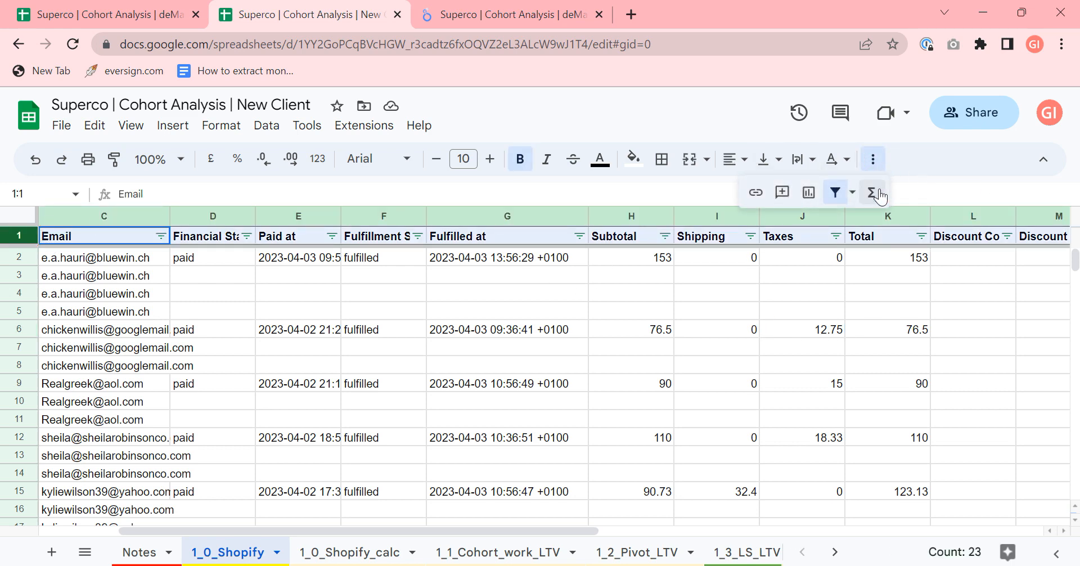
pyautogui.click(835, 193)
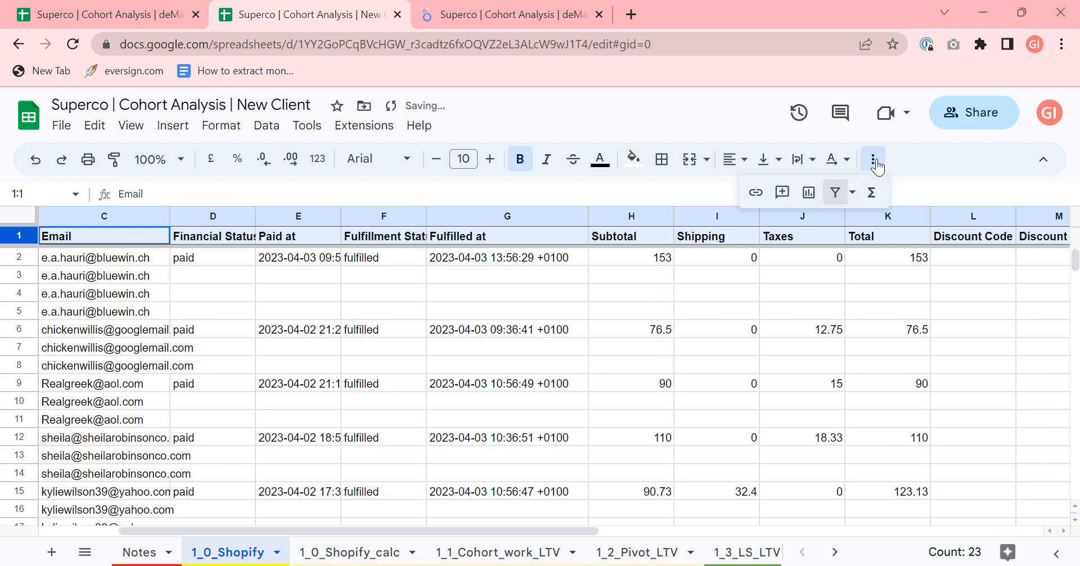
pyautogui.click(631, 228)
pyautogui.click(682, 231)
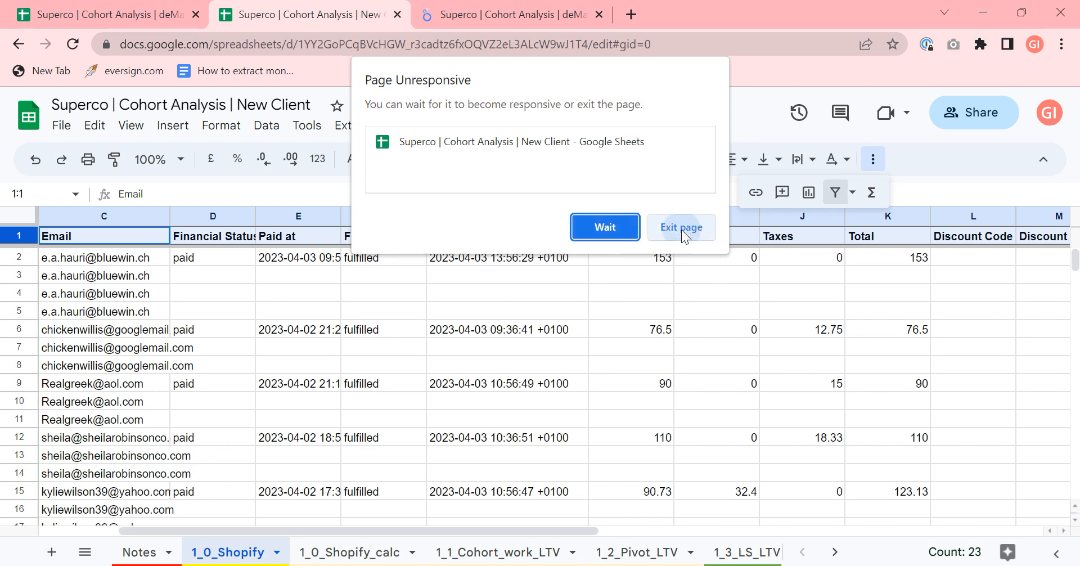
pyautogui.click(768, 352)
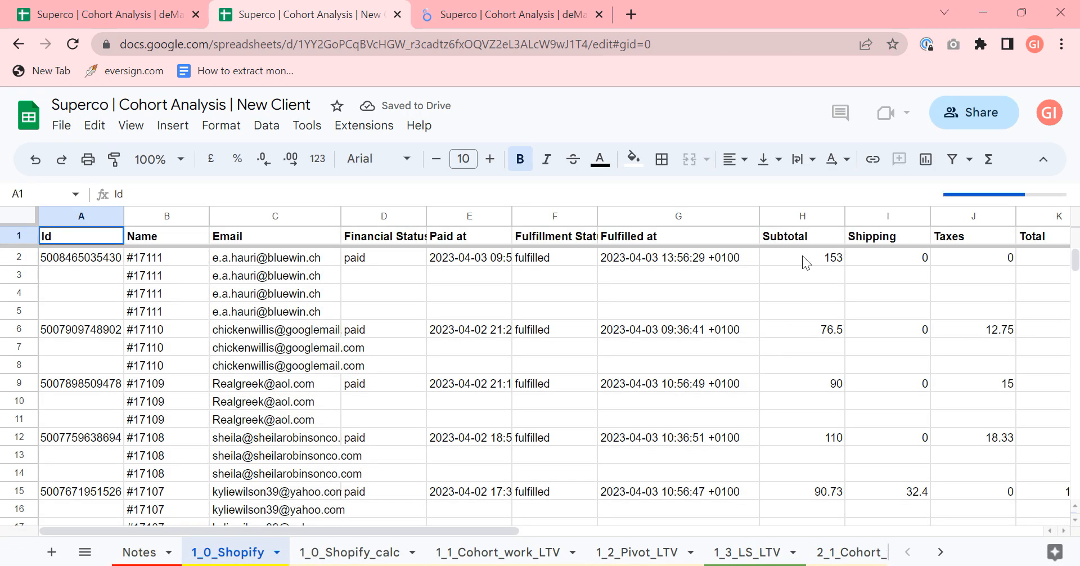
# - Create a new filter on header row 1 of the 1_0_Shopify sheet, waiting for the page to respond
pyautogui.click(818, 241)
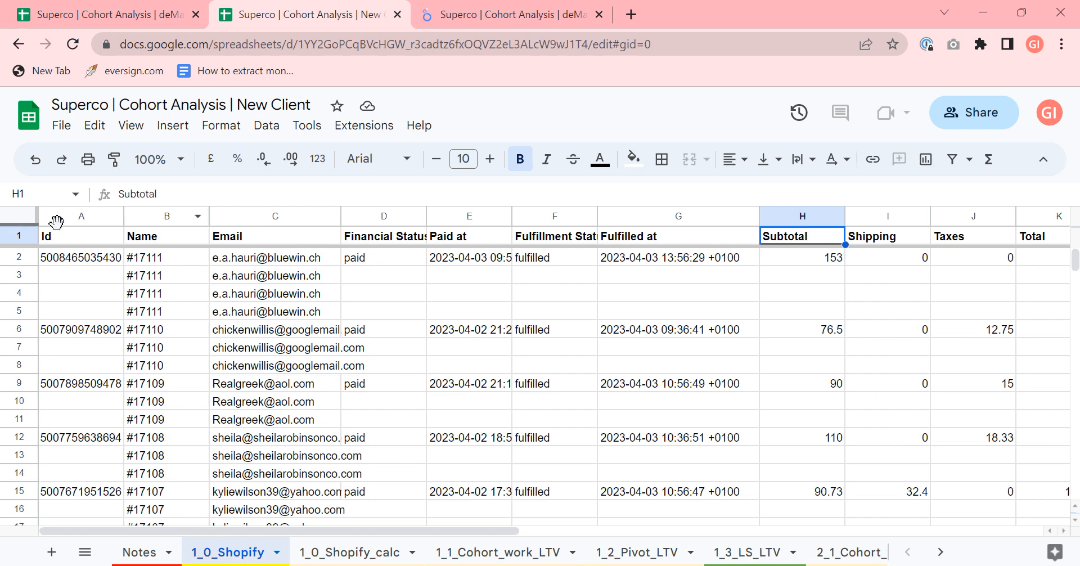
pyautogui.click(19, 236)
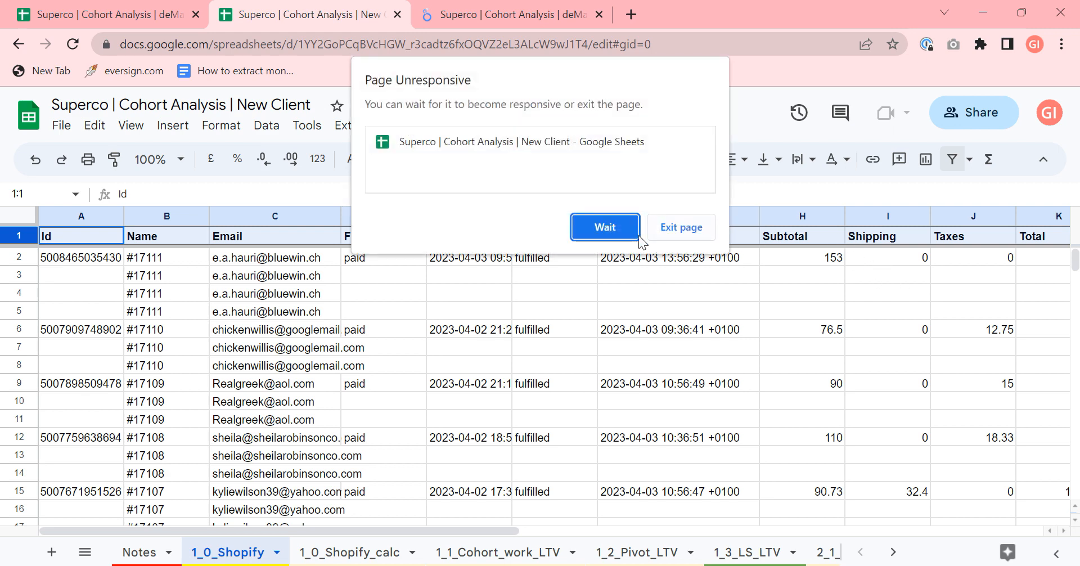
pyautogui.click(610, 228)
pyautogui.click(618, 231)
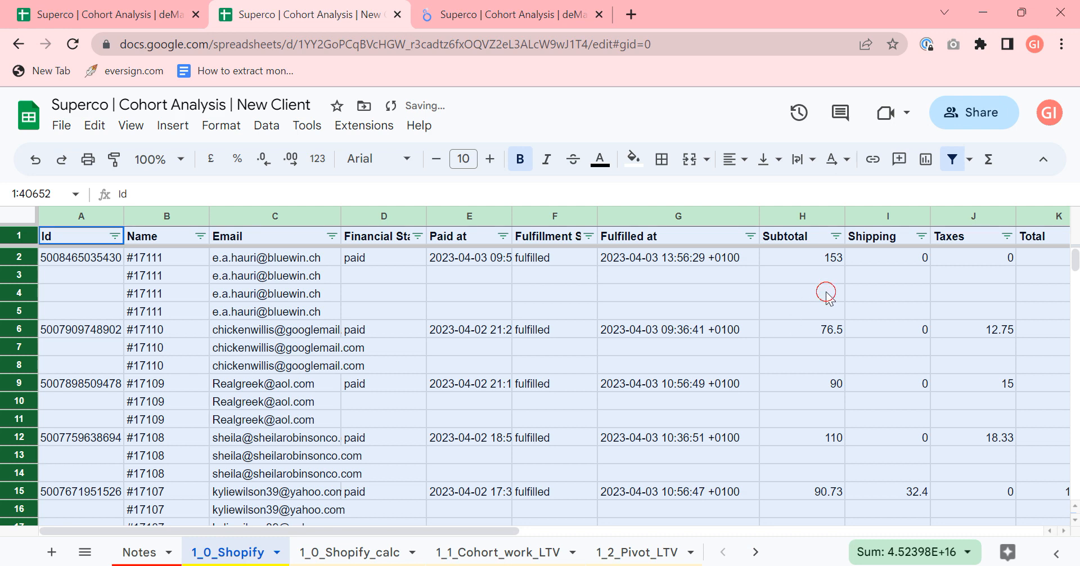
pyautogui.click(827, 294)
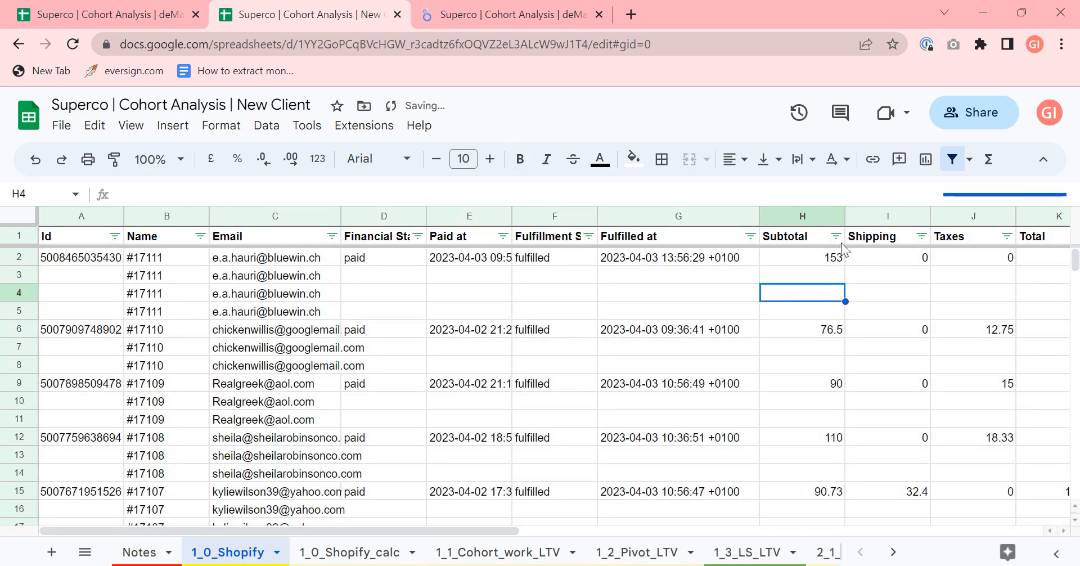
# - Check the Subtotal column's filter values from the smallest to the largest for wrongly formatted numbers, leaving the filter unchanged
pyautogui.click(837, 236)
pyautogui.click(894, 276)
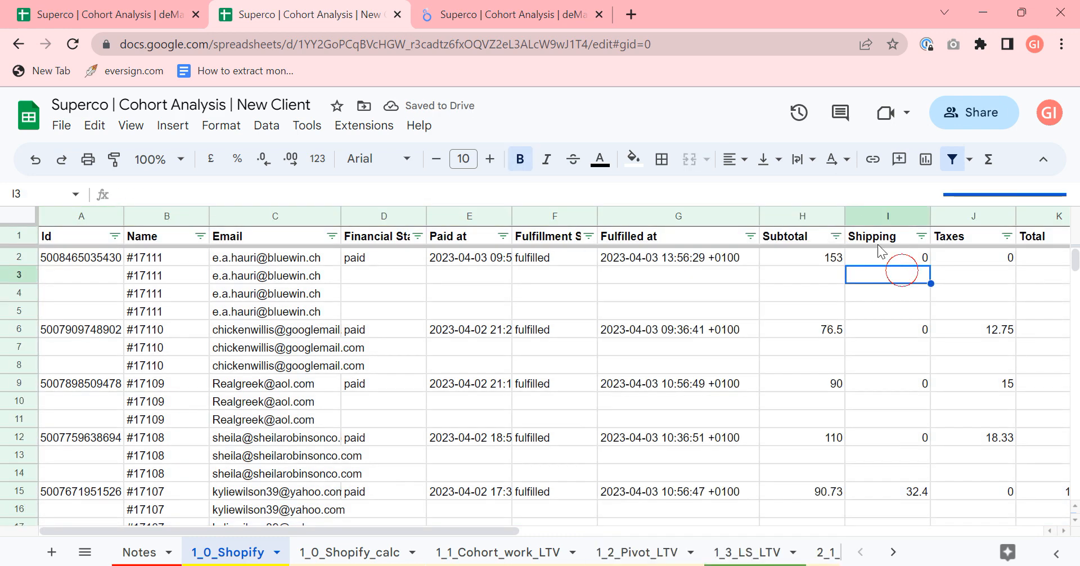
pyautogui.click(836, 236)
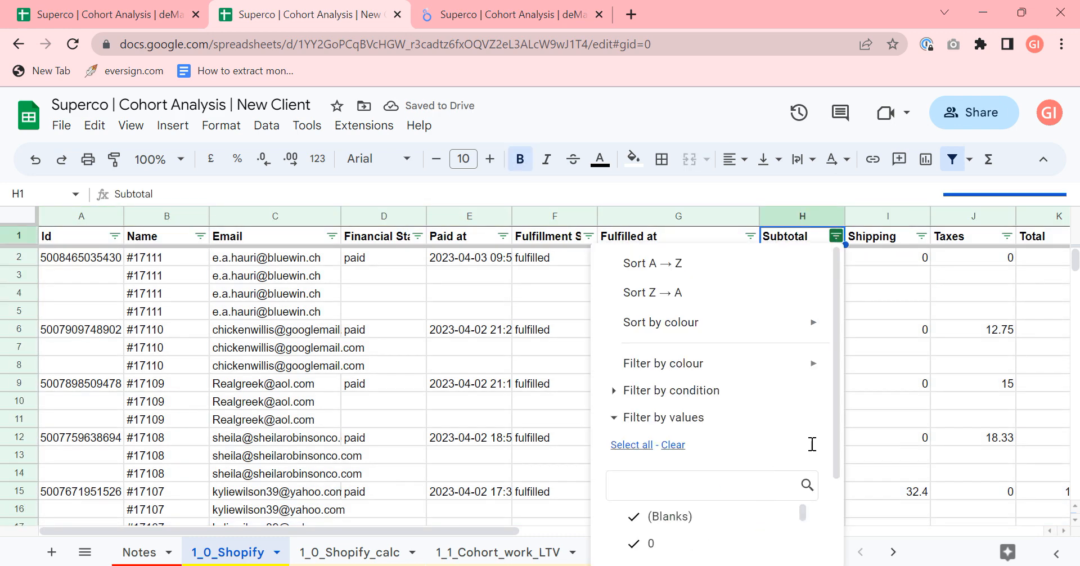
pyautogui.scroll(-2, 813, 433)
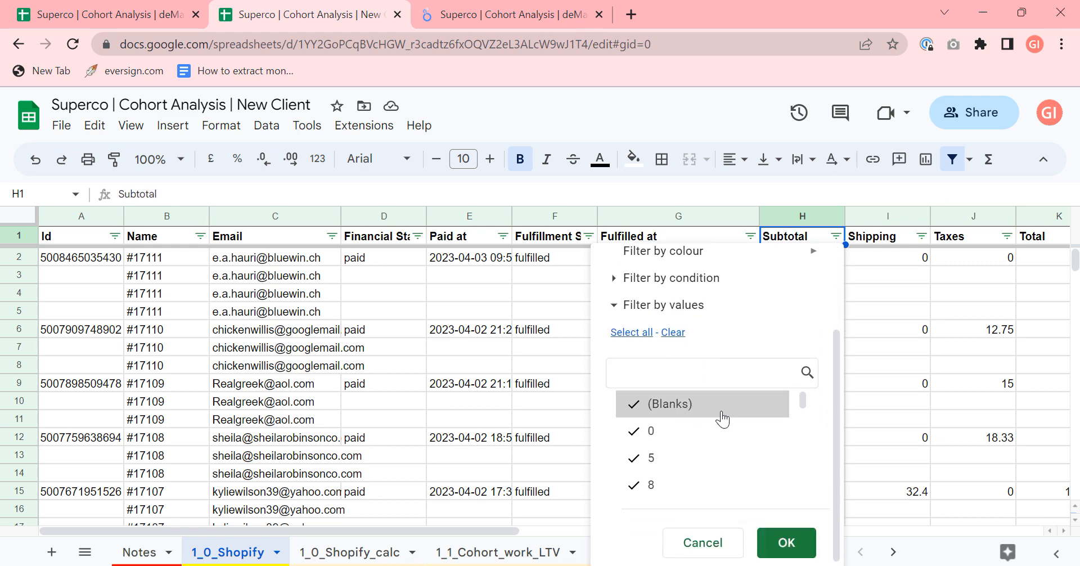
pyautogui.moveTo(805, 407); pyautogui.dragTo(791, 501)
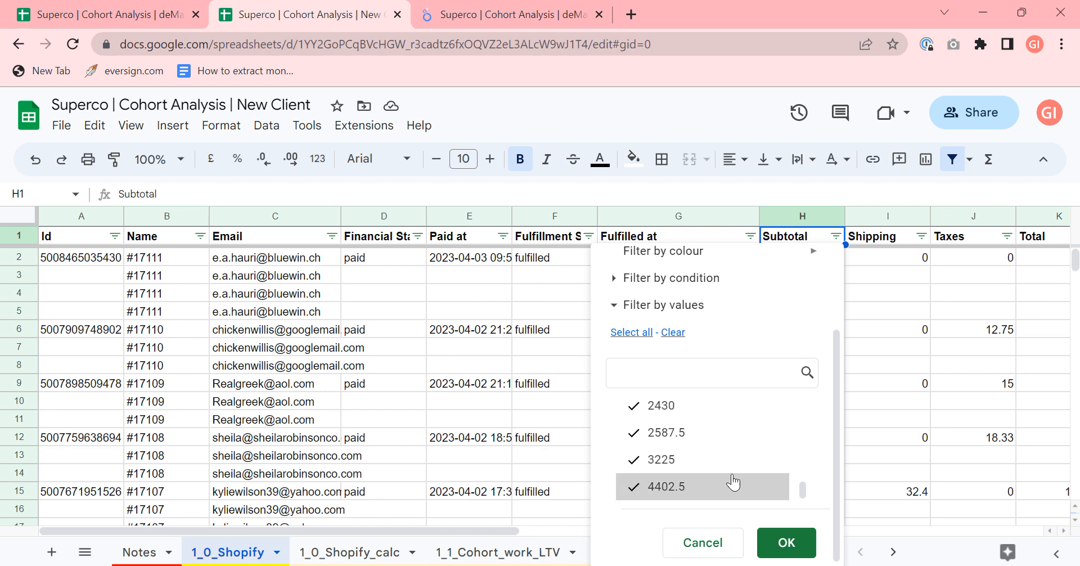
pyautogui.click(724, 546)
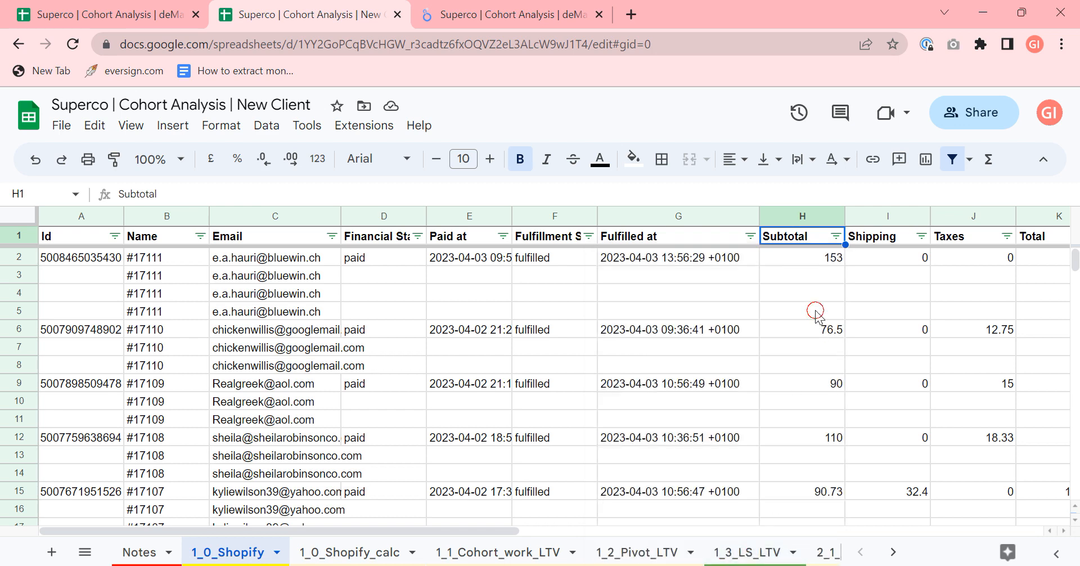
pyautogui.click(816, 311)
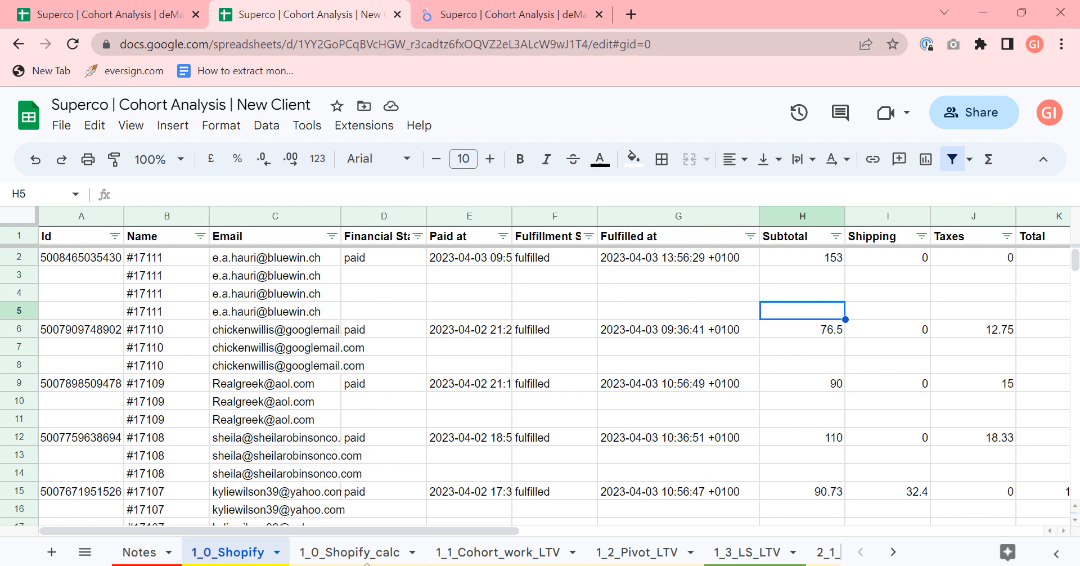
# - Open the 1_0_Shopify_calc sheet and examine its calculated columns and order rows
pyautogui.click(354, 553)
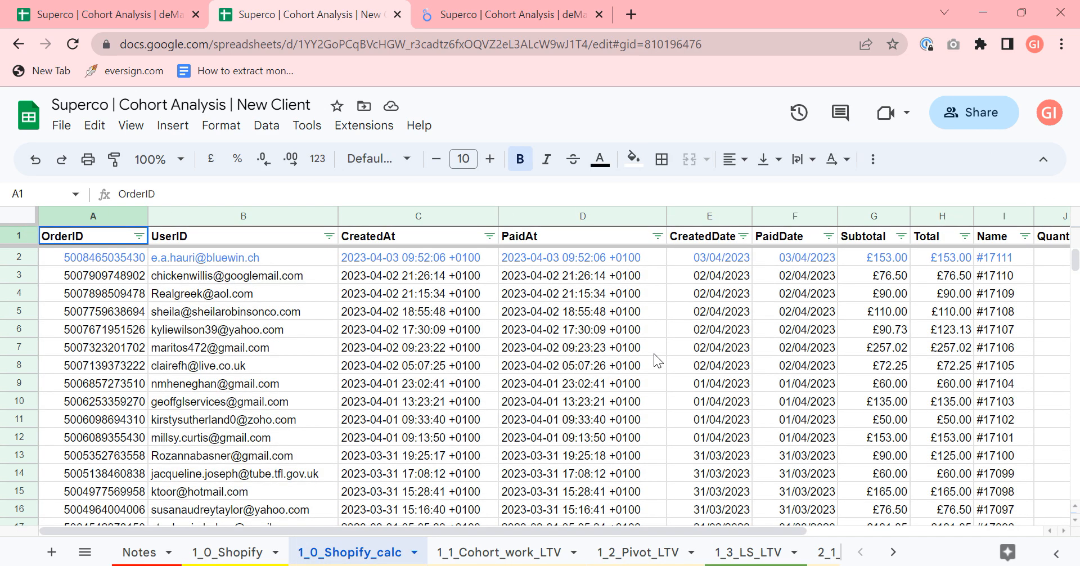
pyautogui.click(494, 354)
pyautogui.press('Right')
pyautogui.press('Right')
pyautogui.press('Right')
pyautogui.press('Right')
pyautogui.press('Right')
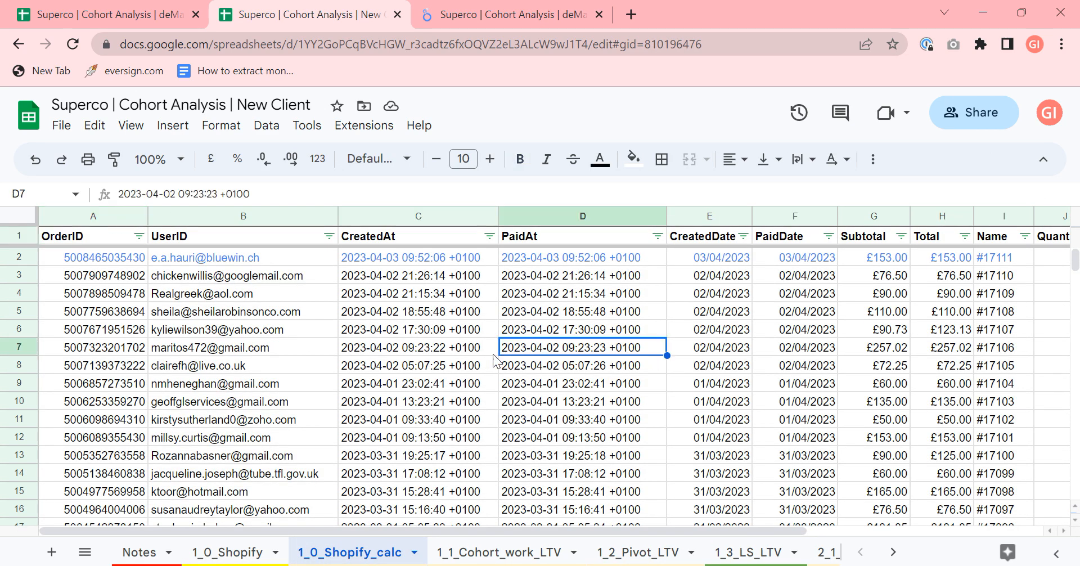
pyautogui.press('Right')
pyautogui.press('Right')
pyautogui.press('Right')
pyautogui.press('Right')
pyautogui.press('Right')
pyautogui.press('Left')
pyautogui.press('Left')
pyautogui.press('Left')
pyautogui.press('Left')
pyautogui.press('Left')
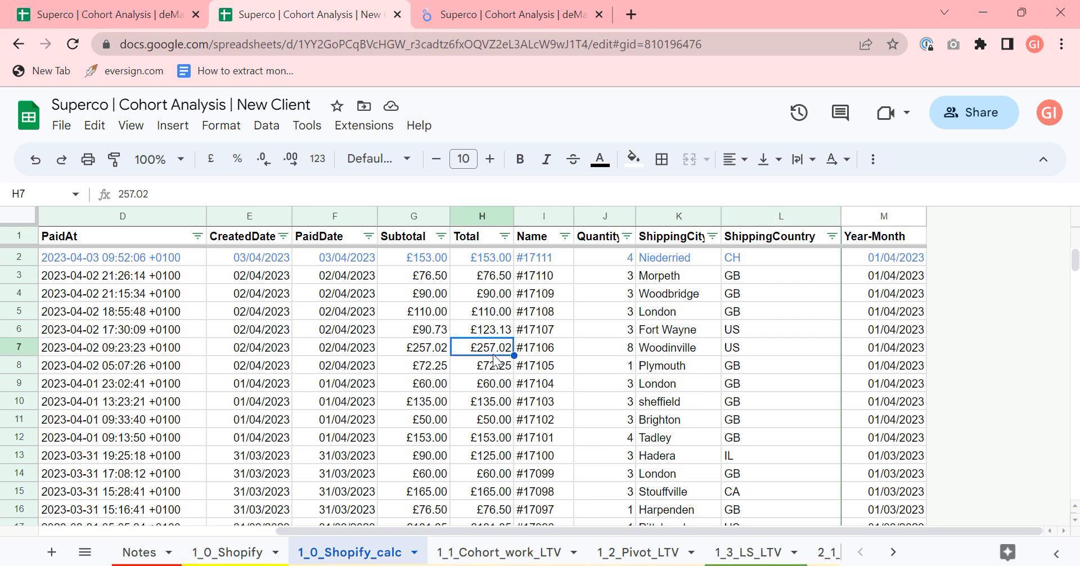
pyautogui.click(248, 333)
pyautogui.press('Left')
pyautogui.press('Left')
pyautogui.press('Left')
pyautogui.press('Left')
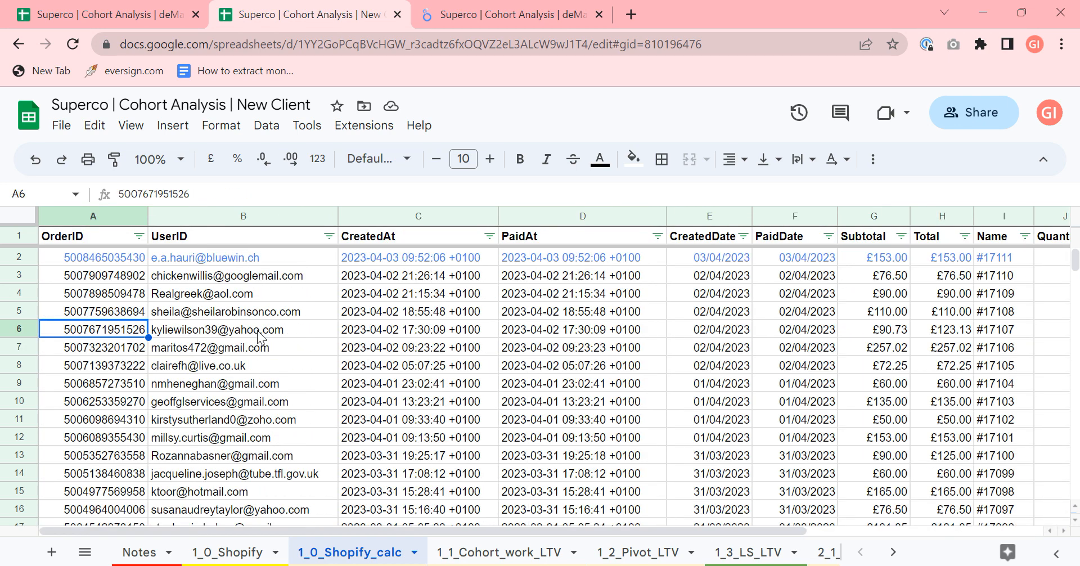
pyautogui.scroll(-5, 455, 318)
pyautogui.scroll(5, 453, 366)
# - Open the 1_1_Cohort_work_LTV sheet and examine its columns and the Last Sale formula in row 5
pyautogui.click(473, 555)
pyautogui.click(247, 348)
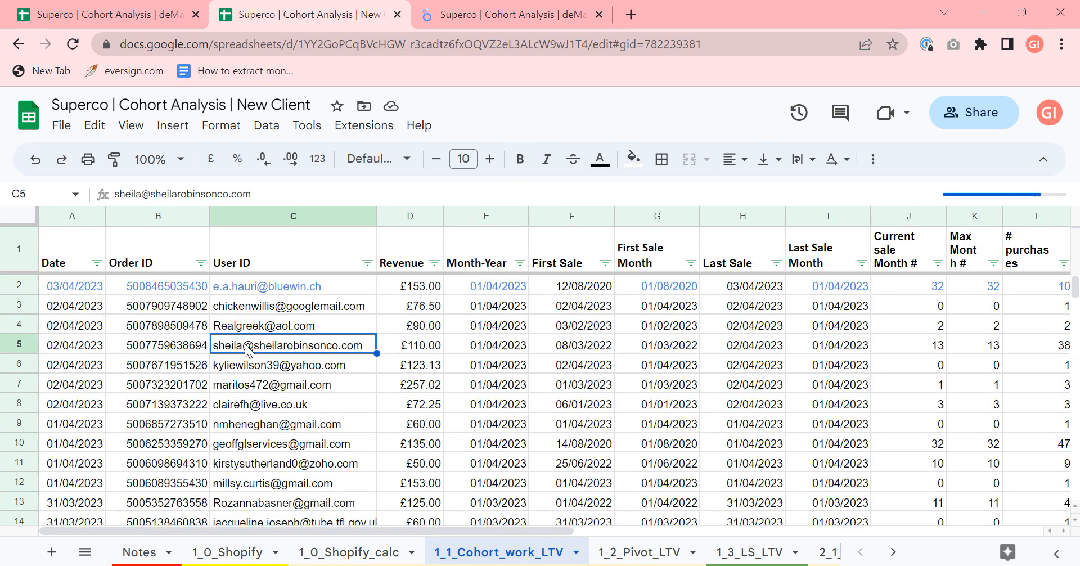
pyautogui.press('Right')
pyautogui.press('Right')
pyautogui.press('Right')
pyautogui.press('Right')
pyautogui.press('Right')
pyautogui.press('Right')
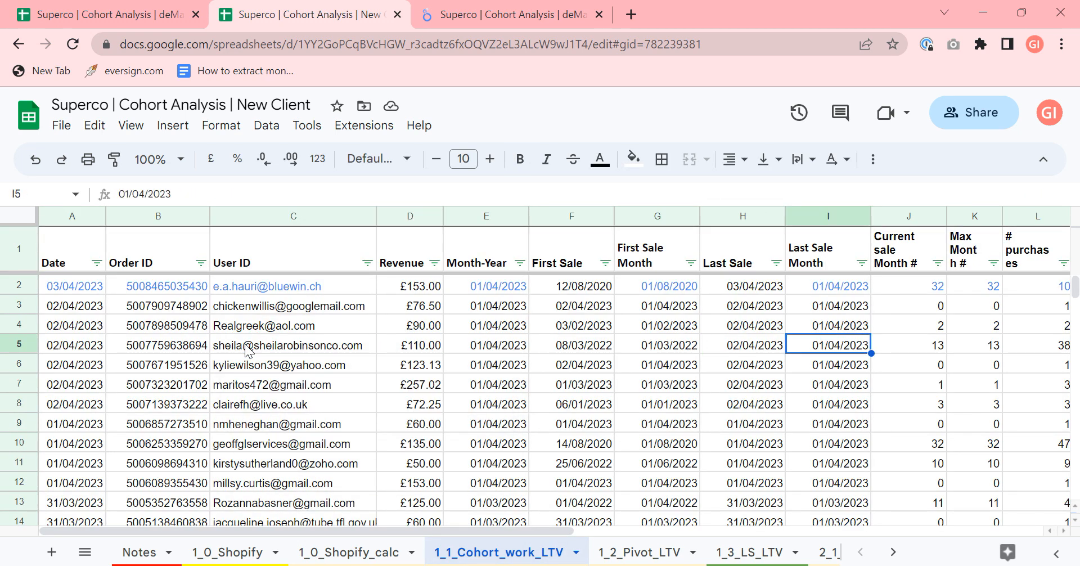
pyautogui.press('Left')
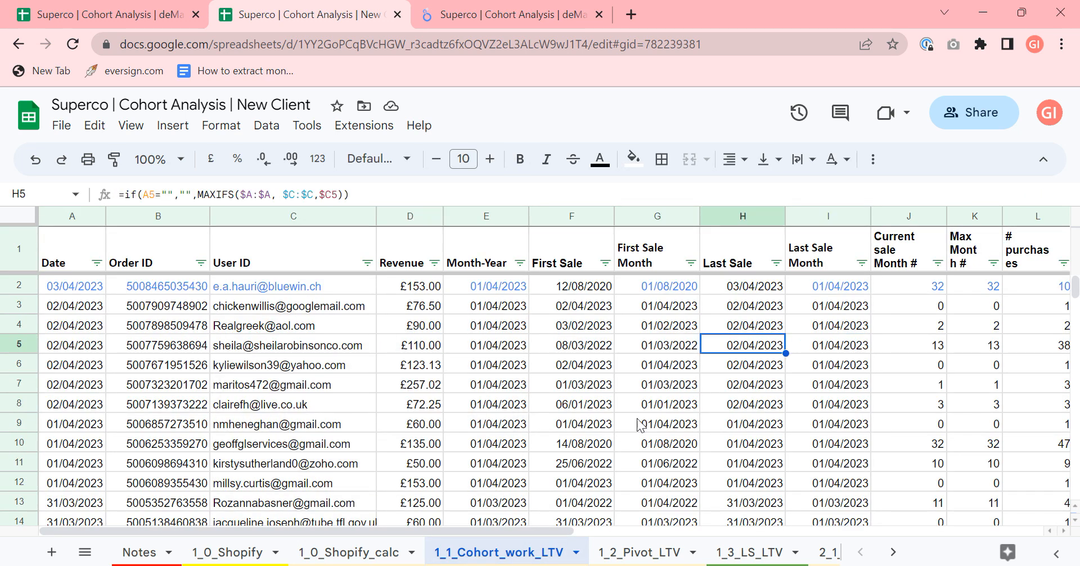
pyautogui.moveTo(560, 530); pyautogui.dragTo(471, 511)
# - View the 1_2_Pivot_LTV sheet and examine the purchase months and new customers on the 1_3_LS_LTV sheet
pyautogui.click(649, 556)
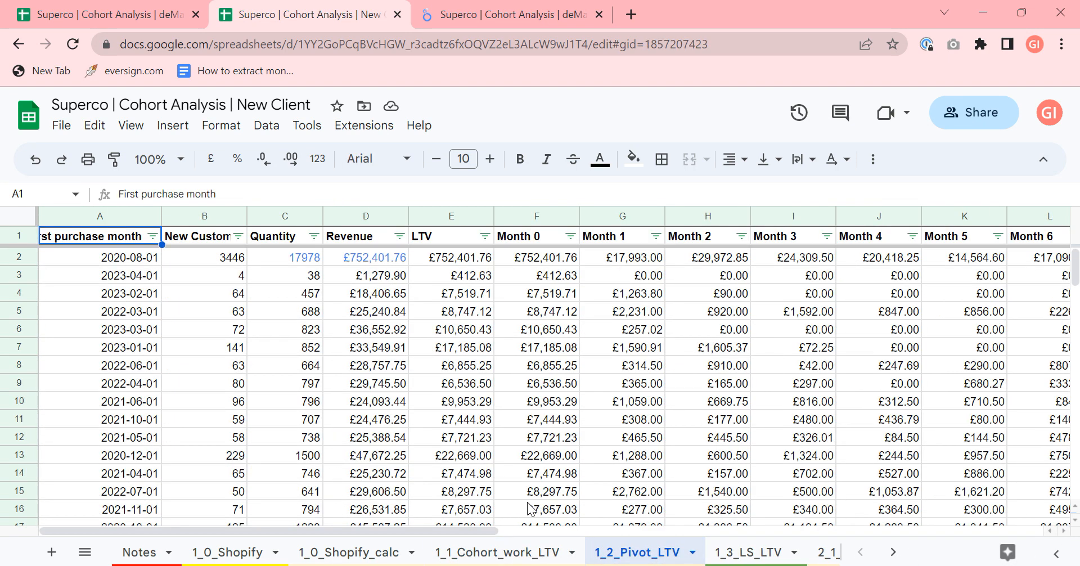
pyautogui.click(748, 552)
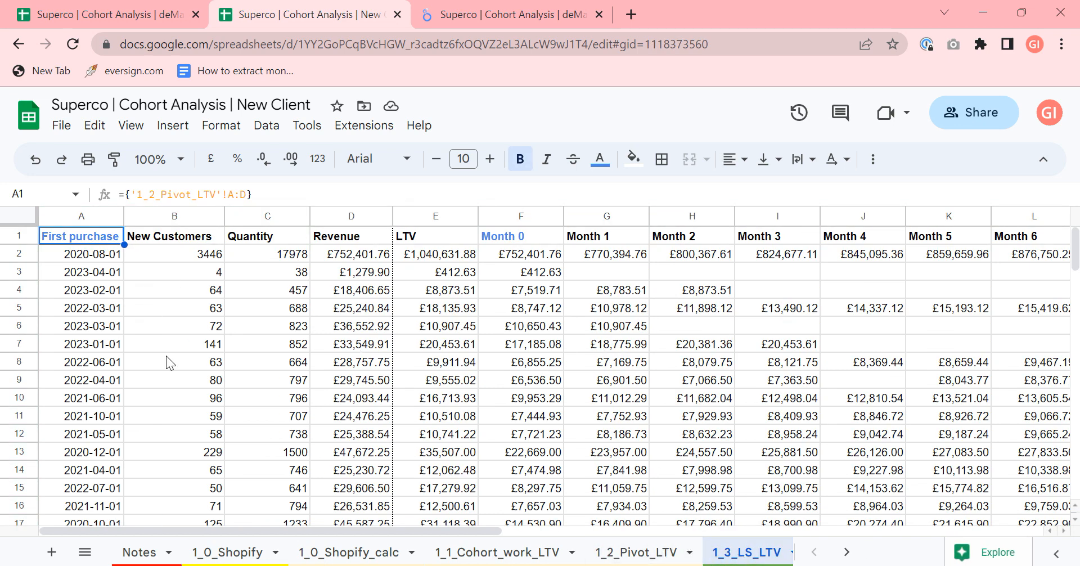
pyautogui.click(83, 273)
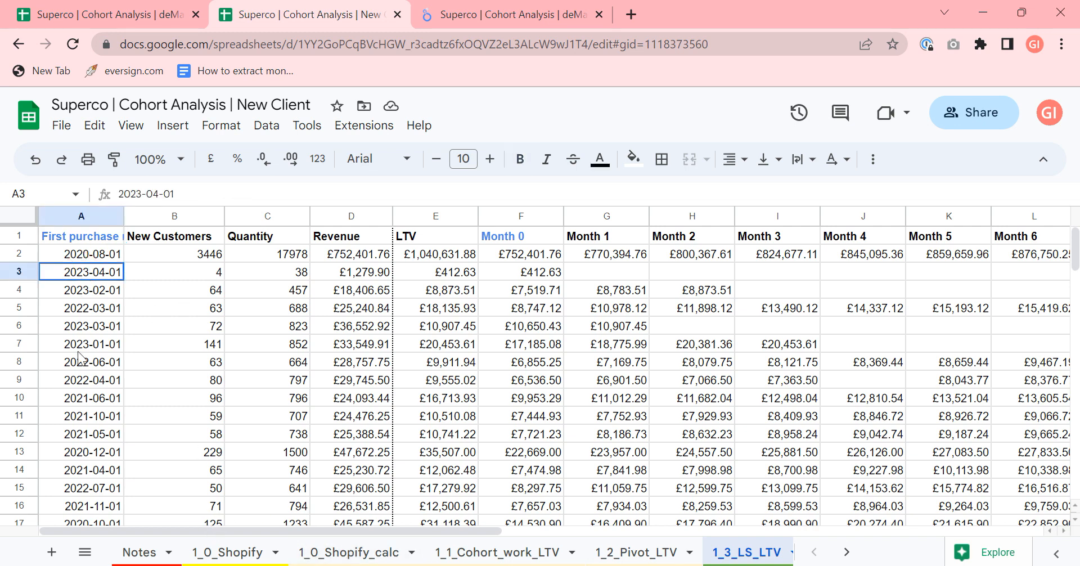
pyautogui.moveTo(77, 352); pyautogui.dragTo(83, 456)
pyautogui.click(195, 365)
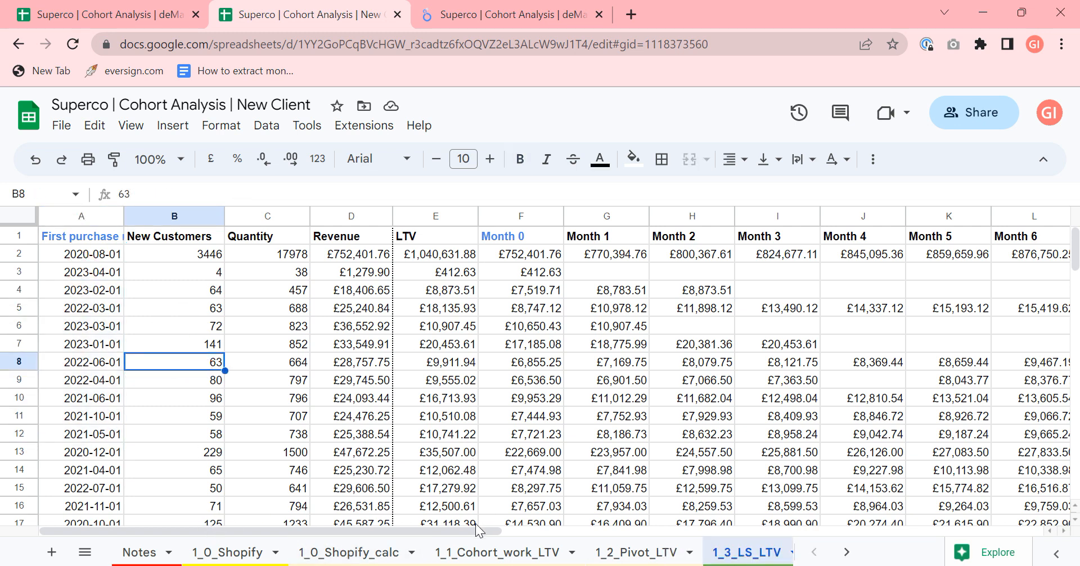
pyautogui.moveTo(478, 529)
pyautogui.mouseDown()
pyautogui.moveTo(1015, 529)
pyautogui.moveTo(473, 529)
pyautogui.mouseUp()
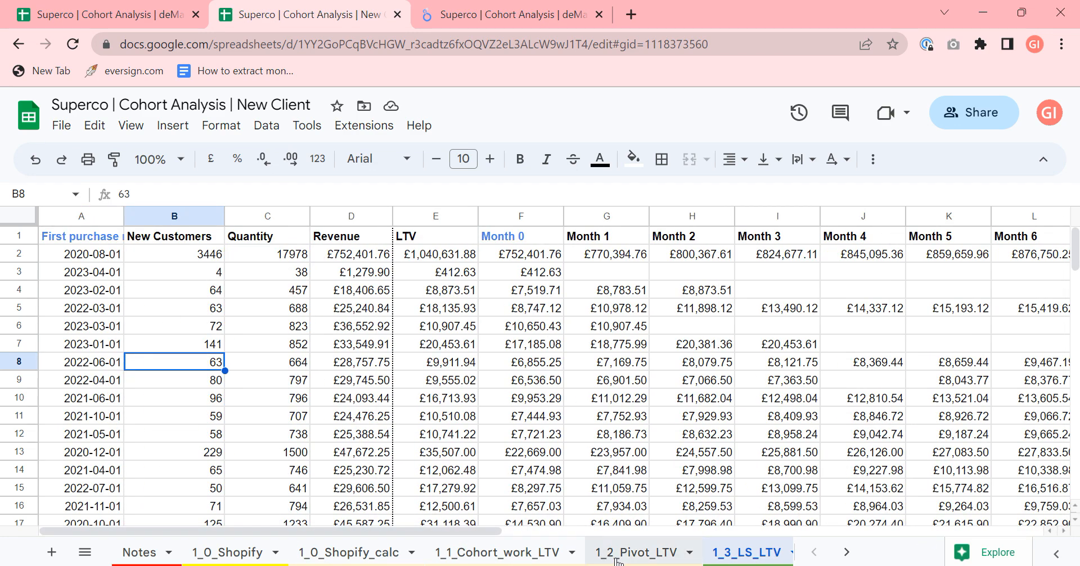
# - Look through the 2_1_Cohort_work_Count, 2_2_Pivot_Count and 2_3_LS_Count sheets
pyautogui.scroll(-5, 617, 560)
pyautogui.click(434, 551)
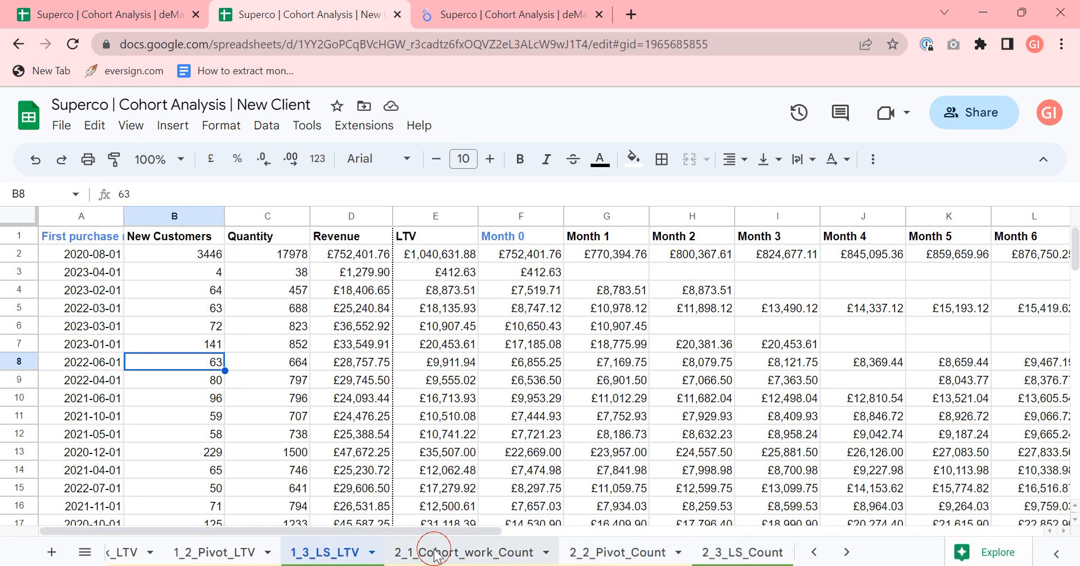
pyautogui.click(606, 554)
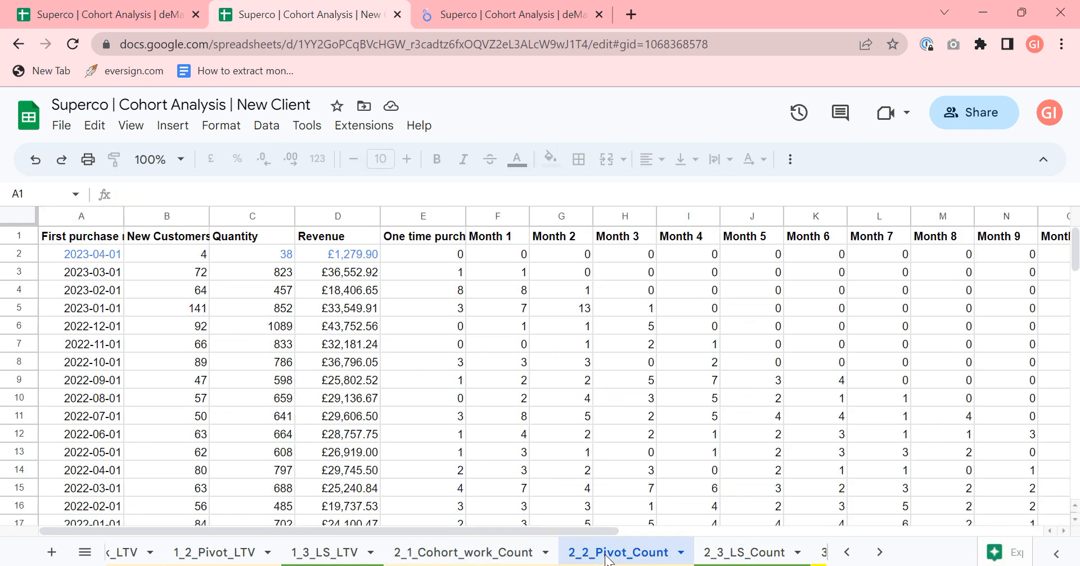
pyautogui.click(735, 554)
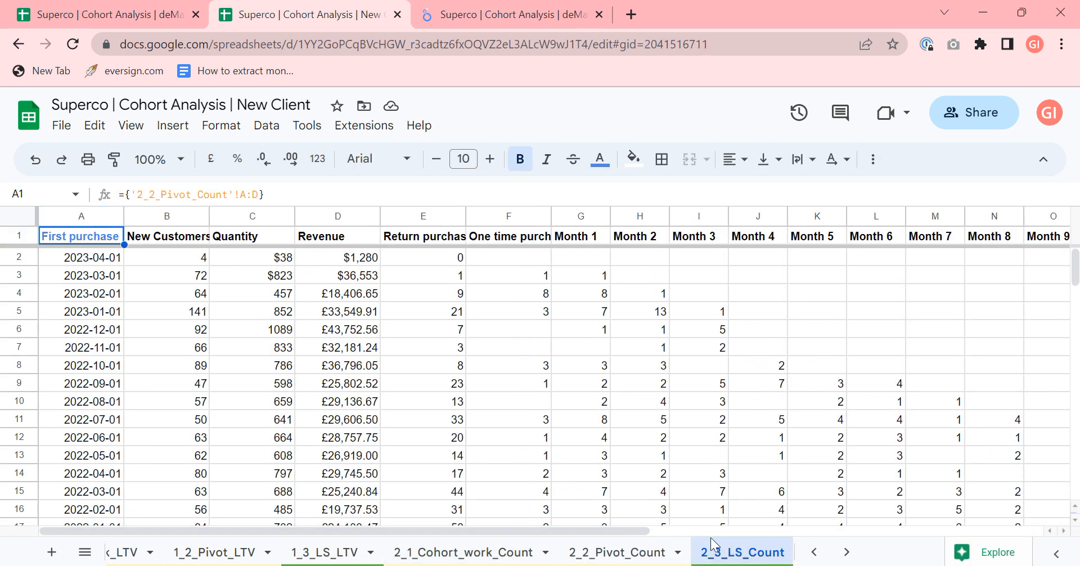
# - Open the 3_Recharge sheet and examine the format of its order_id, address_id, external order and created_at columns
pyautogui.scroll(-5, 376, 553)
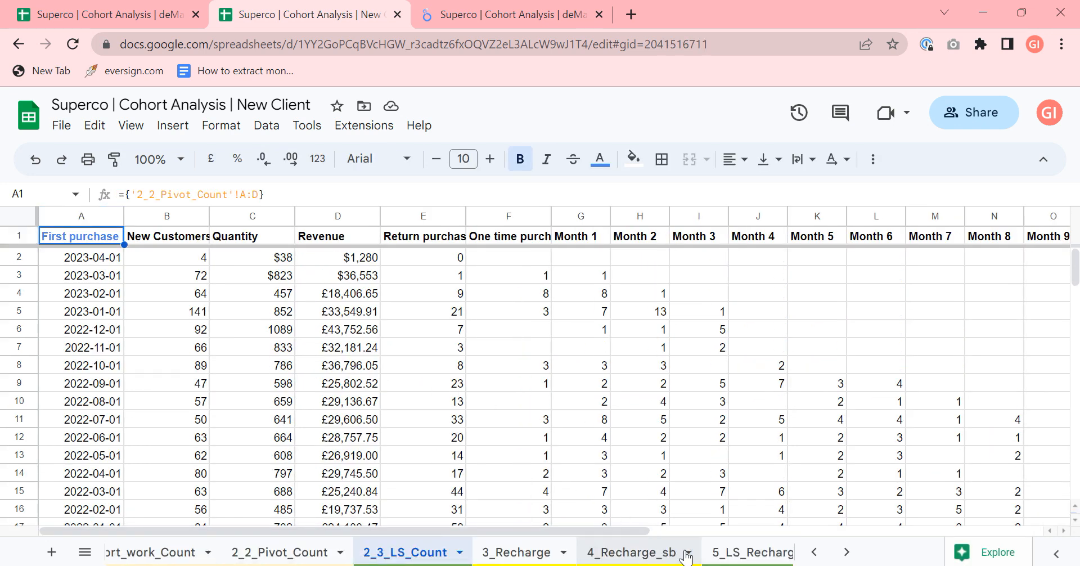
pyautogui.click(376, 553)
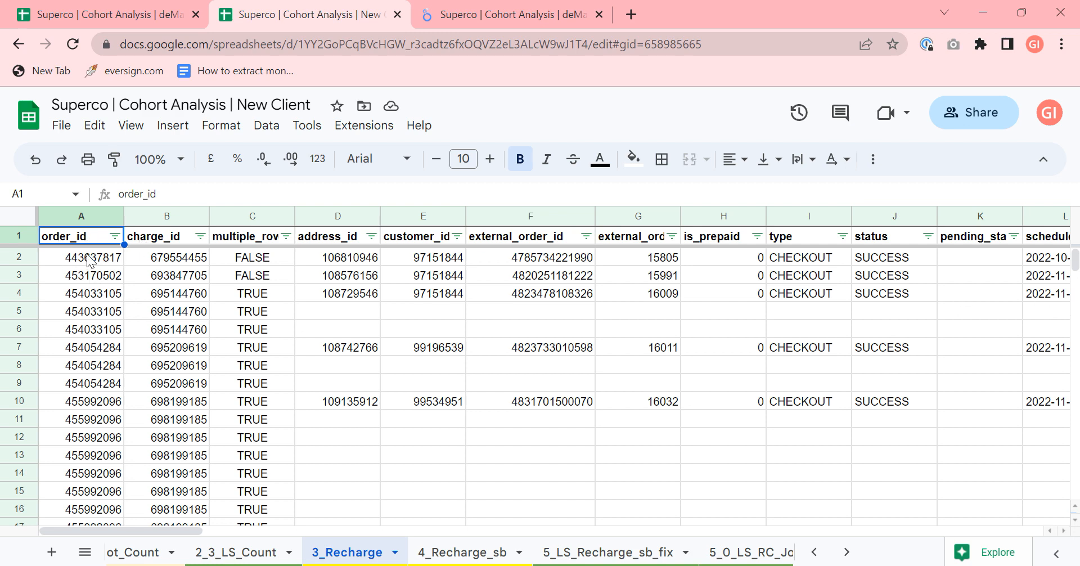
pyautogui.moveTo(87, 257); pyautogui.dragTo(84, 401)
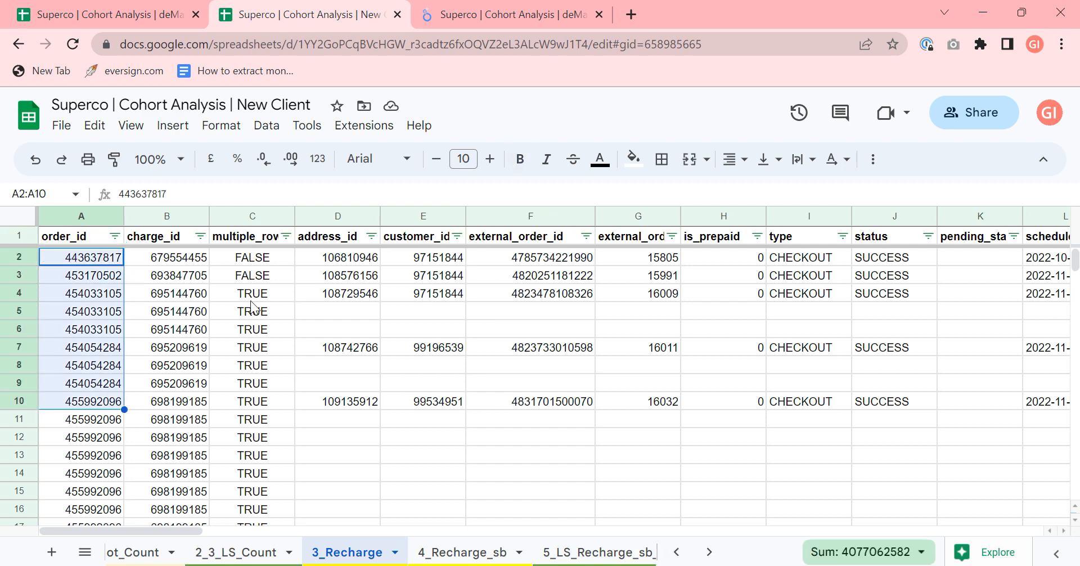
pyautogui.moveTo(335, 275); pyautogui.dragTo(337, 419)
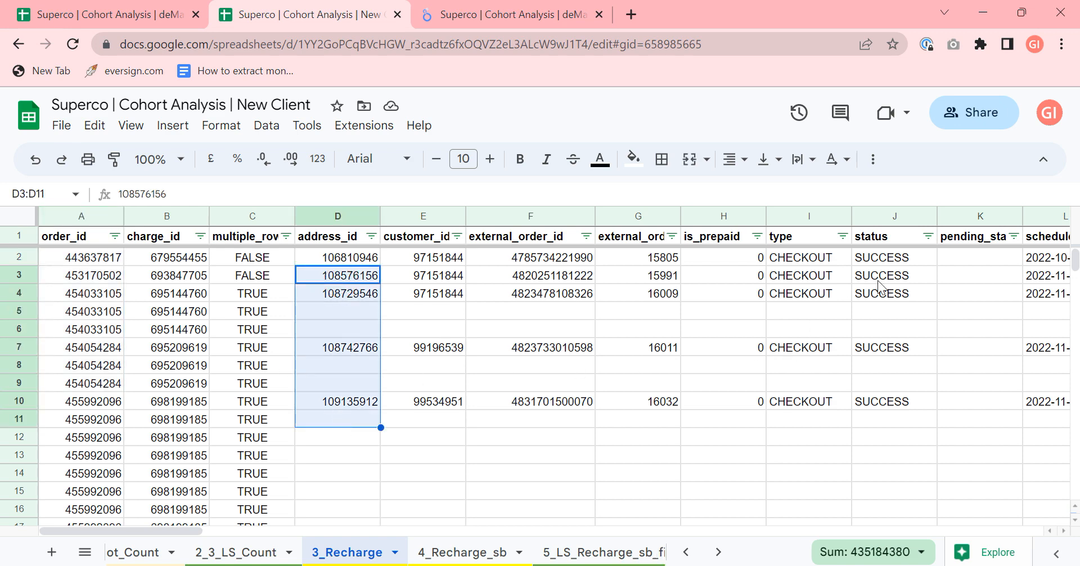
pyautogui.moveTo(634, 280); pyautogui.dragTo(622, 445)
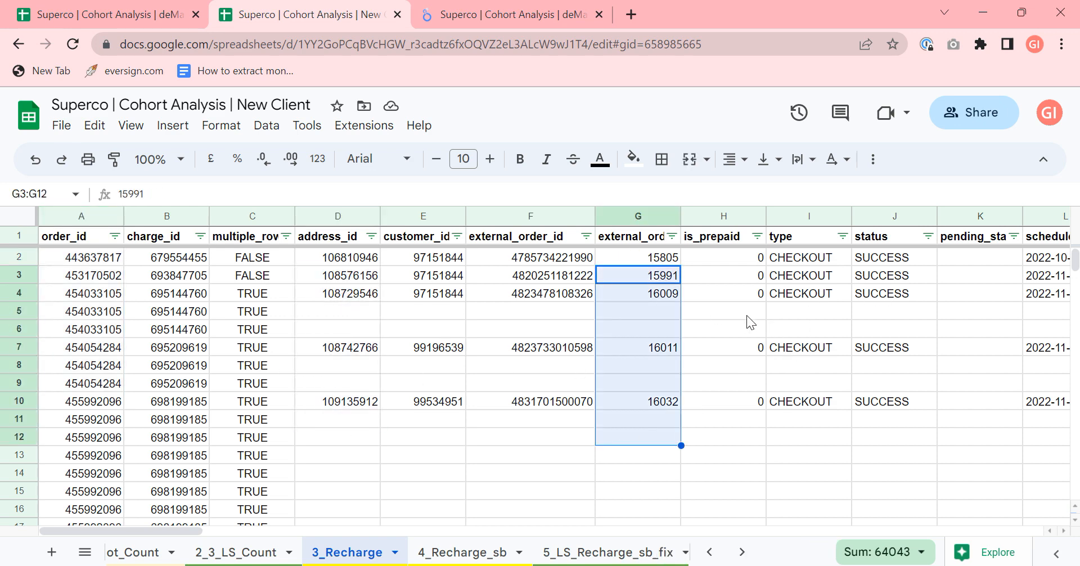
pyautogui.moveTo(163, 530); pyautogui.dragTo(465, 530)
pyautogui.click(202, 262)
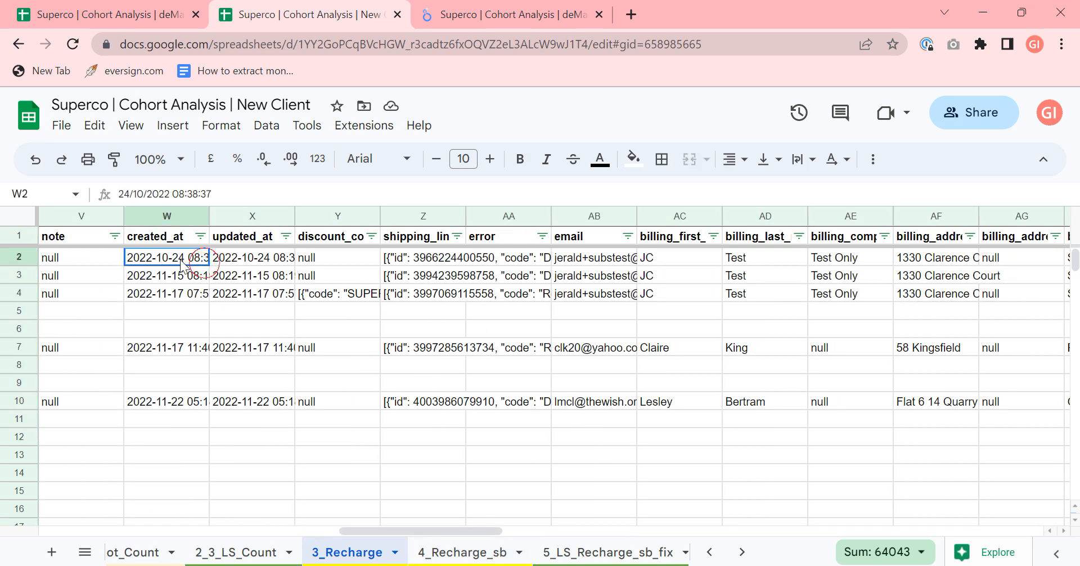
# - Look through the columns of the 3_Recharge sheet past created_at and return to its order_id column
pyautogui.moveTo(243, 259); pyautogui.dragTo(215, 434)
pyautogui.click(367, 435)
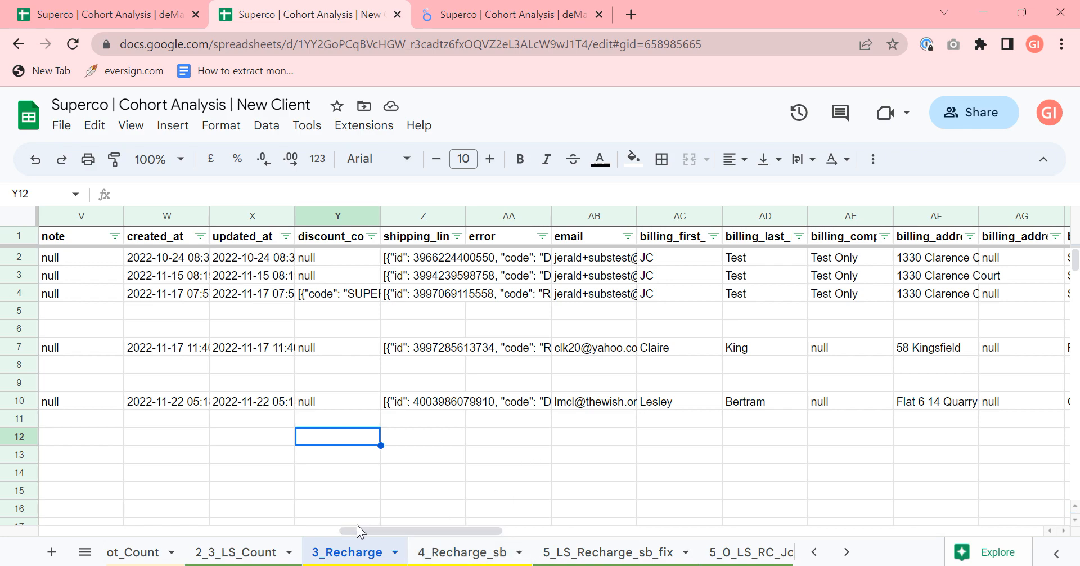
pyautogui.moveTo(363, 531); pyautogui.dragTo(441, 531)
pyautogui.moveTo(619, 543); pyautogui.dragTo(33, 450)
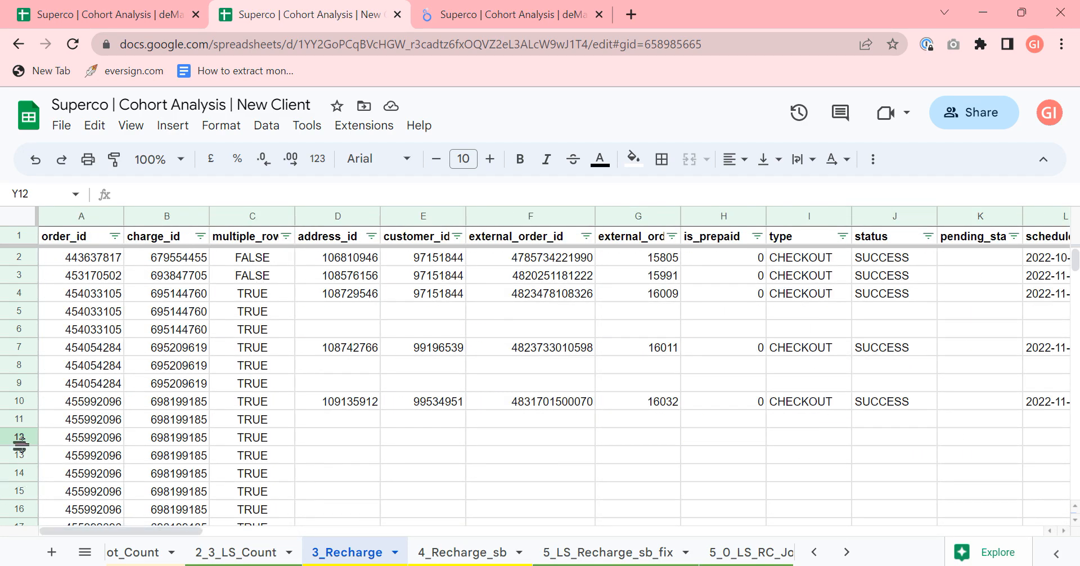
# - Examine the subscription columns on the 4_Recharge_sb sheet and view the 5_LS_Recharge_sb_fix and 5_0_LS_RC_Join sheets
pyautogui.click(438, 557)
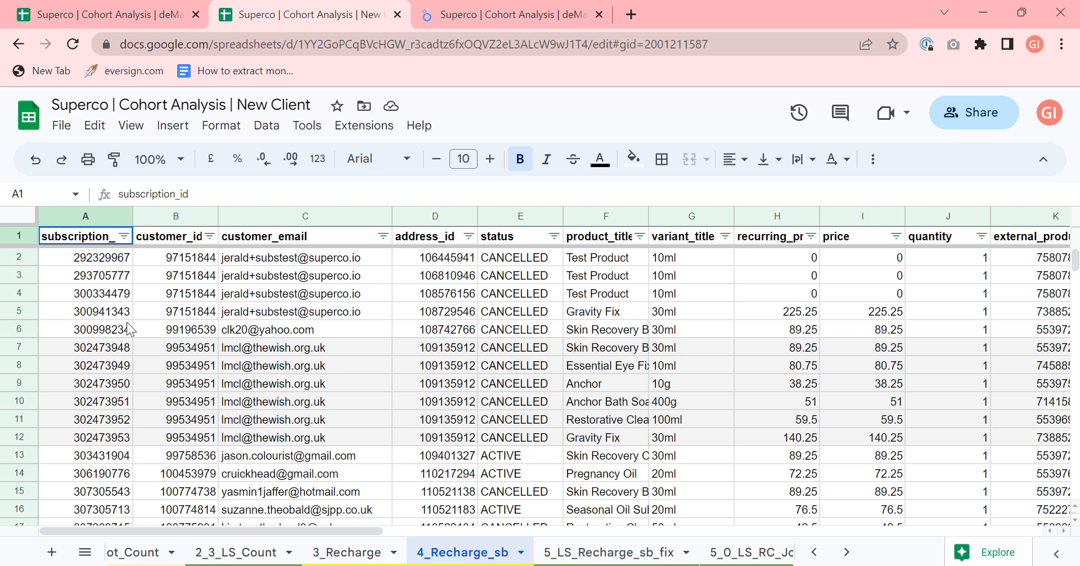
pyautogui.moveTo(57, 271); pyautogui.dragTo(849, 502)
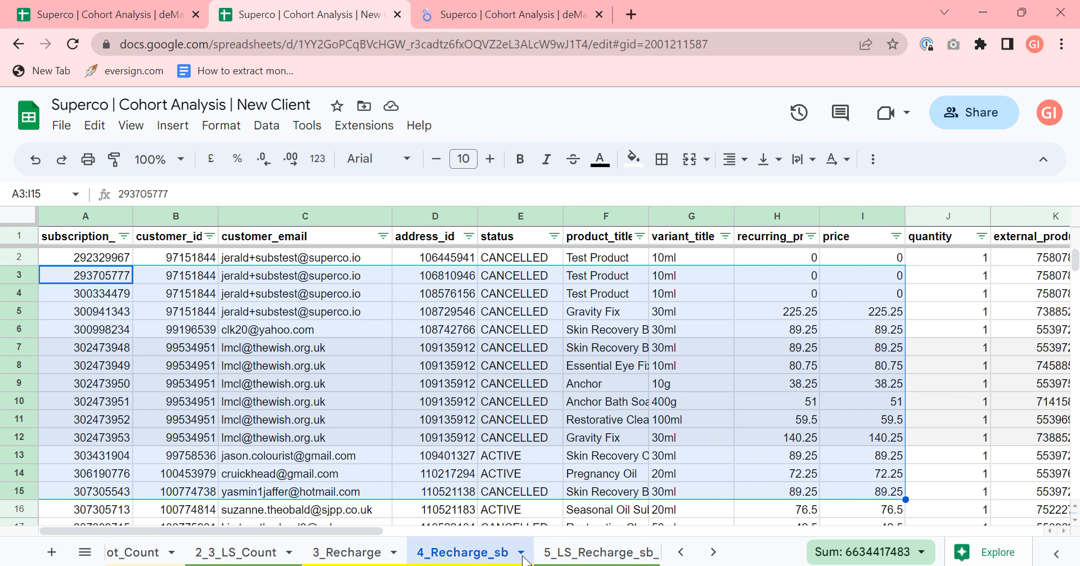
pyautogui.click(561, 556)
pyautogui.click(561, 556)
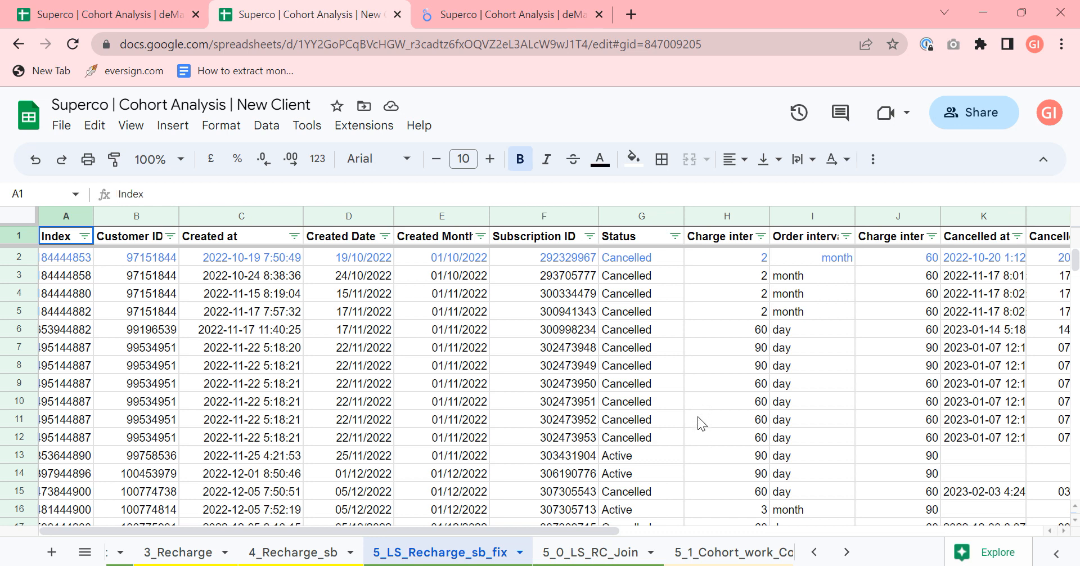
pyautogui.click(597, 554)
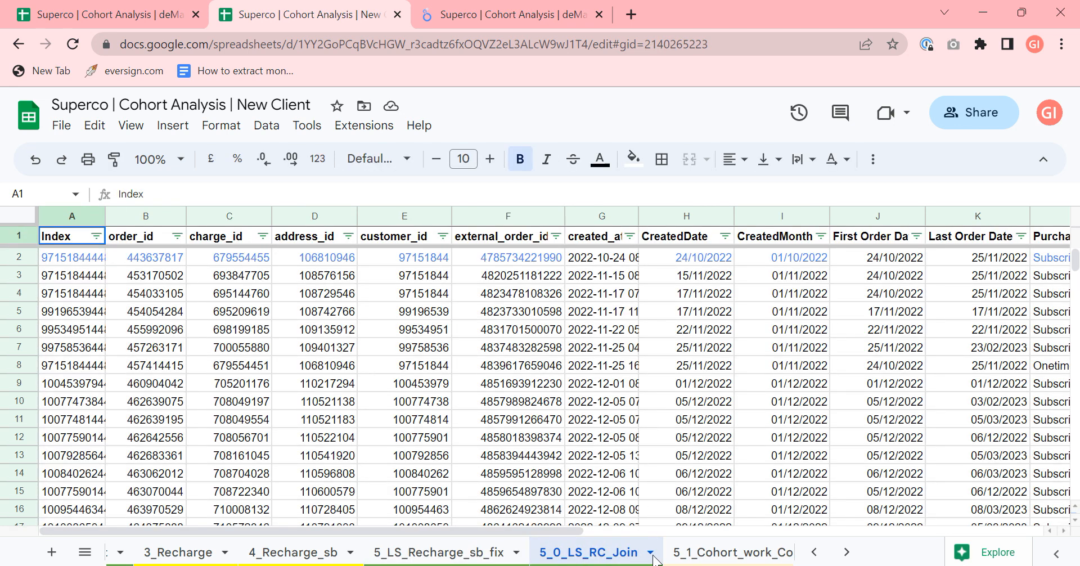
# - View the subscription cohort calculations on the 5_1_Cohort_work_Count sheet and the monthly counts on the 5_3_LS_Count sheet
pyautogui.click(655, 557)
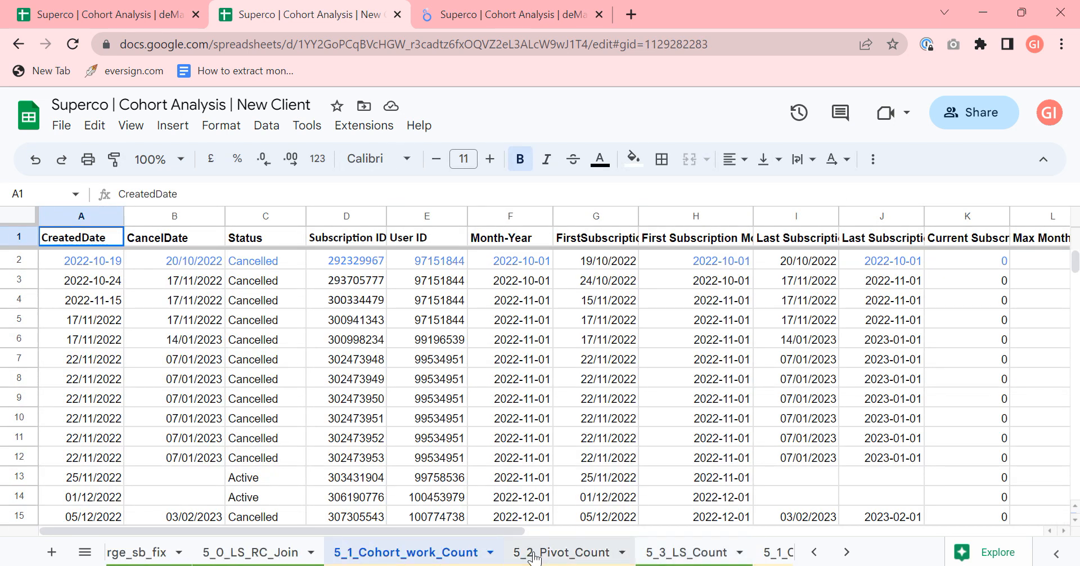
pyautogui.click(512, 554)
pyautogui.click(690, 553)
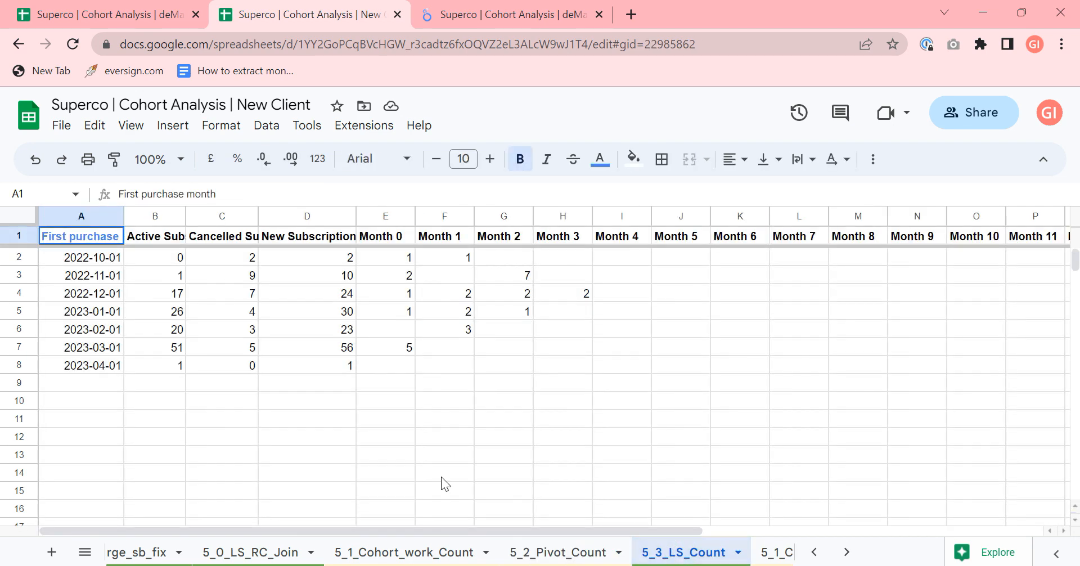
# - View the 5_1_Cohort_work_Count_Users sheet and examine the Month 1 formula in row 4 of 5_2_Pivot_Count_Users
pyautogui.click(774, 551)
pyautogui.click(540, 554)
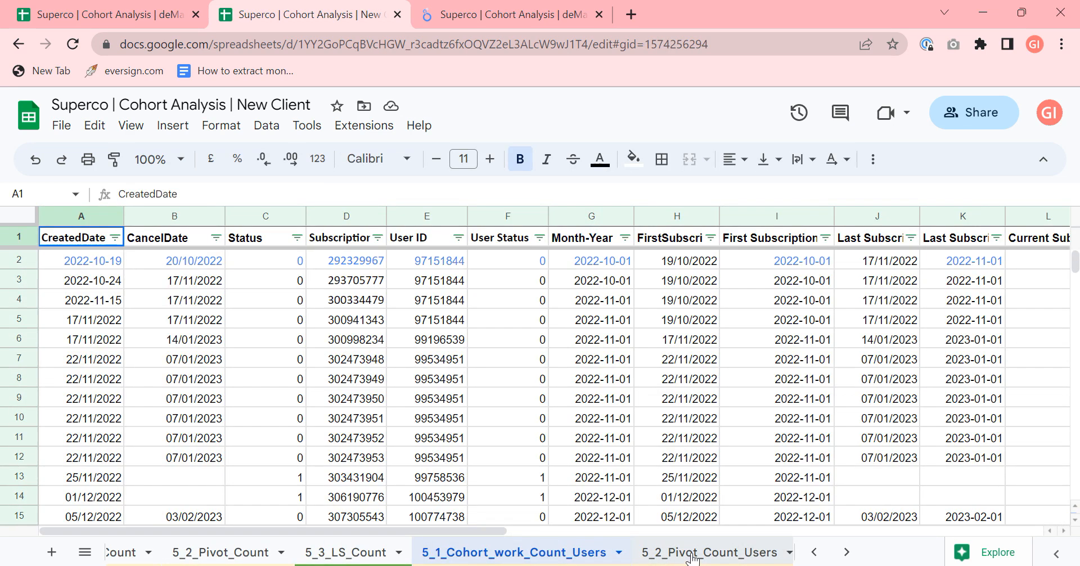
pyautogui.click(692, 552)
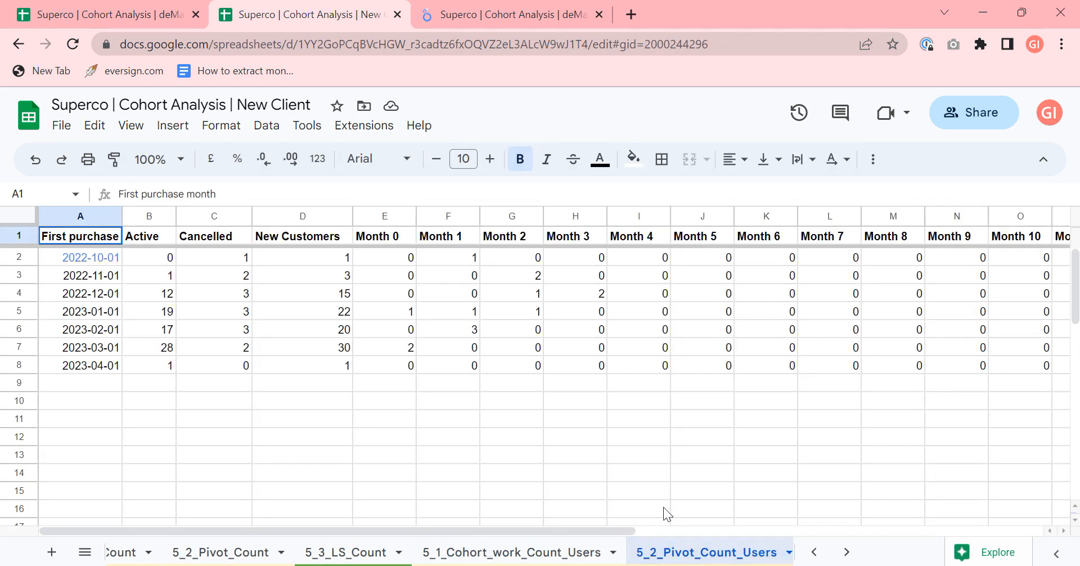
pyautogui.click(439, 301)
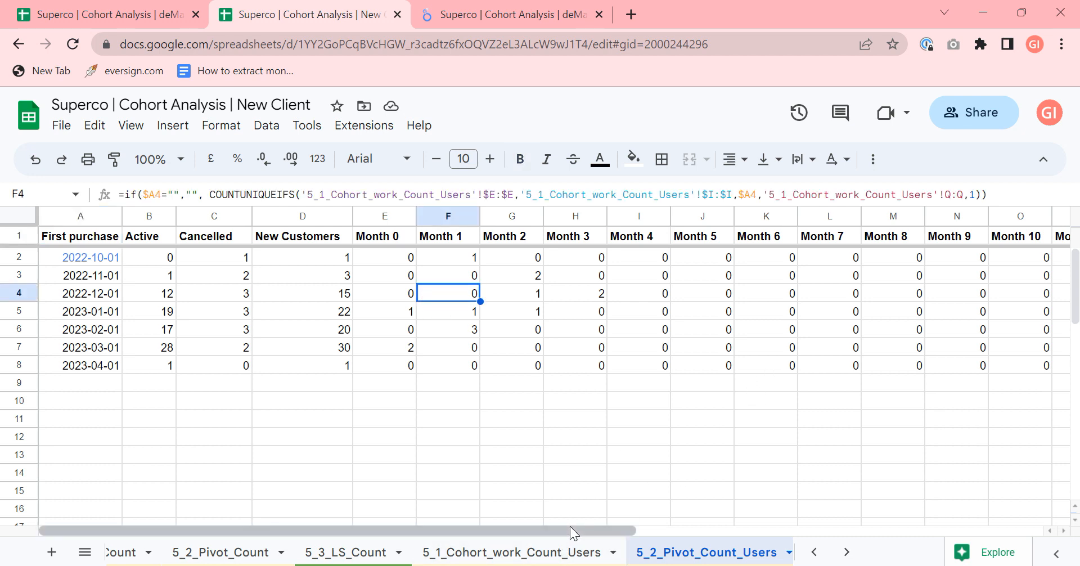
pyautogui.moveTo(569, 530); pyautogui.dragTo(557, 486)
# - Review the report instructions on the Notes sheet and open the 1_0_Shopify sheet
pyautogui.scroll(11, 672, 554)
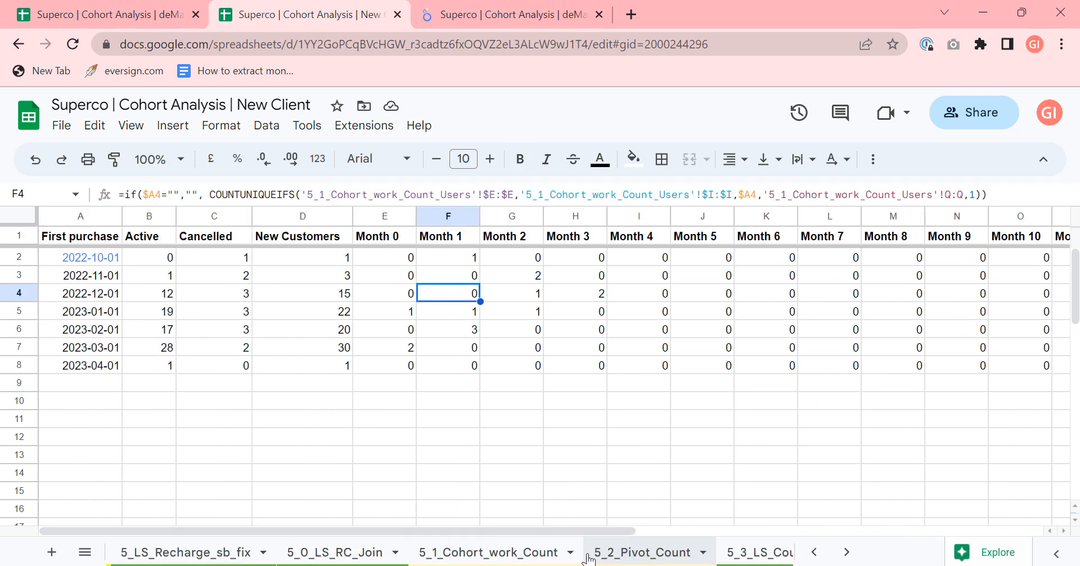
pyautogui.scroll(5, 582, 554)
pyautogui.click(143, 553)
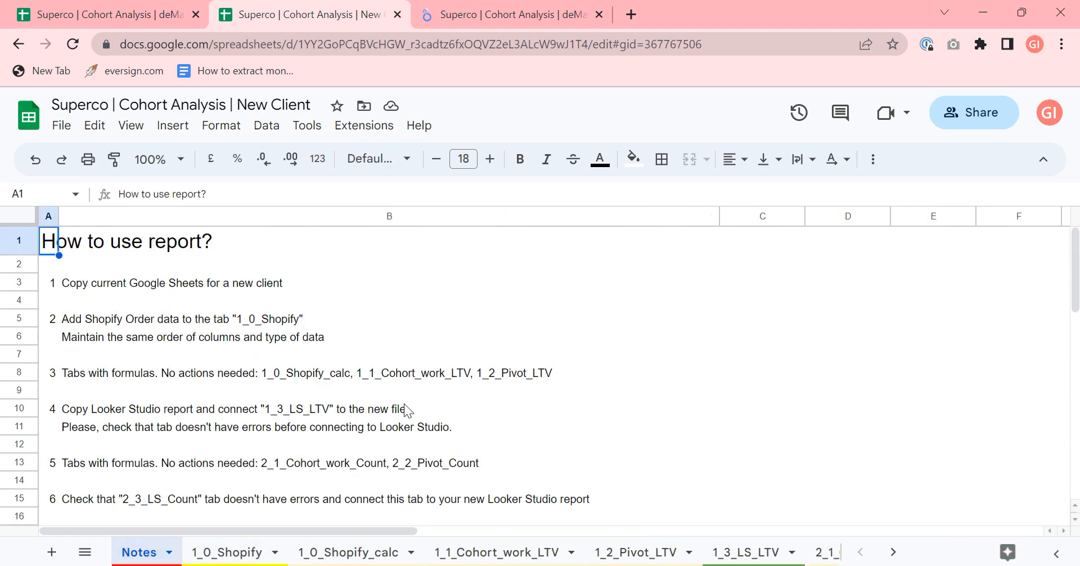
pyautogui.click(240, 552)
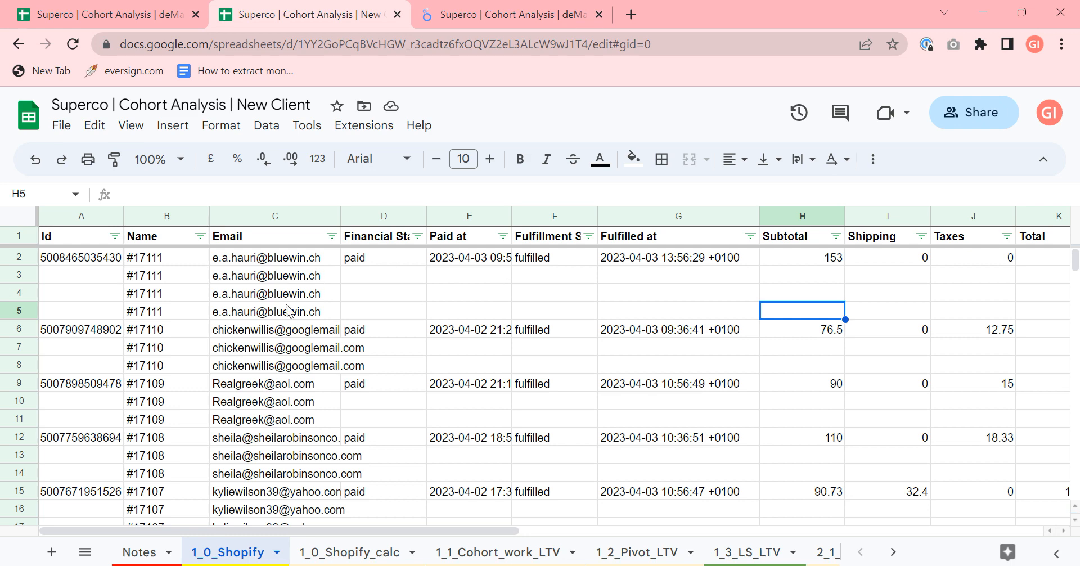
# - Select all rows below the header on the 1_0_Shopify sheet down to row 40654, then clear the selection and return to cell C2
pyautogui.click(19, 257)
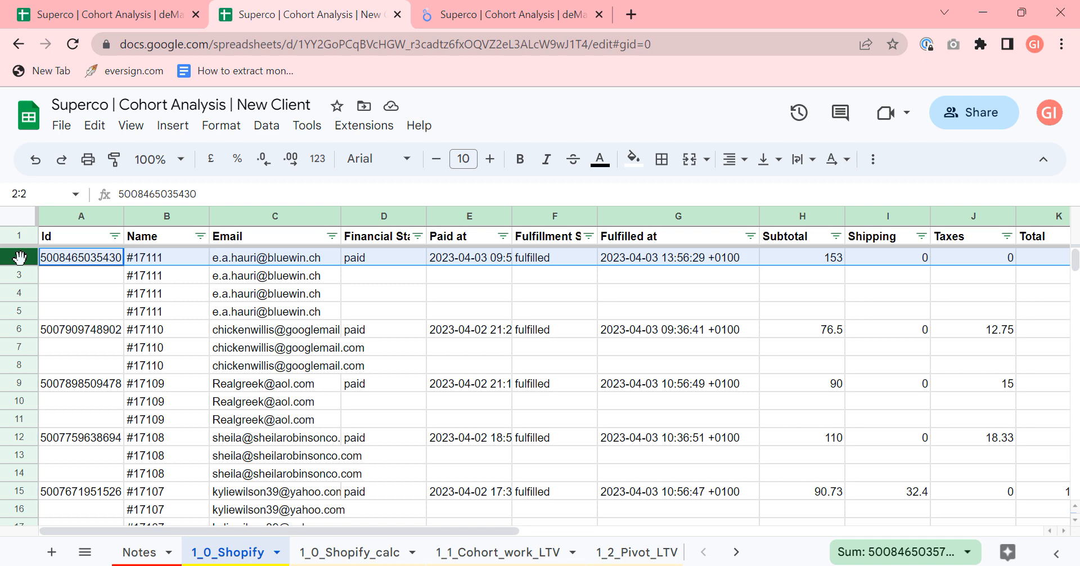
pyautogui.hotkey('ctrl', 'shift', 'Down')
pyautogui.hotkey('ctrl', 'shift', 'Down')
pyautogui.hotkey('ctrl', 'shift', 'Down')
pyautogui.hotkey('ctrl', 'shift', 'Down')
pyautogui.hotkey('ctrl', 'shift', 'Down')
pyautogui.hotkey('ctrl', 'shift', 'Down')
pyautogui.hotkey('ctrl', 'shift', 'Down')
pyautogui.hotkey('ctrl', 'shift', 'Down')
pyautogui.hotkey('ctrl', 'shift', 'Down')
pyautogui.hotkey('ctrl', 'shift', 'Down')
pyautogui.hotkey('ctrl', 'shift', 'Down')
pyautogui.hotkey('ctrl', 'shift', 'Down')
pyautogui.hotkey('ctrl', 'shift', 'Down')
pyautogui.hotkey('ctrl', 'shift', 'Down')
pyautogui.hotkey('ctrl', 'shift', 'Down')
pyautogui.hotkey('ctrl', 'shift', 'Down')
pyautogui.hotkey('ctrl', 'shift', 'Down')
pyautogui.hotkey('ctrl', 'shift', 'Down')
pyautogui.hotkey('ctrl', 'shift', 'Down')
pyautogui.hotkey('ctrl', 'shift', 'Down')
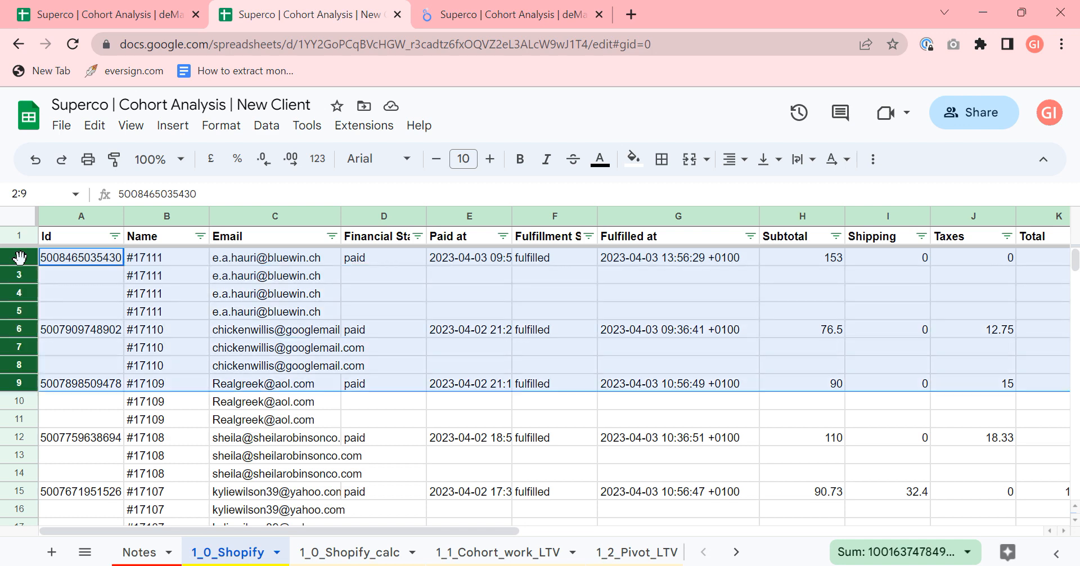
pyautogui.hotkey('ctrl', 'shift', 'Down')
pyautogui.hotkey('ctrl', 'shift', 'Down')
pyautogui.hotkey('ctrl', 'shift', 'Down')
pyautogui.hotkey('ctrl', 'shift', 'Down')
pyautogui.hotkey('ctrl', 'shift', 'Down')
pyautogui.hotkey('ctrl', 'shift', 'Down')
pyautogui.hotkey('ctrl', 'shift', 'Down')
pyautogui.hotkey('ctrl', 'shift', 'Down')
pyautogui.hotkey('ctrl', 'shift', 'Down')
pyautogui.hotkey('ctrl', 'shift', 'Down')
pyautogui.hotkey('ctrl', 'shift', 'Down')
pyautogui.hotkey('ctrl', 'shift', 'Down')
pyautogui.hotkey('ctrl', 'shift', 'Down')
pyautogui.hotkey('ctrl', 'shift', 'Down')
pyautogui.hotkey('ctrl', 'shift', 'Down')
pyautogui.hotkey('ctrl', 'shift', 'Down')
pyautogui.hotkey('ctrl', 'shift', 'Down')
pyautogui.hotkey('ctrl', 'shift', 'Down')
pyautogui.hotkey('ctrl', 'shift', 'Down')
pyautogui.hotkey('ctrl', 'shift', 'Down')
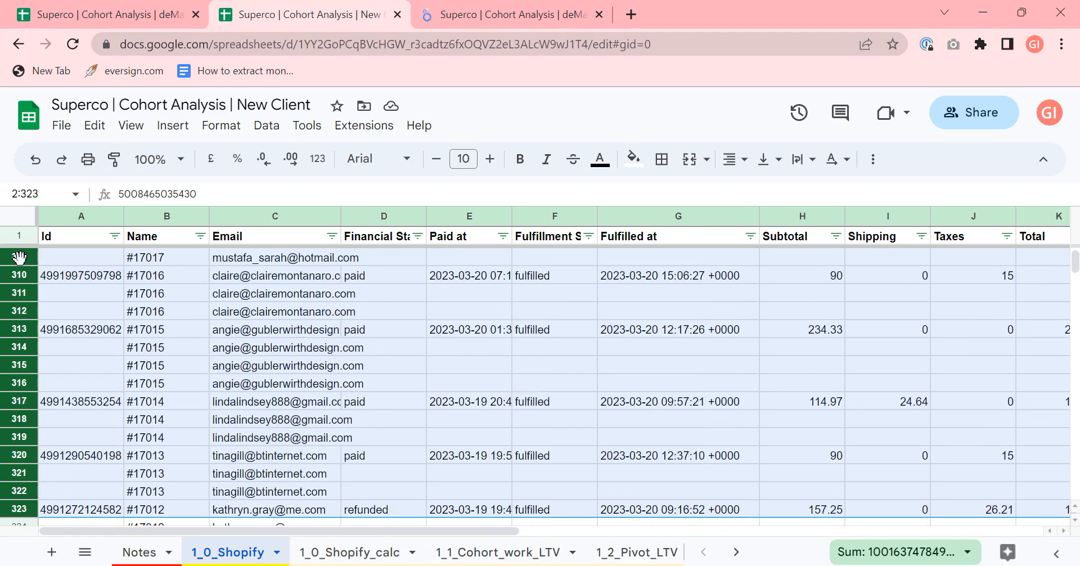
pyautogui.hotkey('ctrl', 'shift', 'Down')
pyautogui.hotkey('ctrl', 'shift', 'Down')
pyautogui.hotkey('ctrl', 'shift', 'Down')
pyautogui.hotkey('ctrl', 'shift', 'Down')
pyautogui.hotkey('ctrl', 'shift', 'Down')
pyautogui.hotkey('ctrl', 'shift', 'Down')
pyautogui.hotkey('ctrl', 'shift', 'Down')
pyautogui.hotkey('ctrl', 'shift', 'Down')
pyautogui.hotkey('ctrl', 'shift', 'Down')
pyautogui.hotkey('ctrl', 'shift', 'Down')
pyautogui.hotkey('ctrl', 'shift', 'Down')
pyautogui.hotkey('ctrl', 'shift', 'Down')
pyautogui.hotkey('ctrl', 'shift', 'Down')
pyautogui.hotkey('ctrl', 'shift', 'Down')
pyautogui.hotkey('ctrl', 'shift', 'Down')
pyautogui.hotkey('ctrl', 'shift', 'Down')
pyautogui.hotkey('ctrl', 'shift', 'Down')
pyautogui.hotkey('ctrl', 'shift', 'Down')
pyautogui.hotkey('ctrl', 'shift', 'Down')
pyautogui.hotkey('ctrl', 'shift', 'Down')
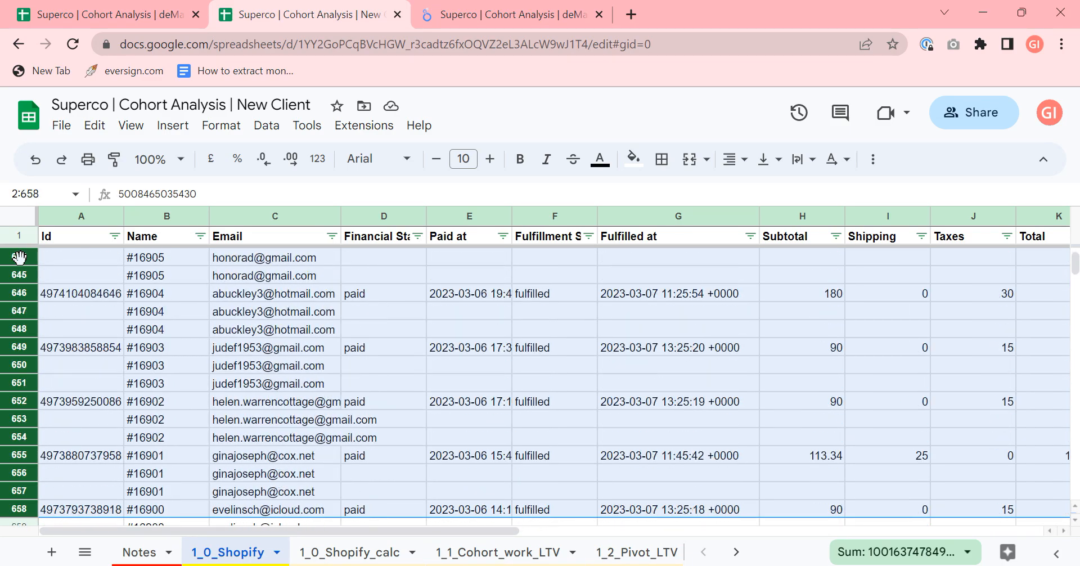
pyautogui.hotkey('ctrl', 'shift', 'Down')
pyautogui.hotkey('ctrl', 'shift', 'Down')
pyautogui.hotkey('ctrl', 'shift', 'Down')
pyautogui.hotkey('ctrl', 'shift', 'Down')
pyautogui.hotkey('ctrl', 'shift', 'Down')
pyautogui.hotkey('ctrl', 'shift', 'Down')
pyautogui.hotkey('ctrl', 'shift', 'Down')
pyautogui.hotkey('ctrl', 'shift', 'Down')
pyautogui.hotkey('ctrl', 'shift', 'Down')
pyautogui.hotkey('ctrl', 'shift', 'Down')
pyautogui.hotkey('ctrl', 'shift', 'Down')
pyautogui.hotkey('ctrl', 'shift', 'Down')
pyautogui.hotkey('ctrl', 'shift', 'Down')
pyautogui.hotkey('ctrl', 'shift', 'Down')
pyautogui.hotkey('ctrl', 'shift', 'Down')
pyautogui.hotkey('ctrl', 'shift', 'Down')
pyautogui.hotkey('ctrl', 'shift', 'Down')
pyautogui.hotkey('ctrl', 'shift', 'Down')
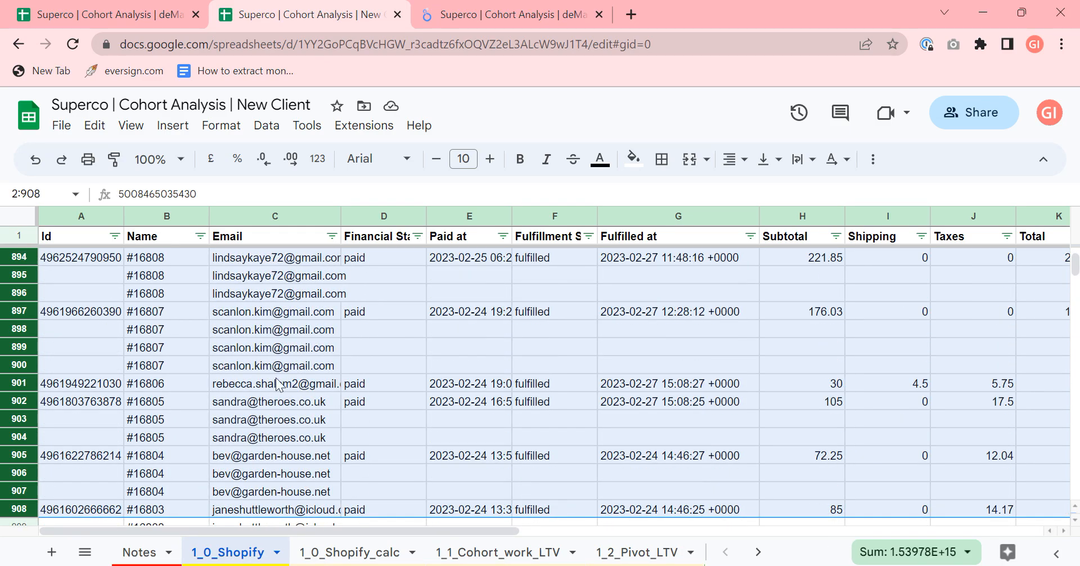
pyautogui.moveTo(1074, 276); pyautogui.dragTo(1073, 492)
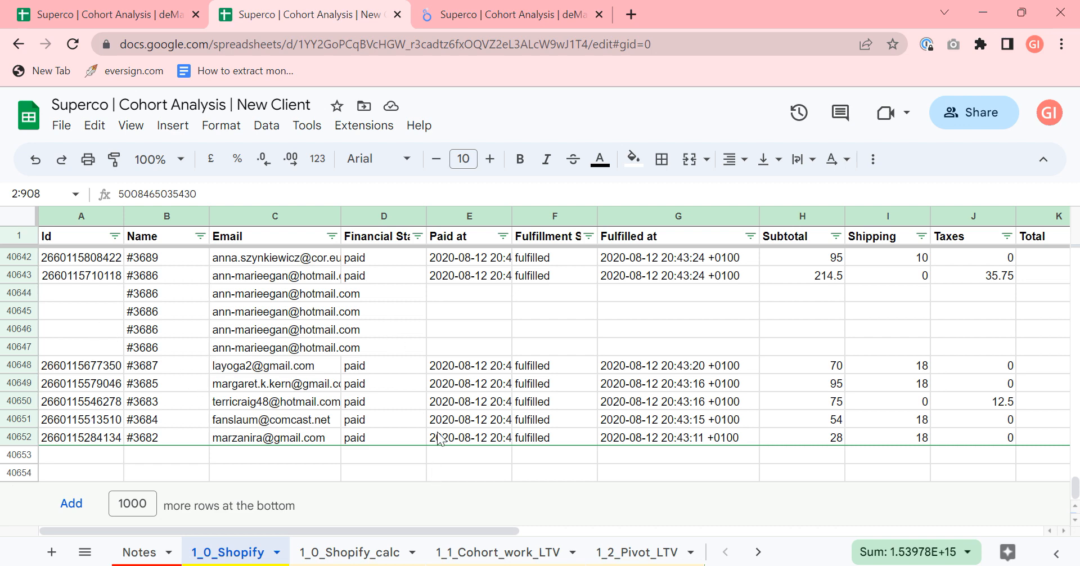
pyautogui.hotkey('ctrl', 'shift', 'Down')
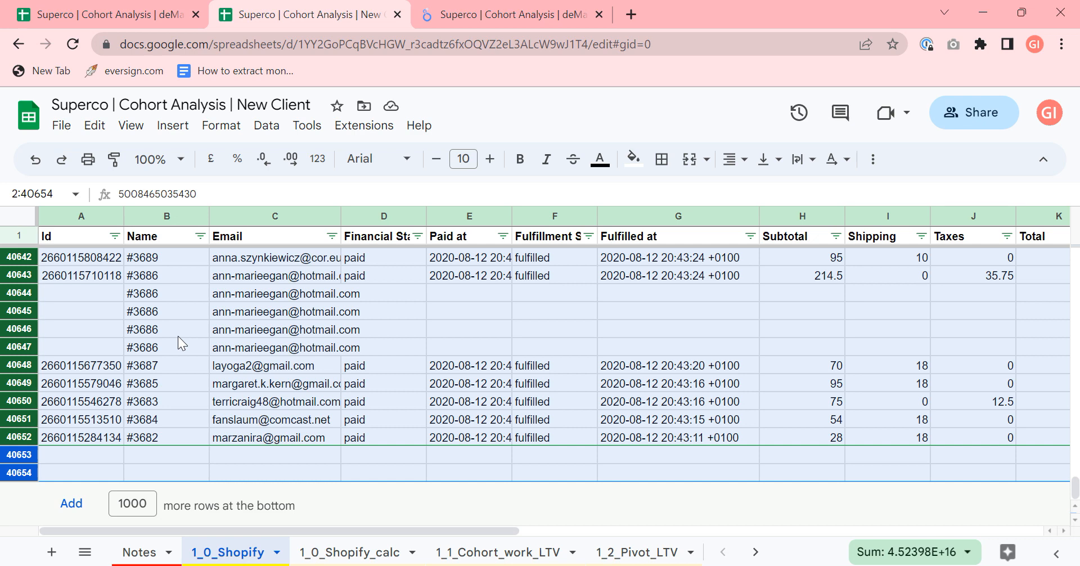
pyautogui.click(226, 311)
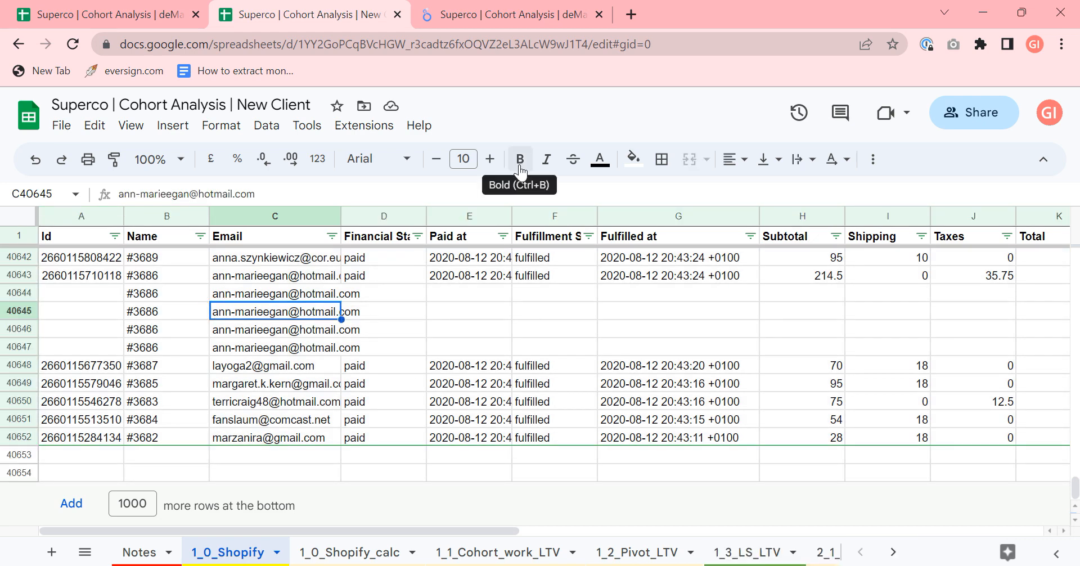
pyautogui.click(293, 216)
pyautogui.press('Down')
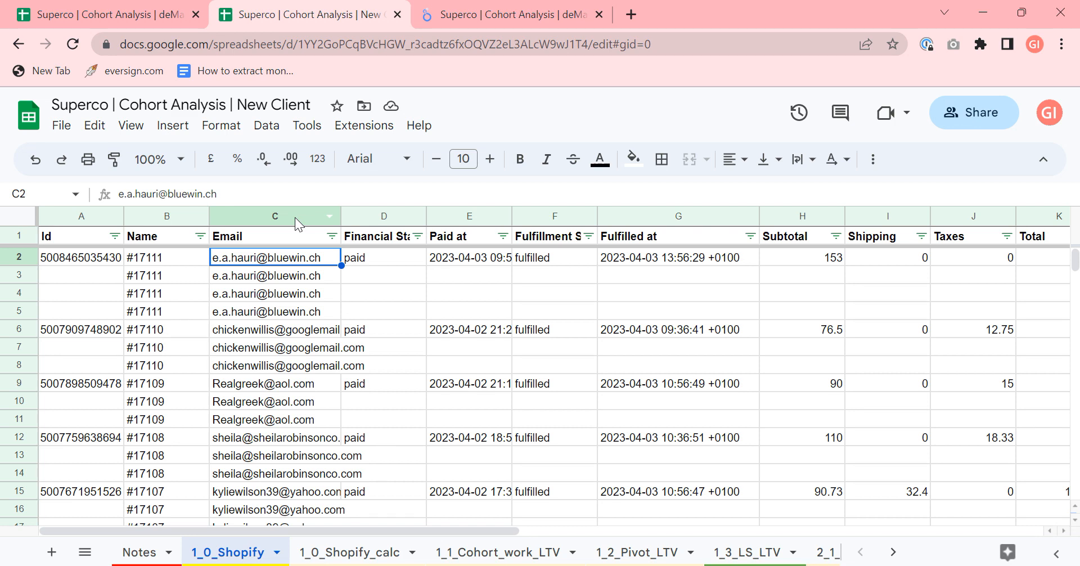
# - Switch to the deMamiel cohort report in Looker Studio, start copying it and review the data sources listed for the new report
pyautogui.click(458, 14)
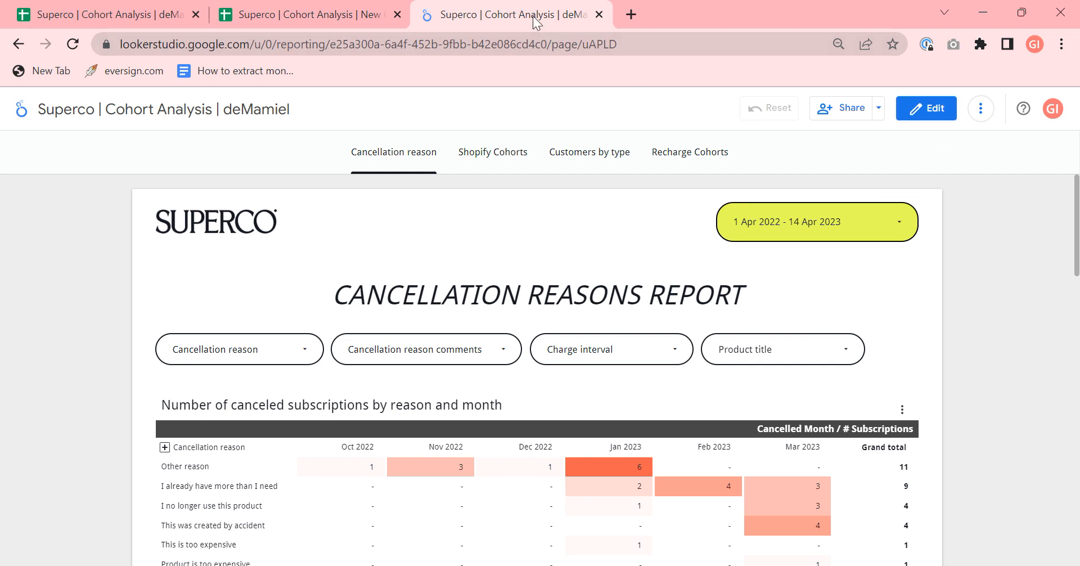
pyautogui.click(982, 117)
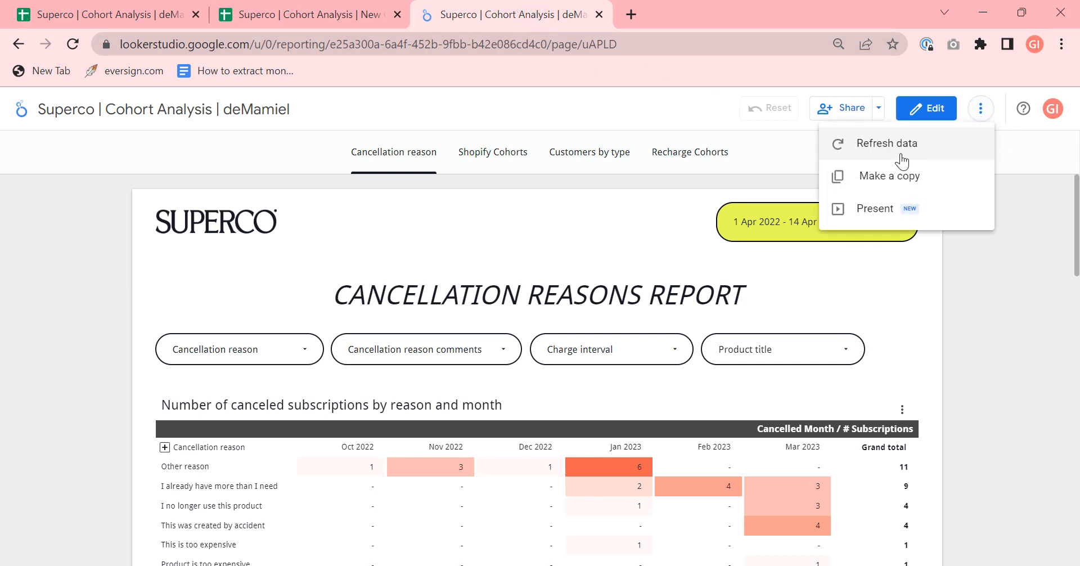
pyautogui.click(888, 177)
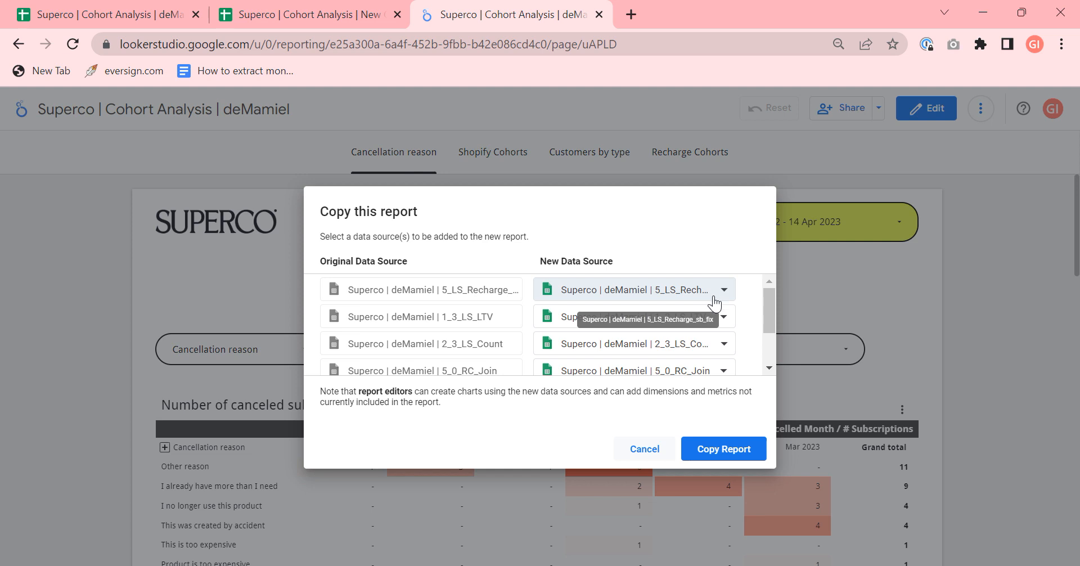
pyautogui.scroll(-2, 706, 305)
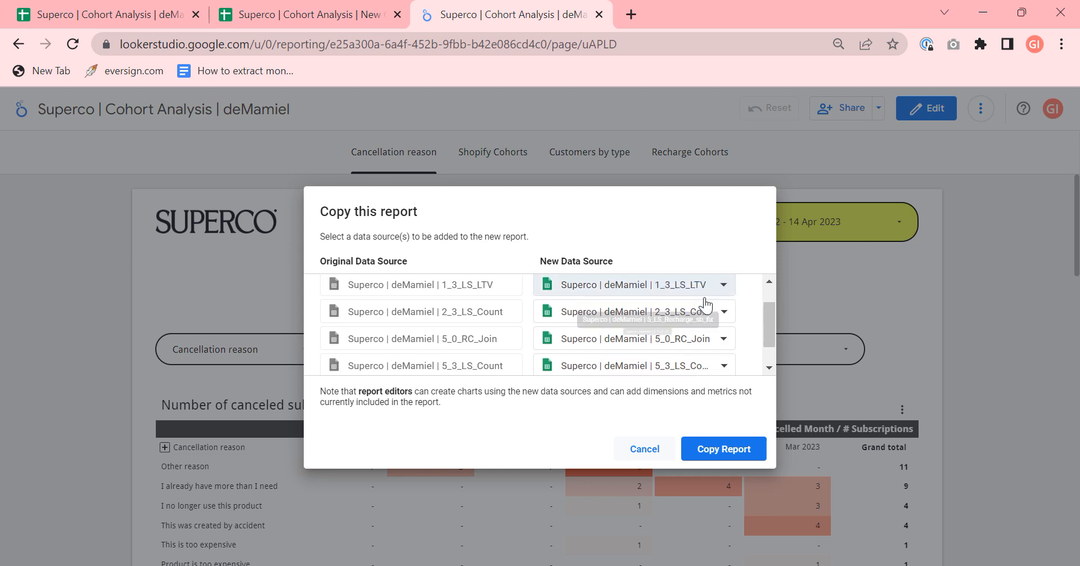
pyautogui.scroll(2, 669, 368)
pyautogui.scroll(-2, 662, 342)
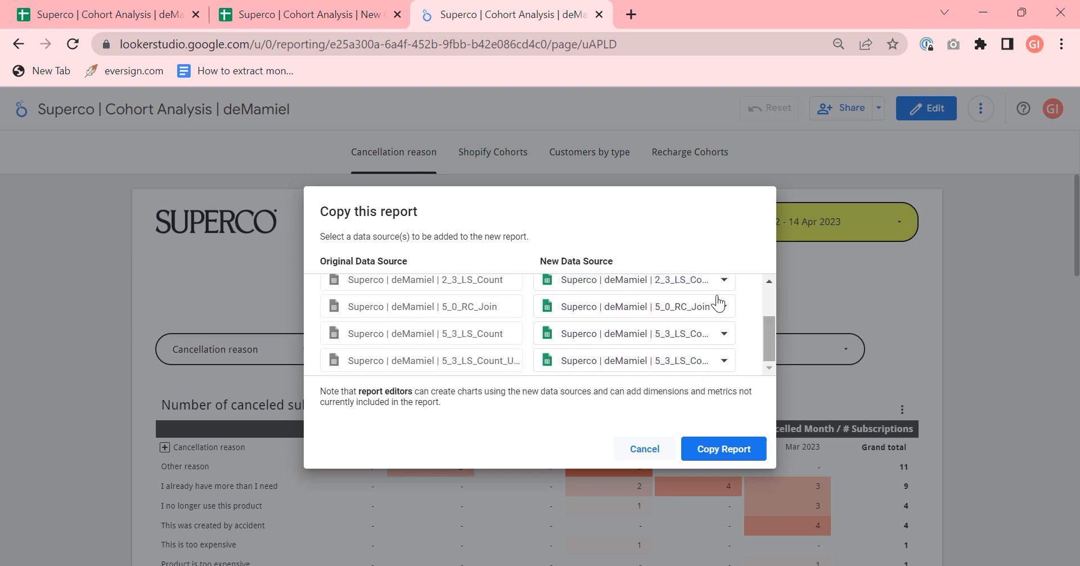
pyautogui.scroll(2, 637, 308)
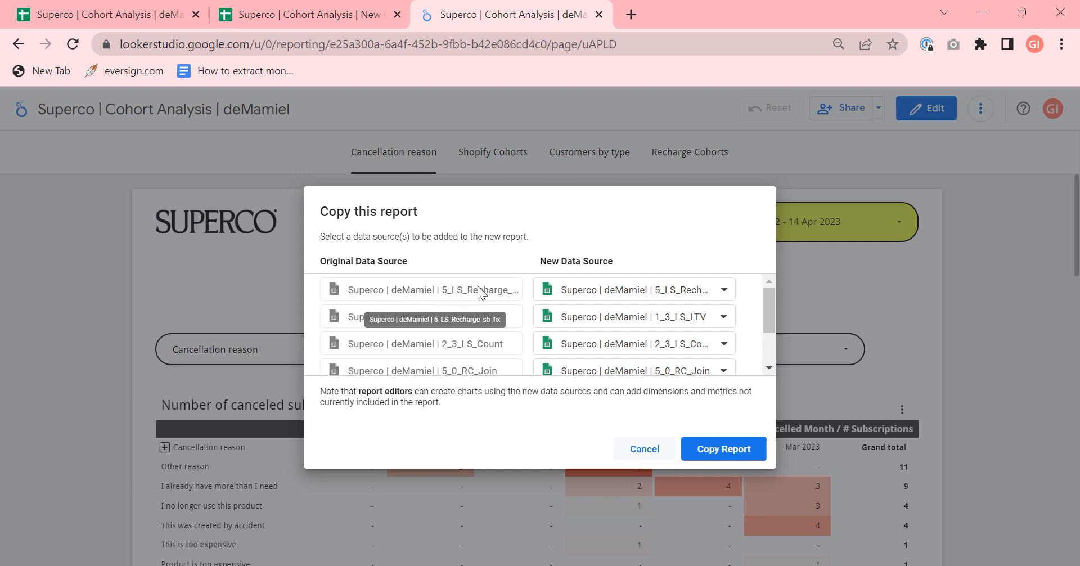
# - Switch to the New Client spreadsheet and view the 5_LS_Recharge_sb_fix sheet that matches the first data source
pyautogui.click(222, 15)
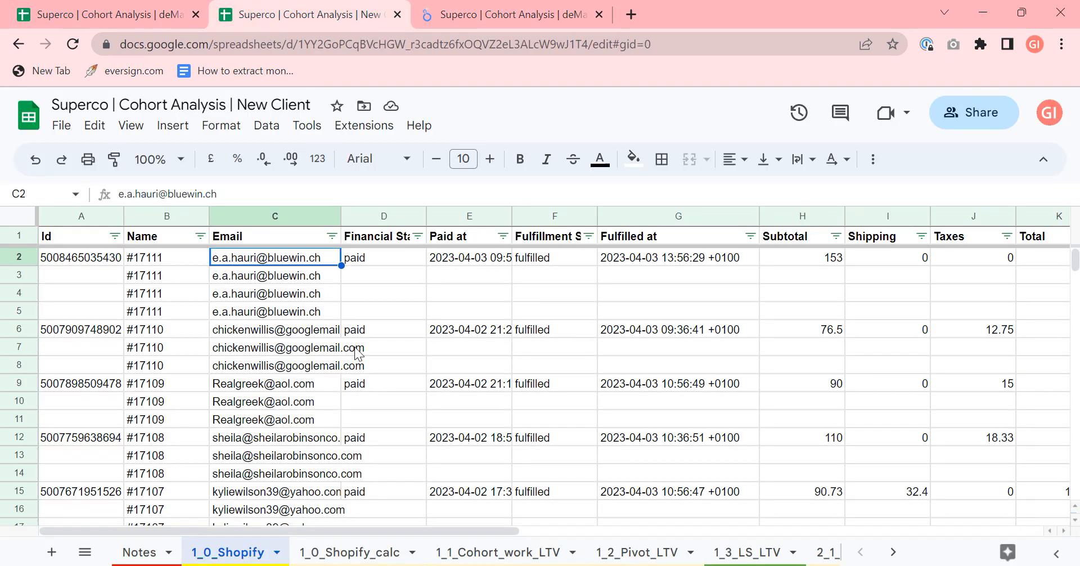
pyautogui.scroll(-6, 511, 557)
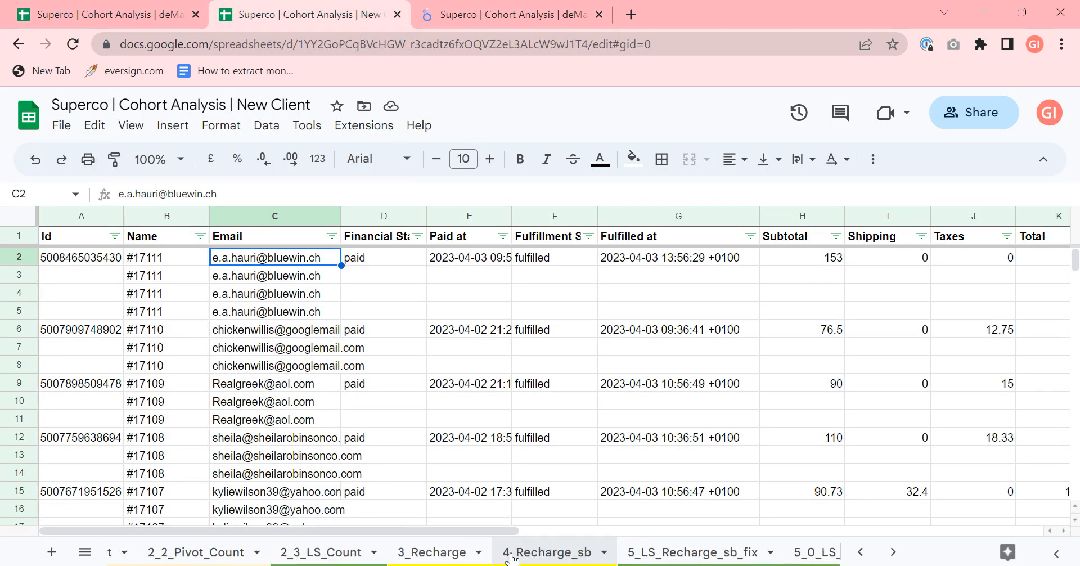
pyautogui.click(664, 554)
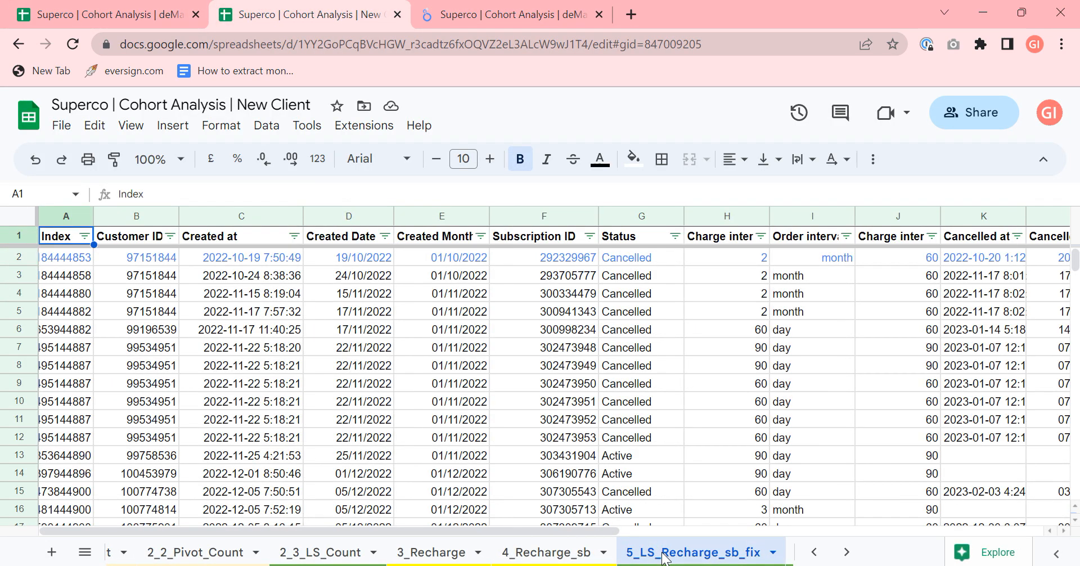
# - Switch to Looker Studio and create a Google Sheets data source replacing the first one, using the Superco | Cohort Analysis | New Client spreadsheet's 5_LS_Recharge_sb_fix worksheet
pyautogui.click(507, 16)
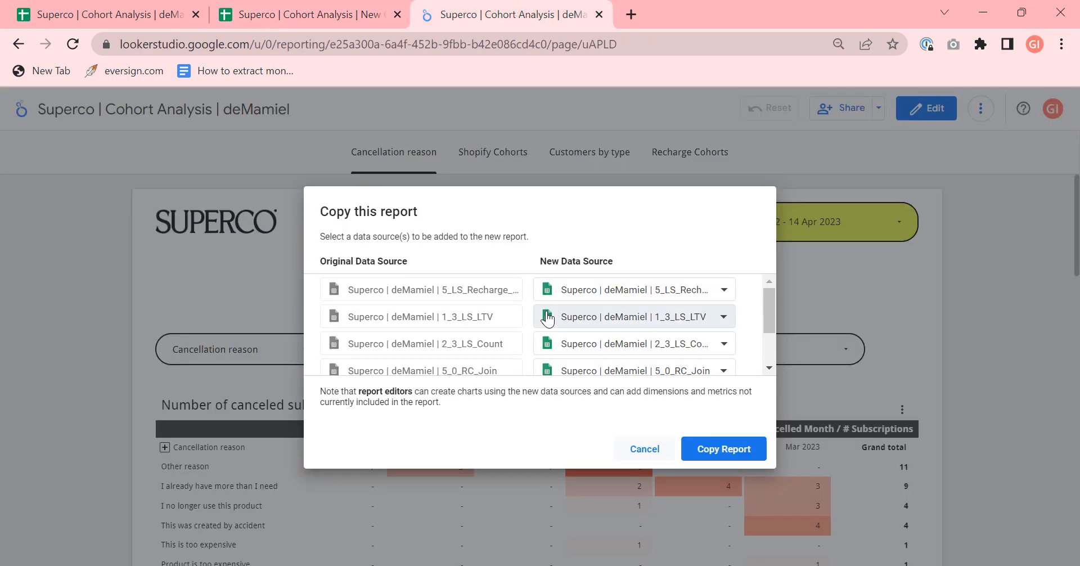
pyautogui.click(623, 299)
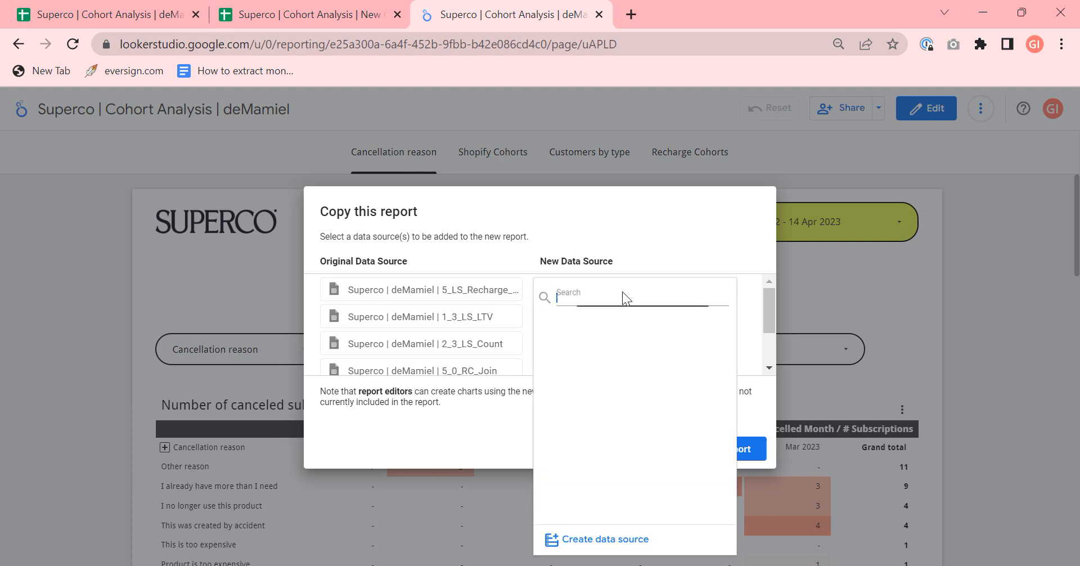
pyautogui.click(603, 541)
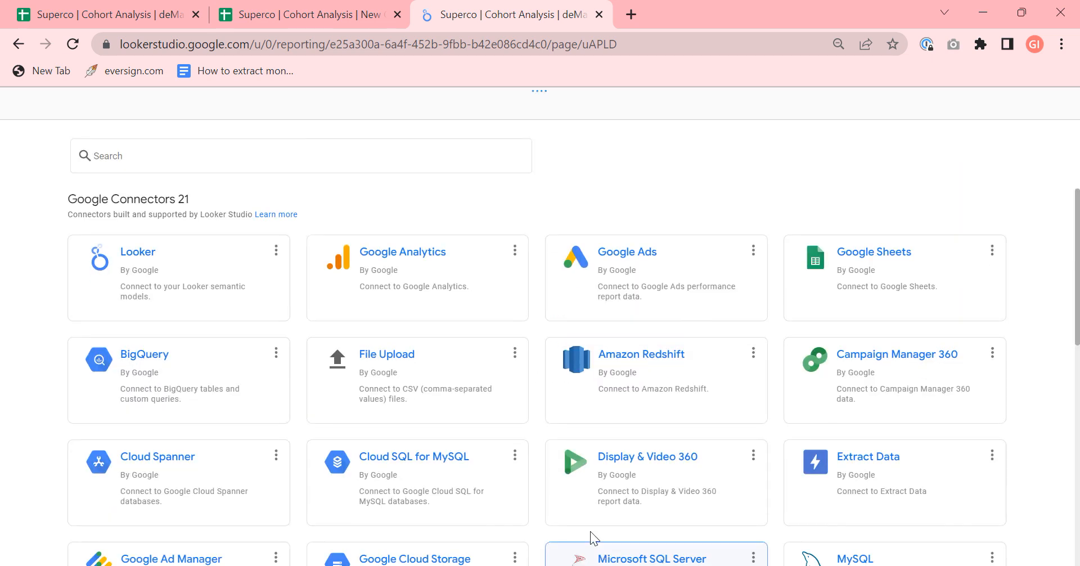
pyautogui.click(893, 258)
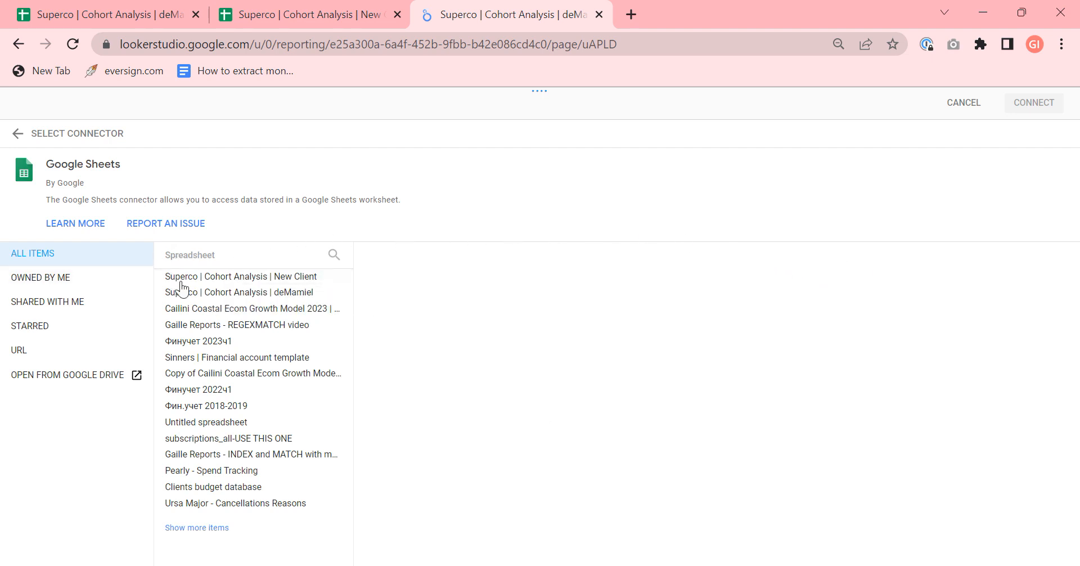
pyautogui.click(295, 280)
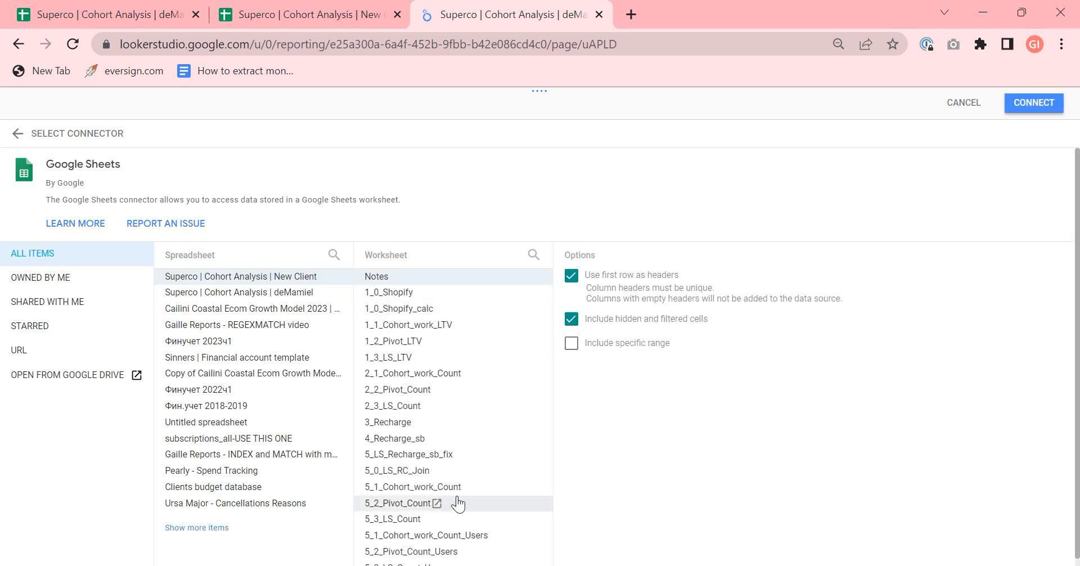
pyautogui.scroll(-1, 458, 504)
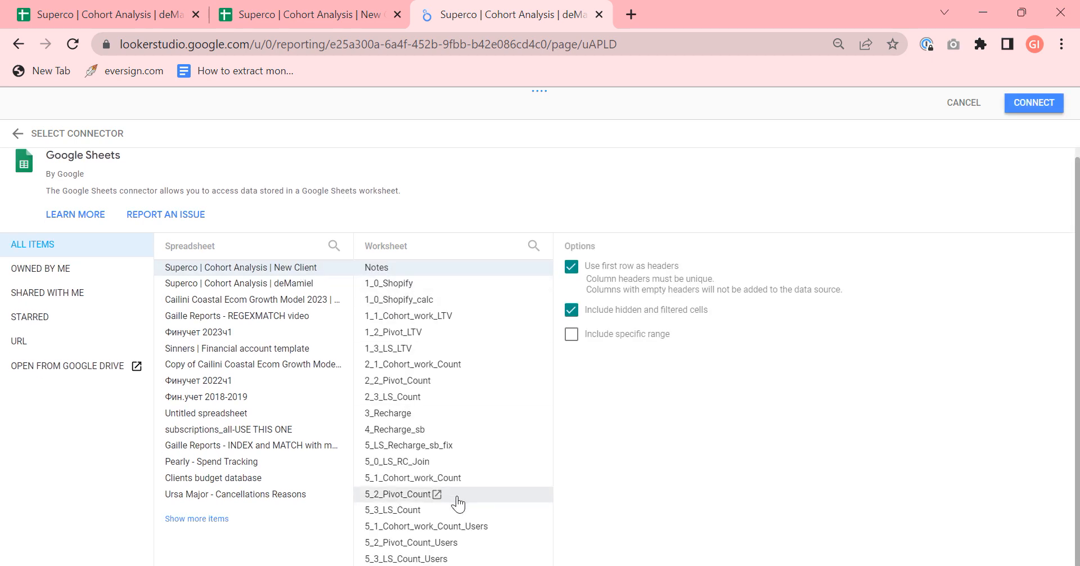
pyautogui.click(377, 454)
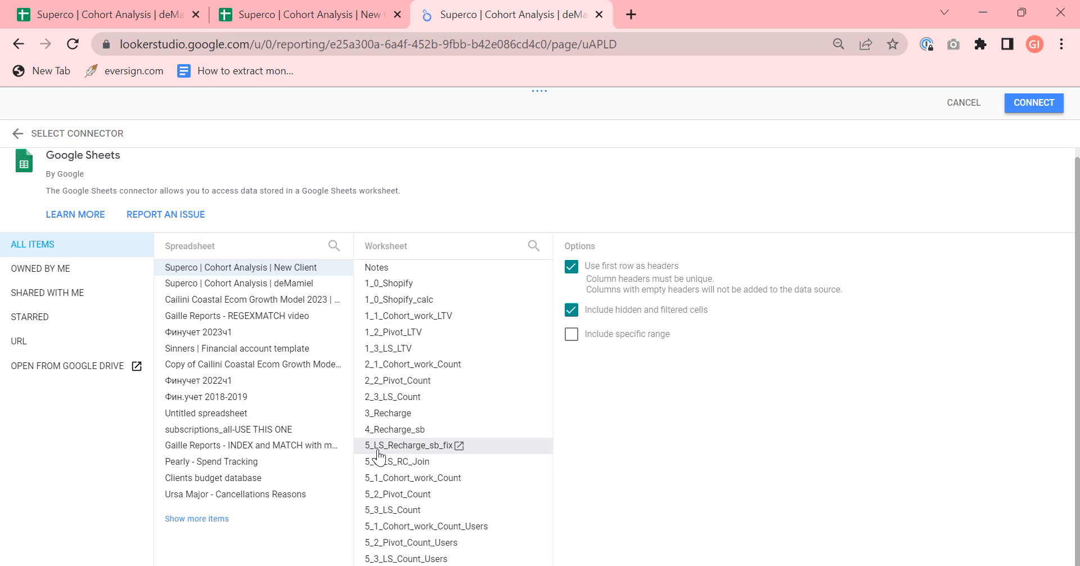
pyautogui.click(571, 338)
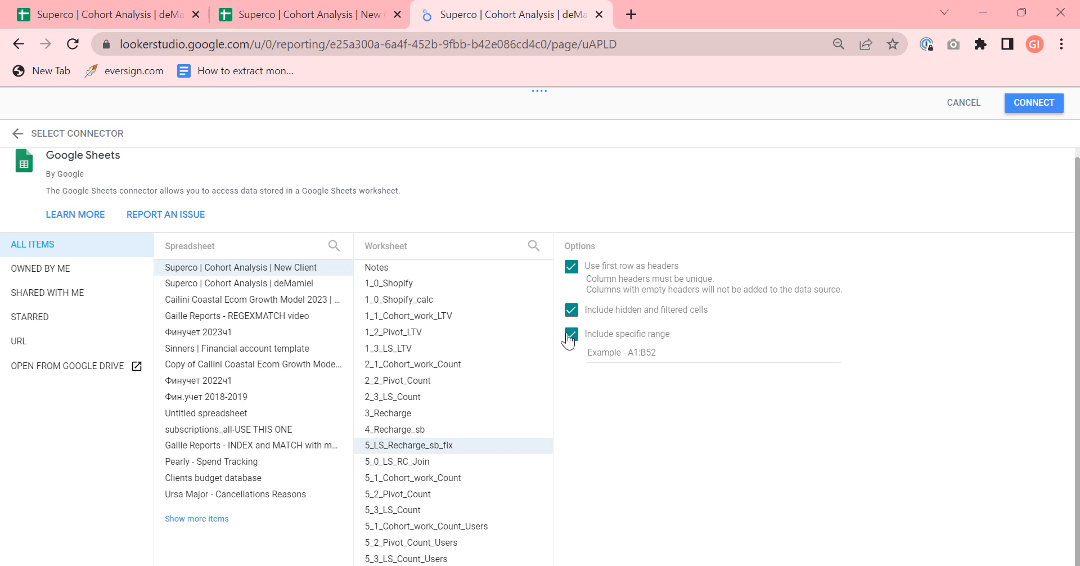
pyautogui.click(253, 14)
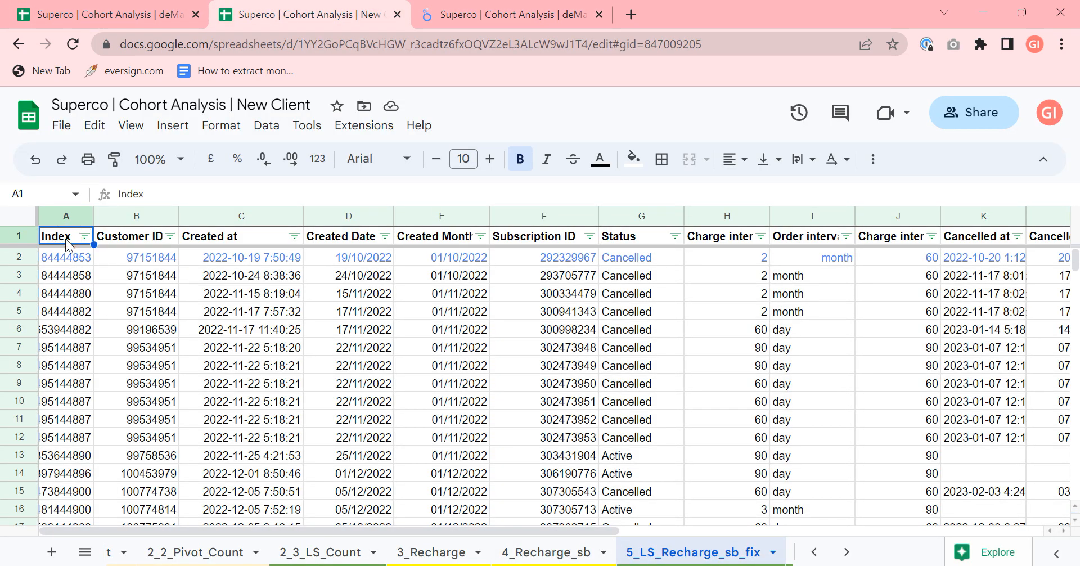
pyautogui.press('Right')
pyautogui.press('Right')
pyautogui.press('Right')
pyautogui.press('Right')
pyautogui.press('Right')
pyautogui.press('Right')
pyautogui.press('Right')
pyautogui.press('Right')
pyautogui.press('Right')
pyautogui.press('Right')
pyautogui.press('Right')
pyautogui.press('Right')
pyautogui.press('Right')
pyautogui.press('Right')
pyautogui.press('Right')
pyautogui.press('Right')
pyautogui.press('Right')
pyautogui.press('Right')
pyautogui.press('Right')
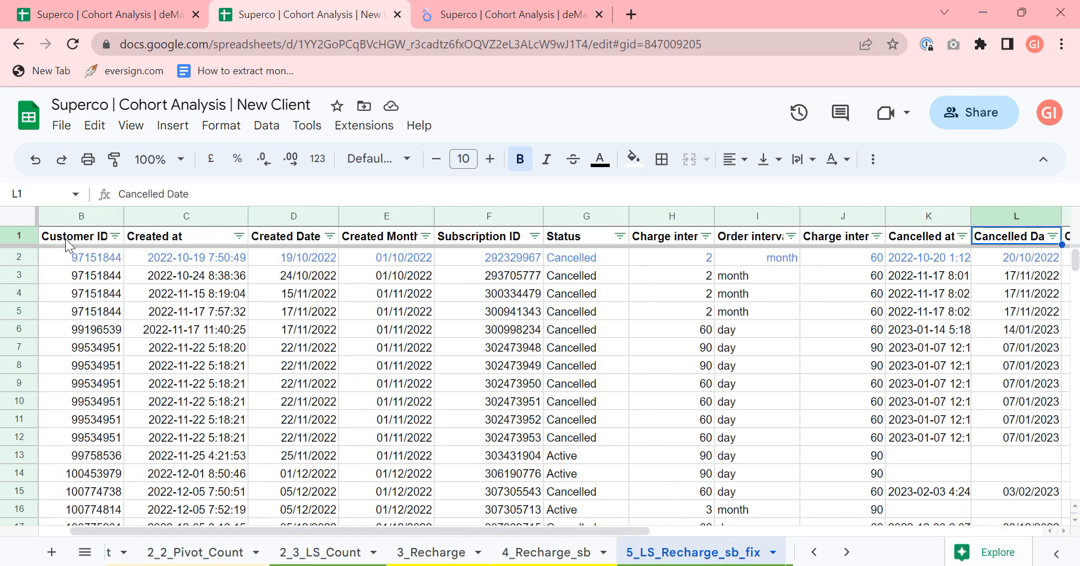
pyautogui.click(475, 14)
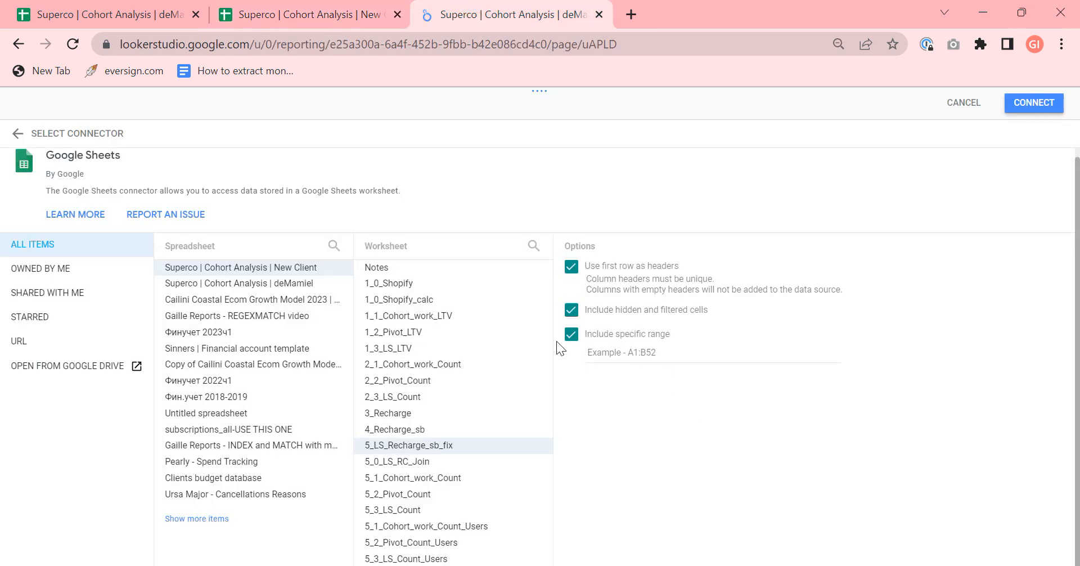
pyautogui.click(571, 332)
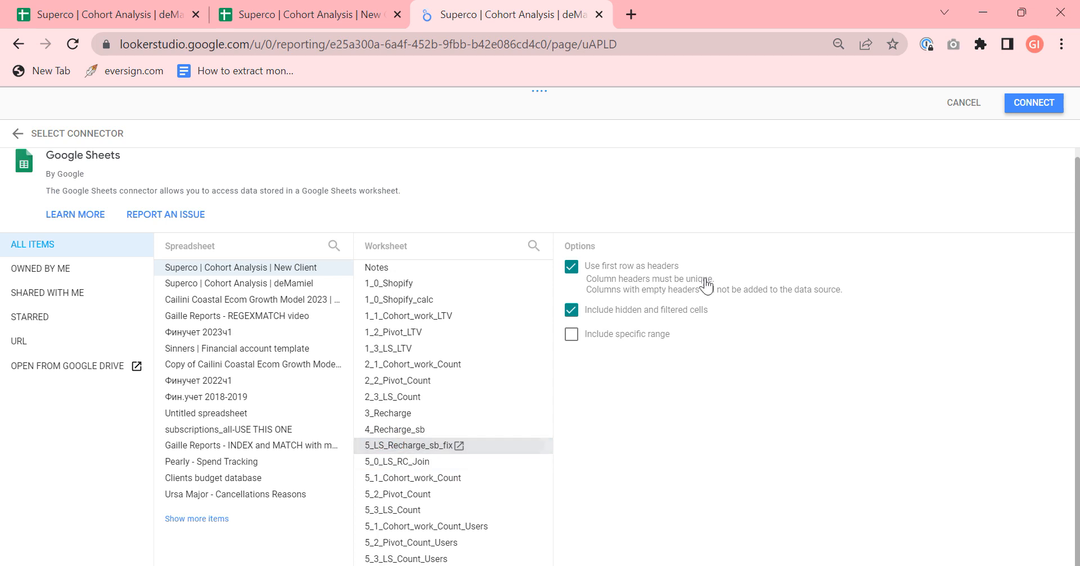
# - Connect the 5_LS_Recharge_sb_fix worksheet, add it to the report and create the report copy with the other data sources left as listed
pyautogui.click(1048, 107)
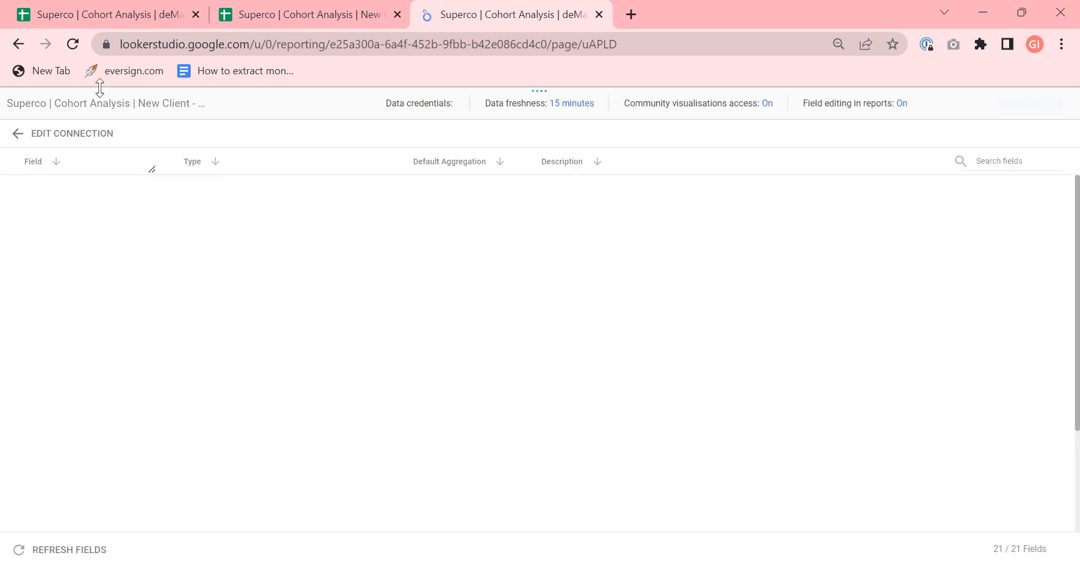
pyautogui.click(1020, 104)
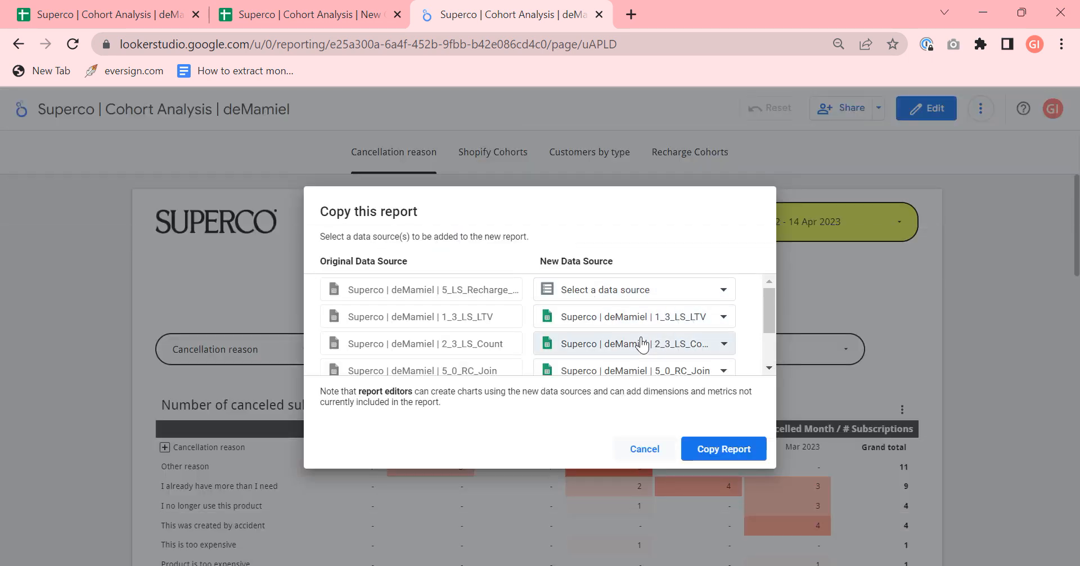
pyautogui.scroll(-2, 554, 334)
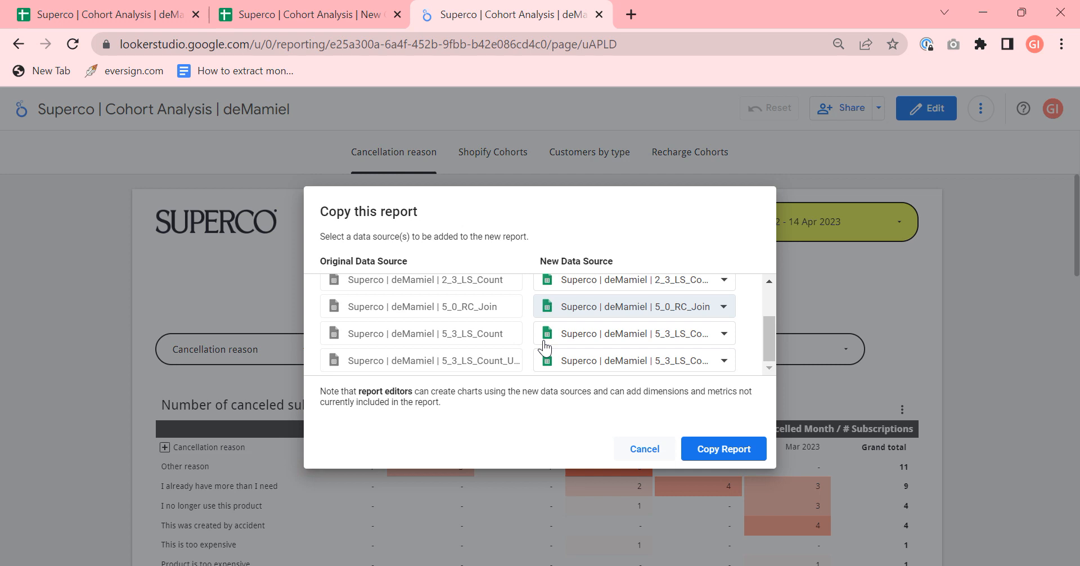
pyautogui.scroll(2, 544, 346)
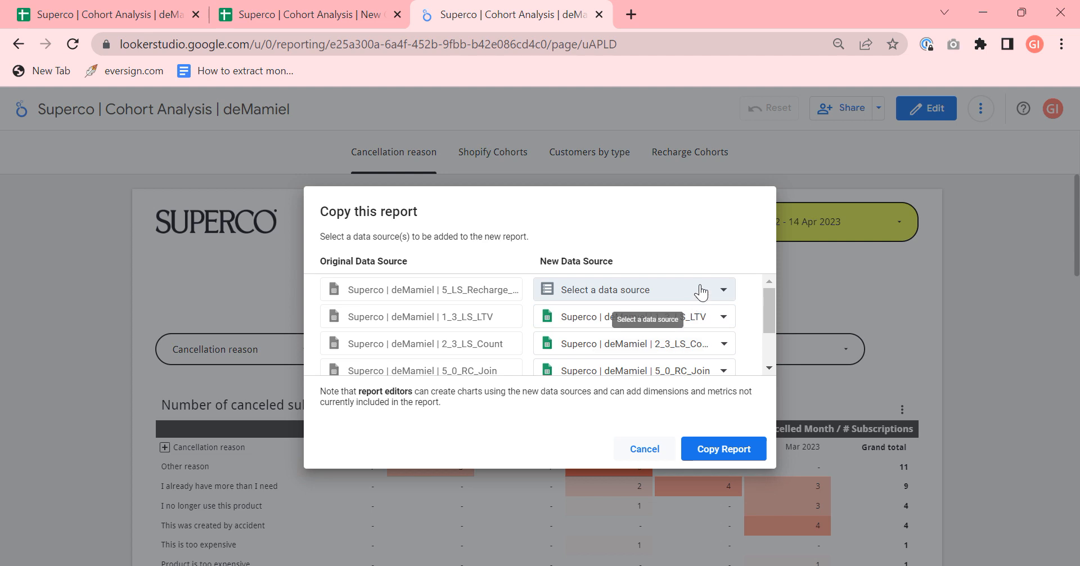
pyautogui.click(731, 456)
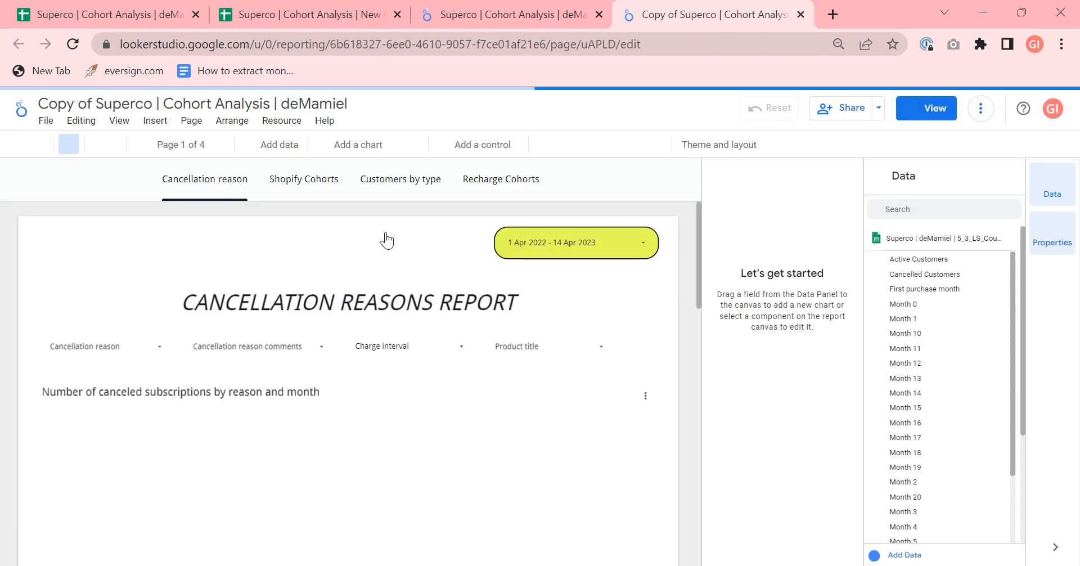
# - Rename the copied report as Superco | Cohort Analysis | New Client
pyautogui.moveTo(95, 103); pyautogui.dragTo(35, 104)
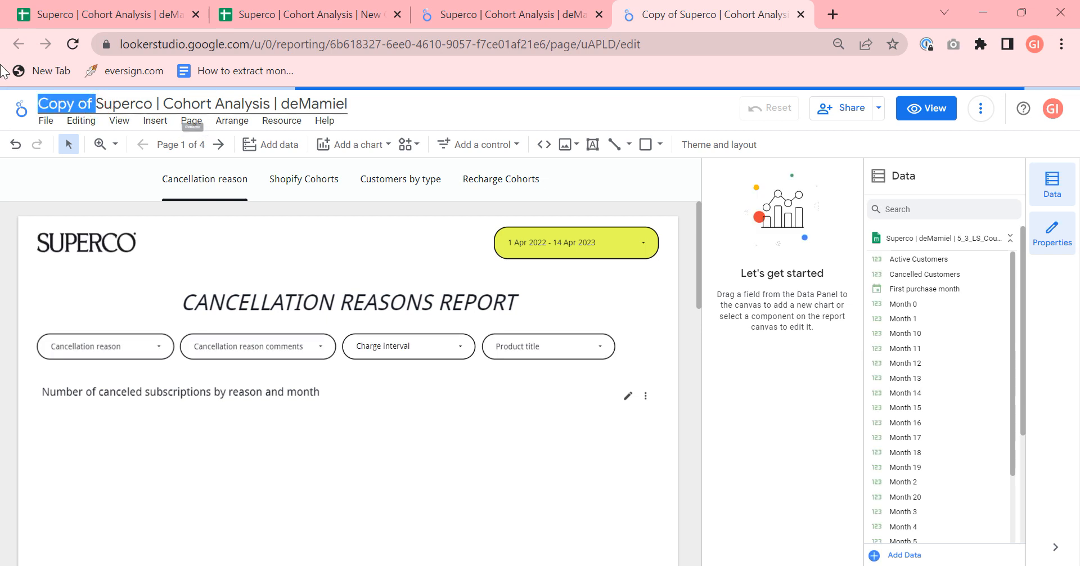
pyautogui.press('BackSpace')
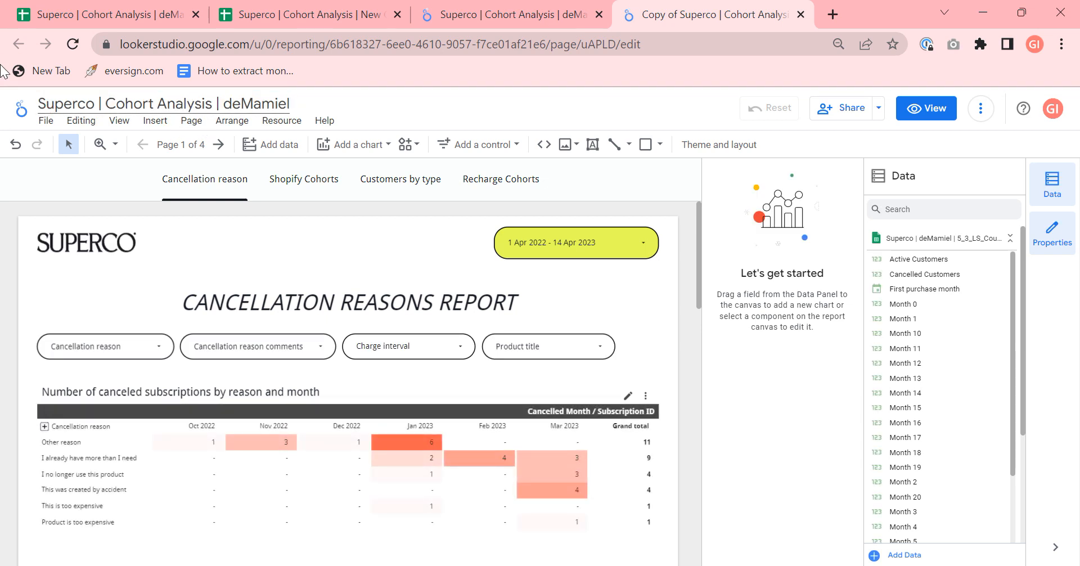
pyautogui.hotkey('ctrl', 'shift', 'Left')
pyautogui.write('New Cli')
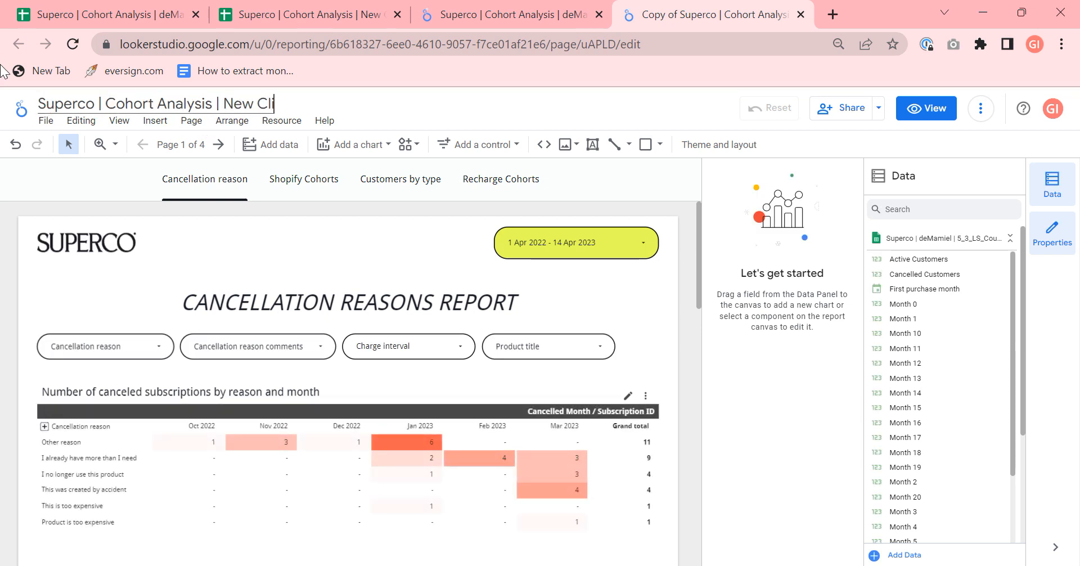
pyautogui.write('ent')
pyautogui.press('Return')
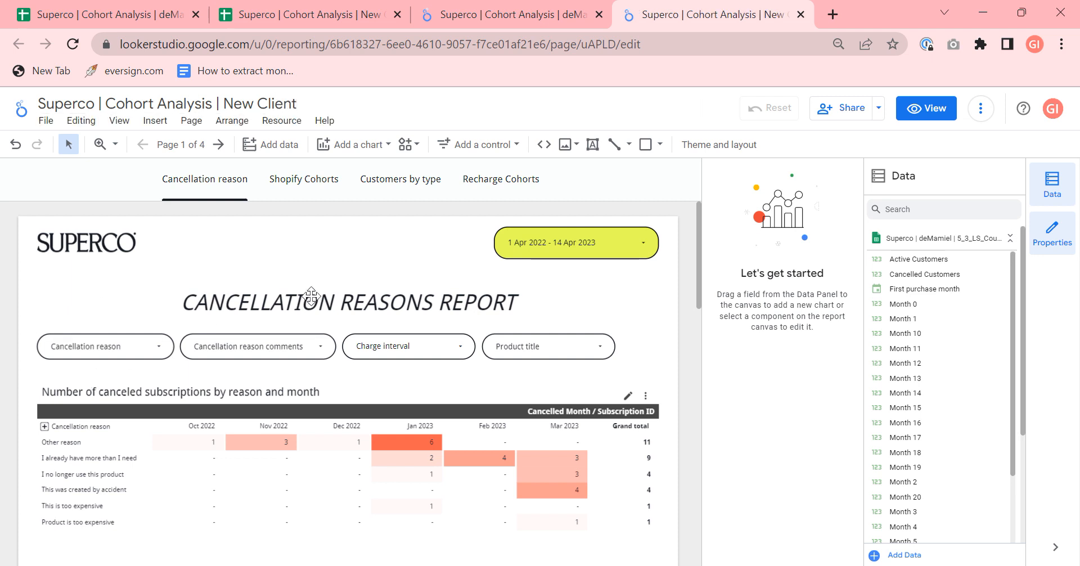
# - Try to edit the reusable New Client data source among the added data sources, close the list and reload the report
pyautogui.click(285, 122)
pyautogui.click(287, 148)
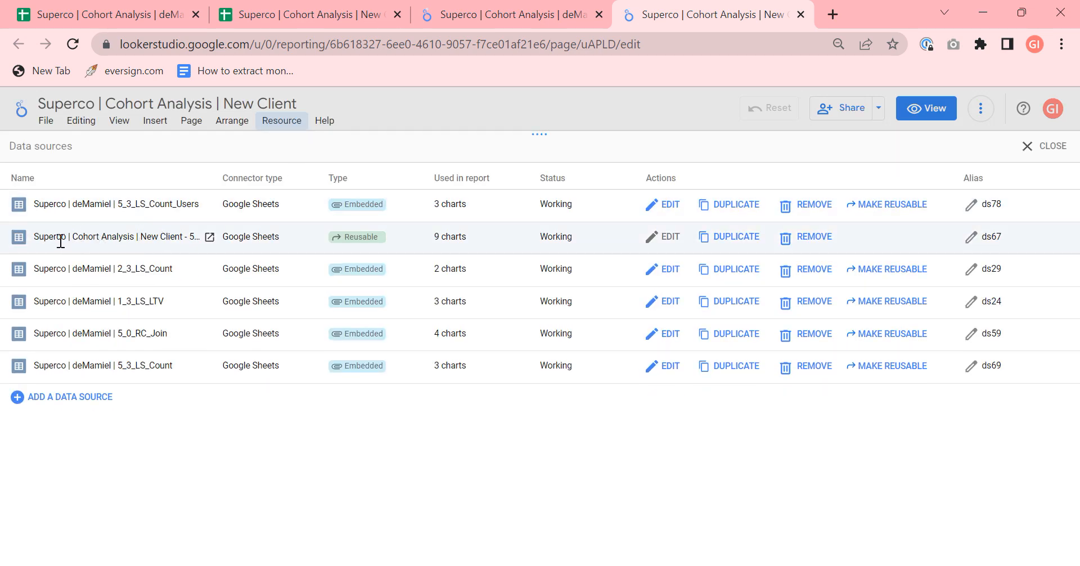
pyautogui.moveTo(44, 237); pyautogui.dragTo(180, 233)
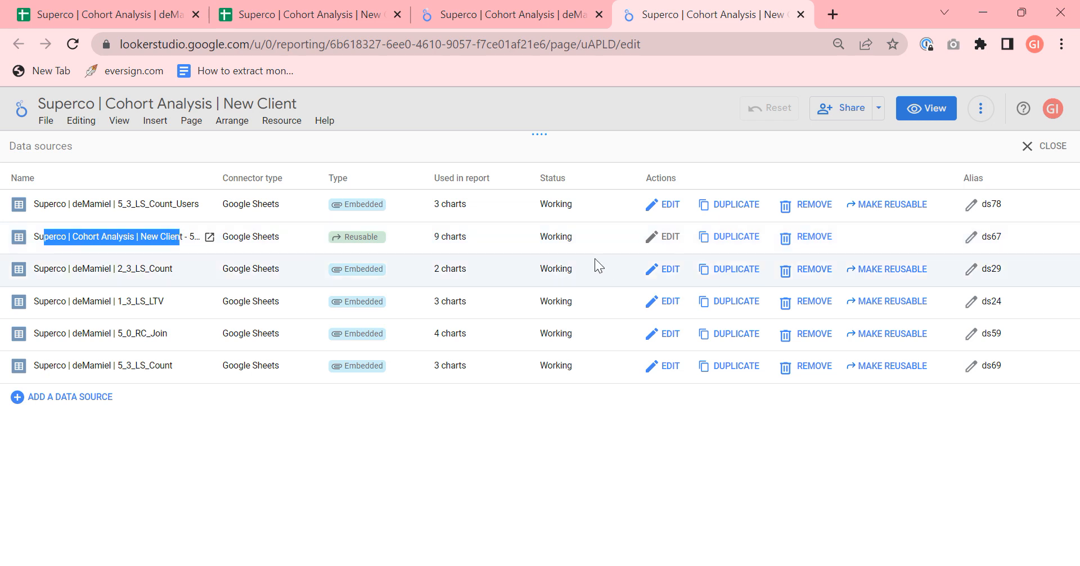
pyautogui.doubleClick(670, 237)
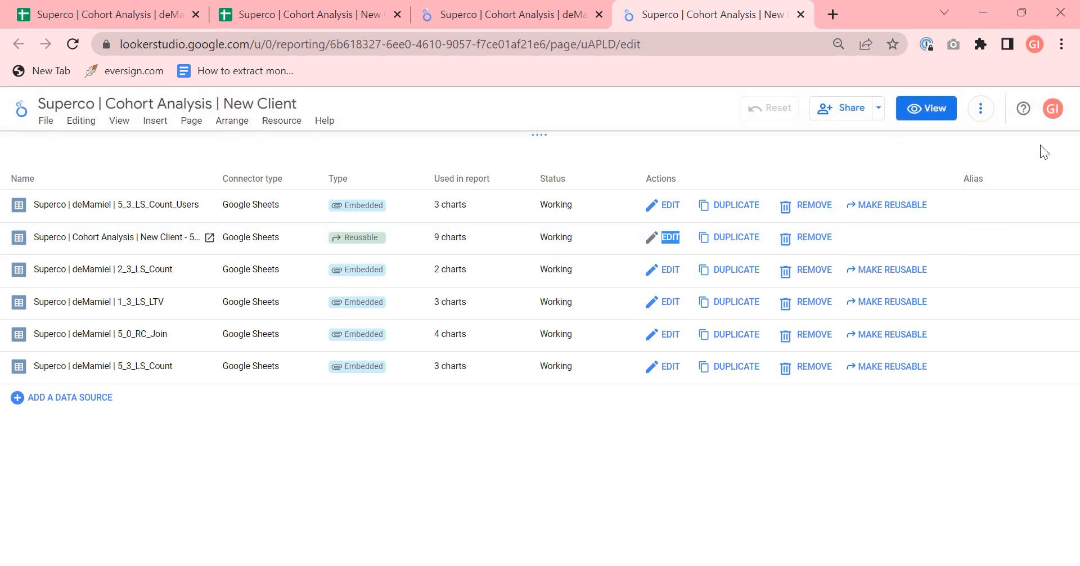
pyautogui.click(1039, 145)
pyautogui.click(687, 44)
pyautogui.press('Return')
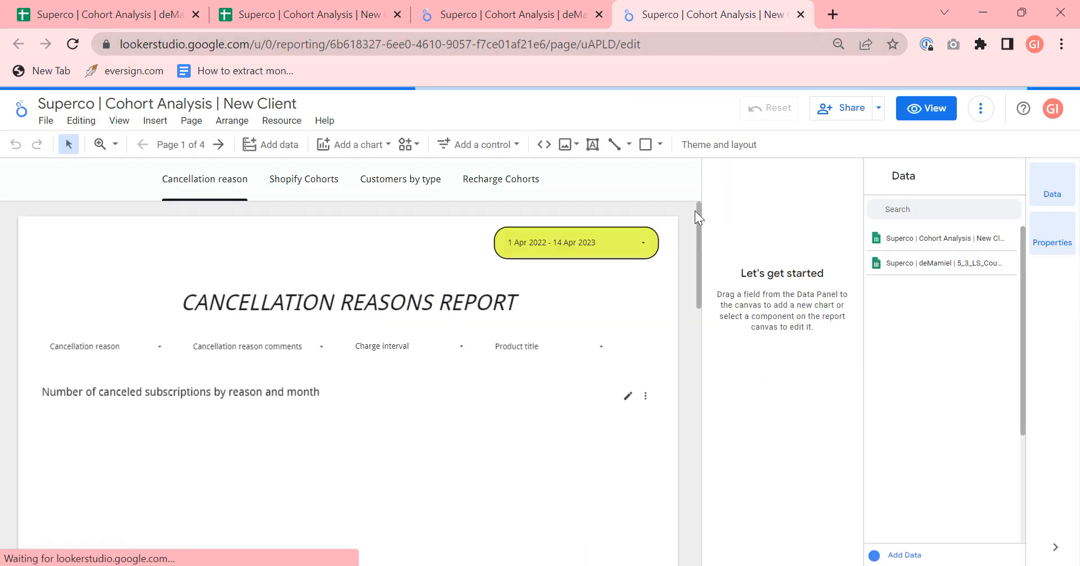
# - Open the reusable New Client data source for editing from the report's added data sources
pyautogui.click(267, 121)
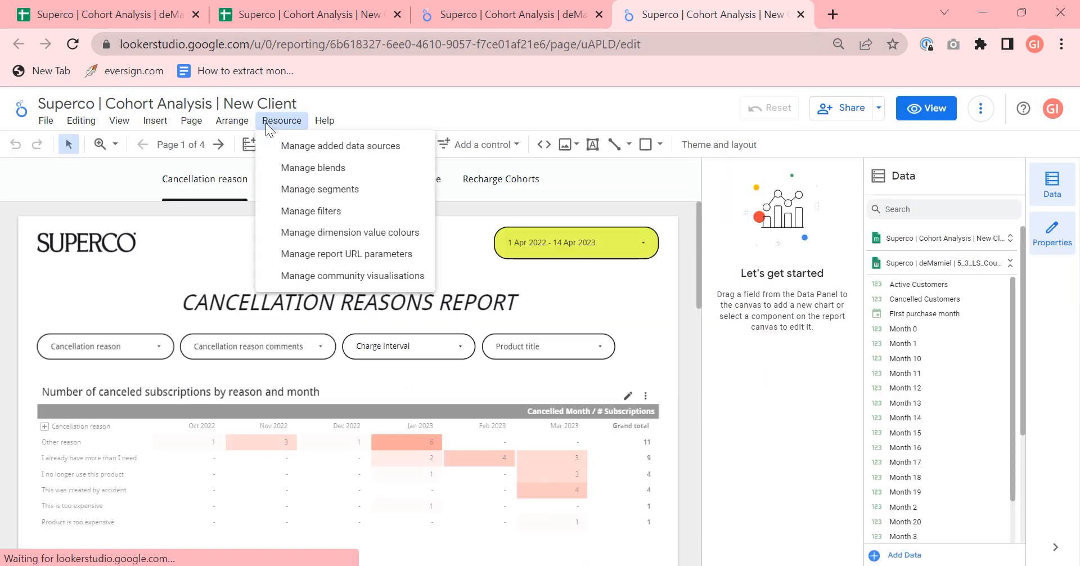
pyautogui.click(271, 142)
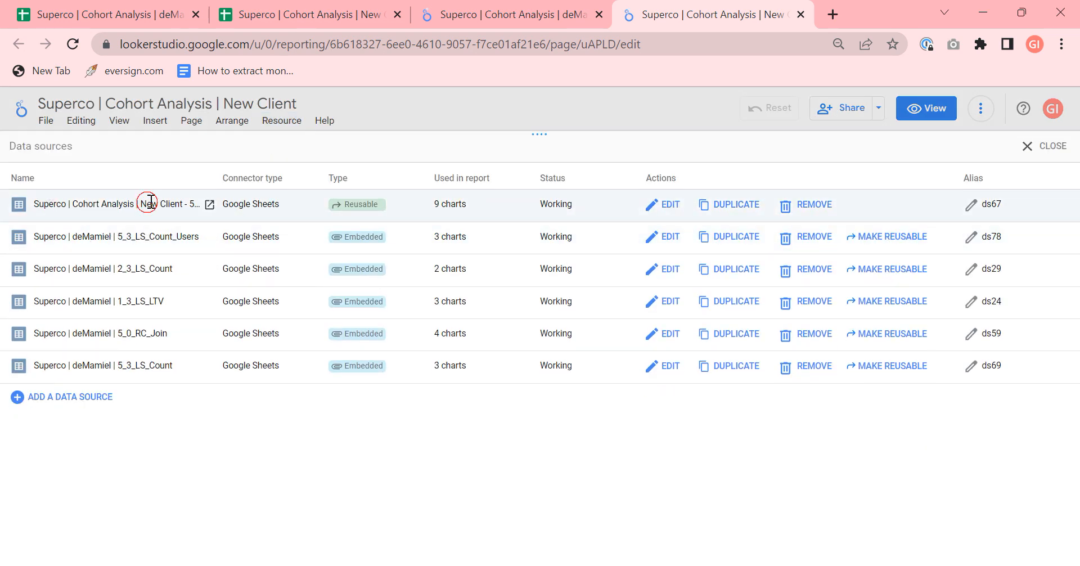
pyautogui.moveTo(146, 204); pyautogui.dragTo(189, 204)
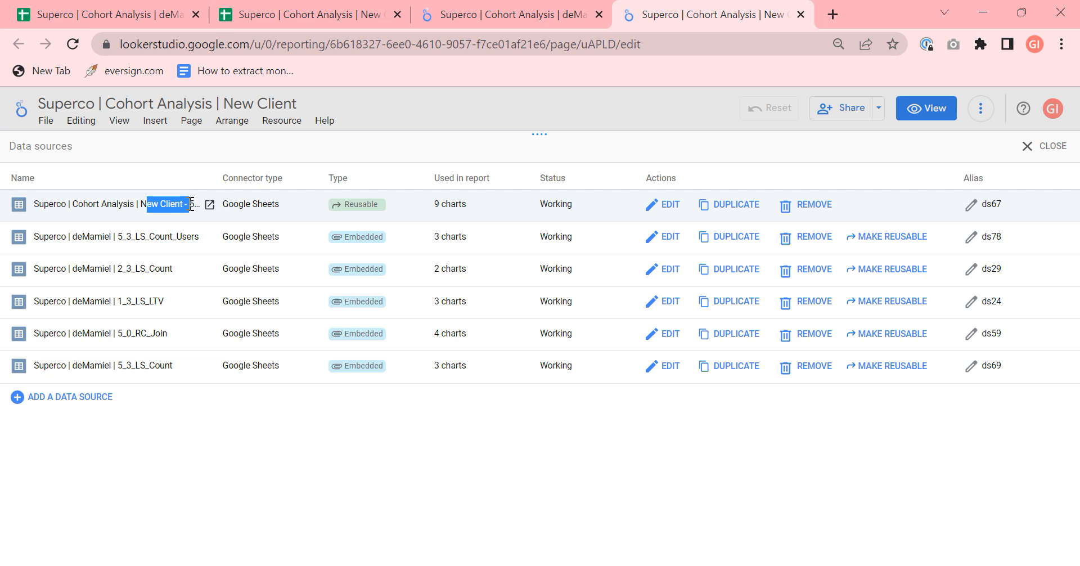
pyautogui.click(664, 208)
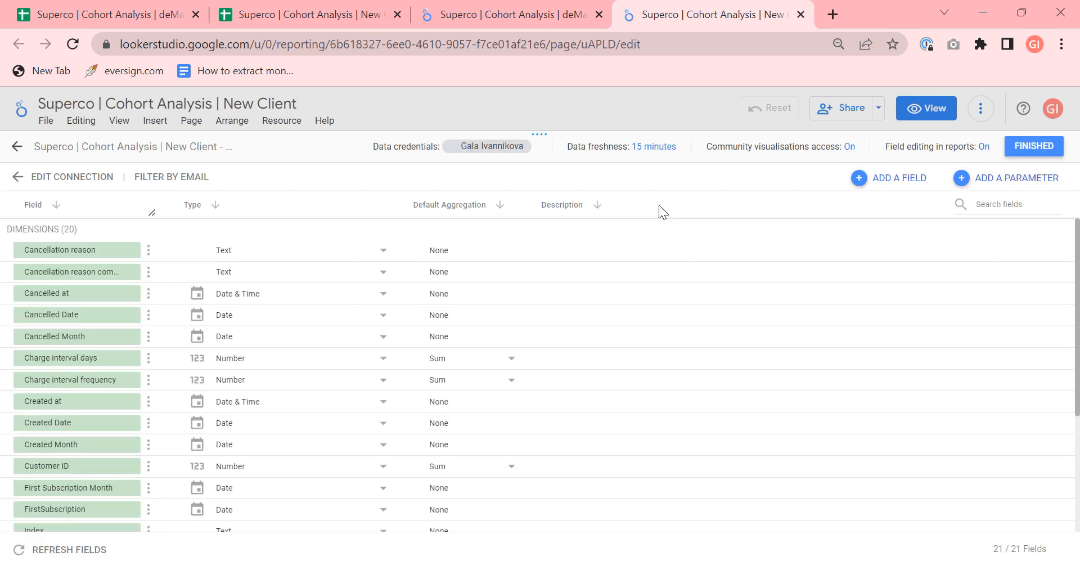
# - Rename the data source as Superco | New Client | 5_LS_Recharge_sb_fix and review its field types
pyautogui.click(149, 150)
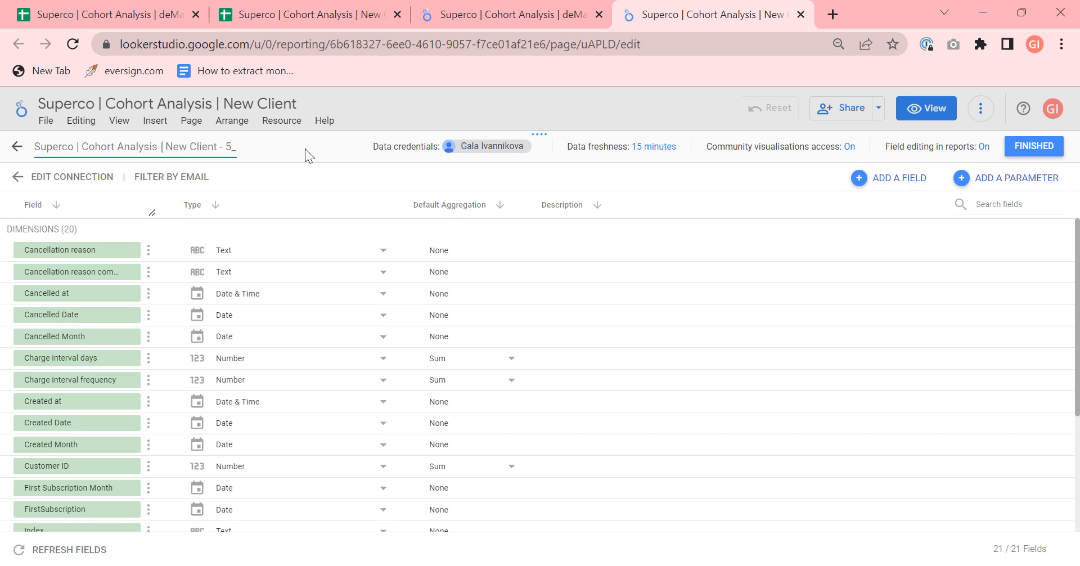
pyautogui.hotkey('ctrl', 'shift', 'Left')
pyautogui.hotkey('ctrl', 'shift', 'Left')
pyautogui.press('BackSpace')
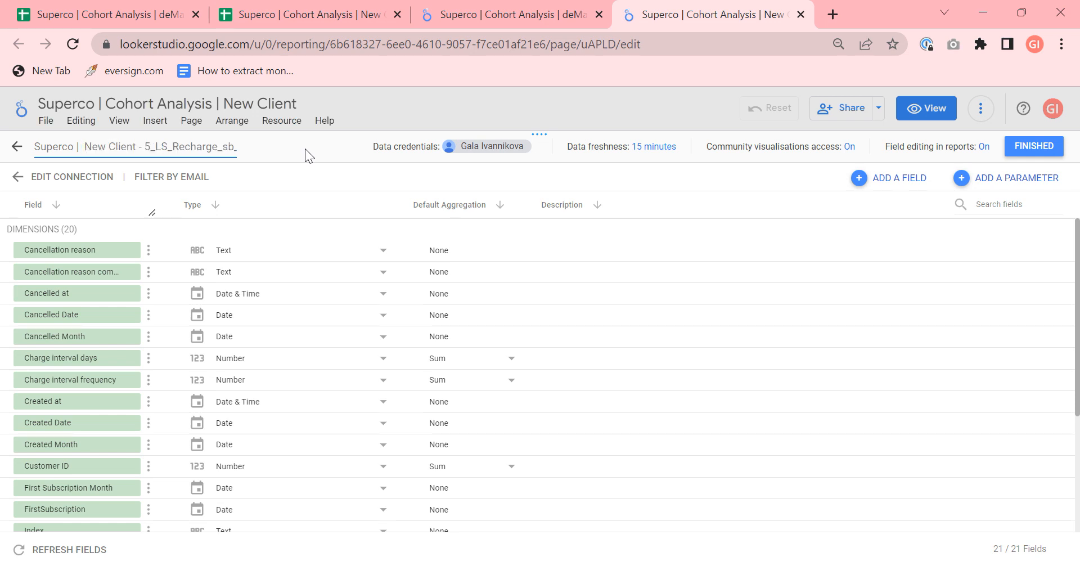
pyautogui.press('BackSpace')
pyautogui.press('Right')
pyautogui.press('Right')
pyautogui.press('Right')
pyautogui.press('Right')
pyautogui.press('Right')
pyautogui.press('Right')
pyautogui.press('Right')
pyautogui.press('Right')
pyautogui.press('Right')
pyautogui.press('Right')
pyautogui.press('Right')
pyautogui.press('Right')
pyautogui.press('BackSpace')
pyautogui.press('BackSpace')
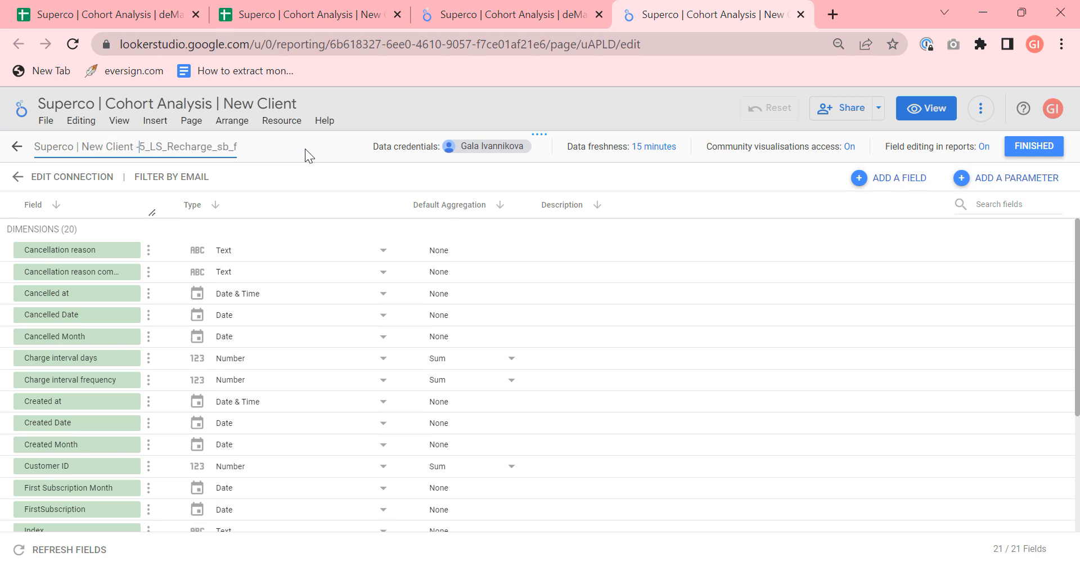
pyautogui.write('|')
pyautogui.press('Return')
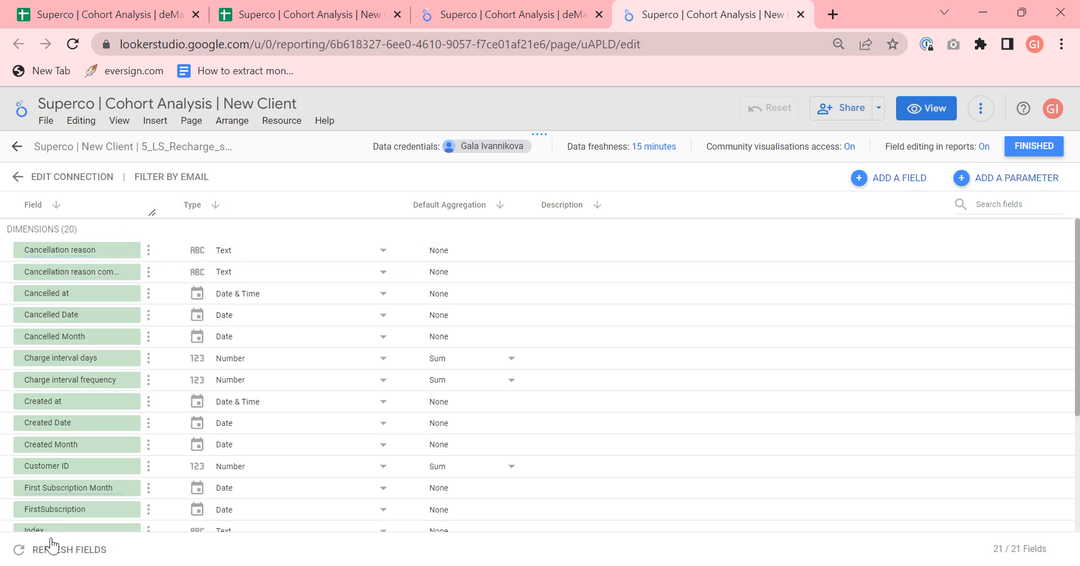
pyautogui.scroll(-3, 83, 418)
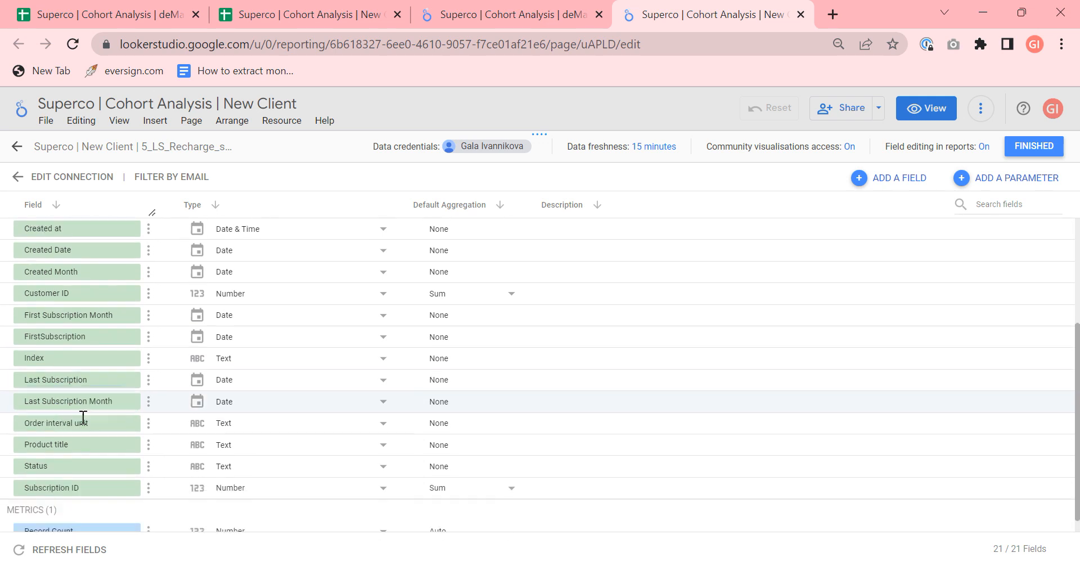
pyautogui.scroll(3, 76, 410)
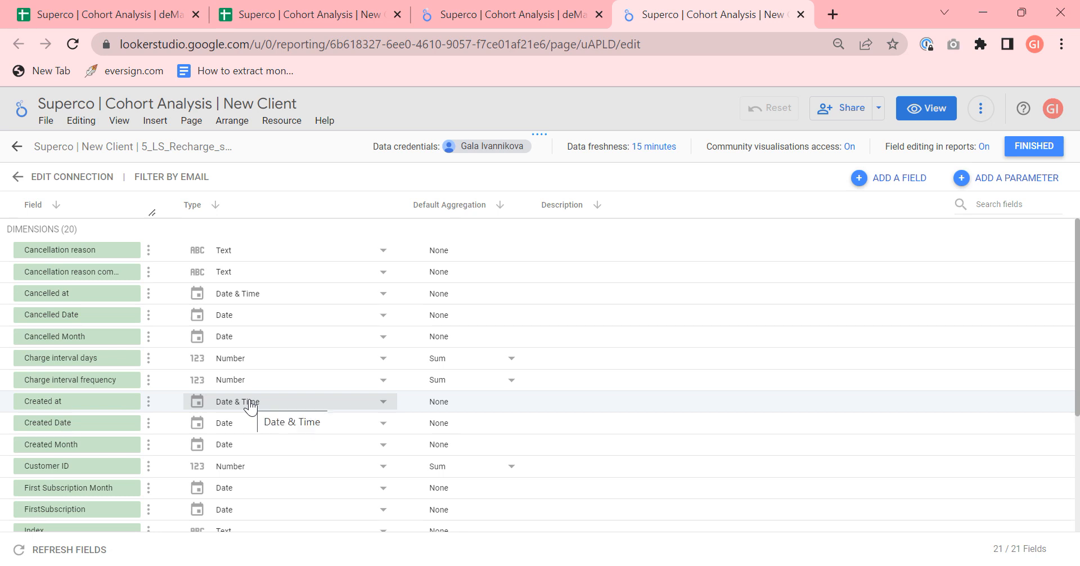
# - Rename the FirstSubscription field as First Subscription and finish editing the data source
pyautogui.scroll(-2, 282, 429)
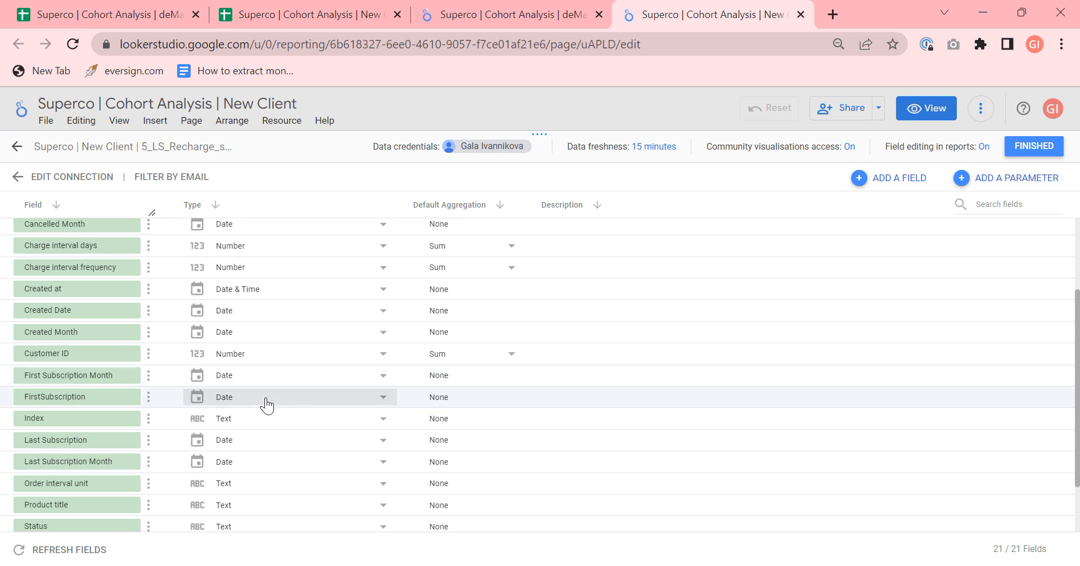
pyautogui.click(40, 397)
pyautogui.press('Return')
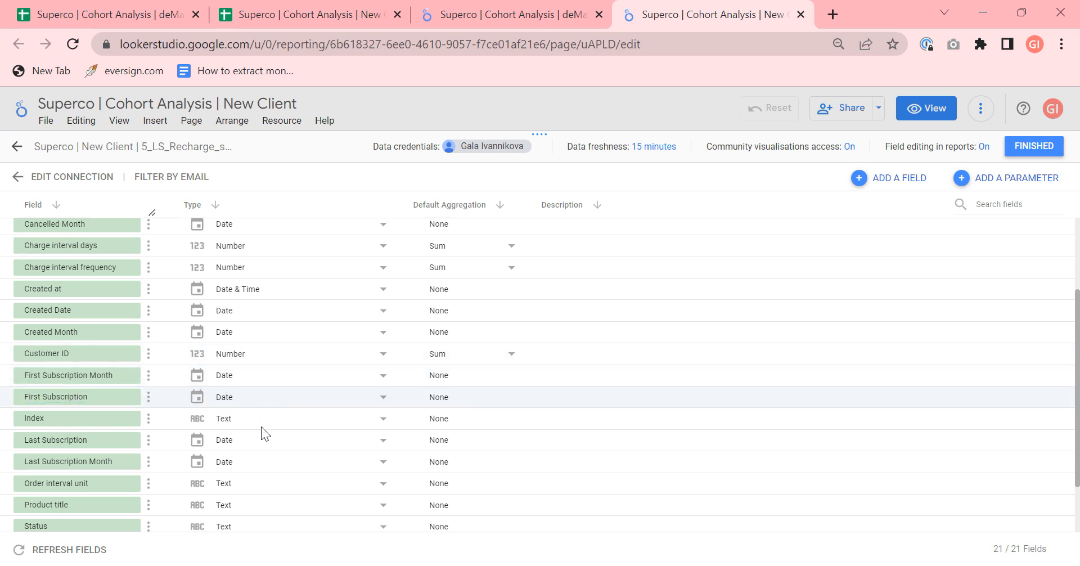
pyautogui.scroll(-1, 259, 422)
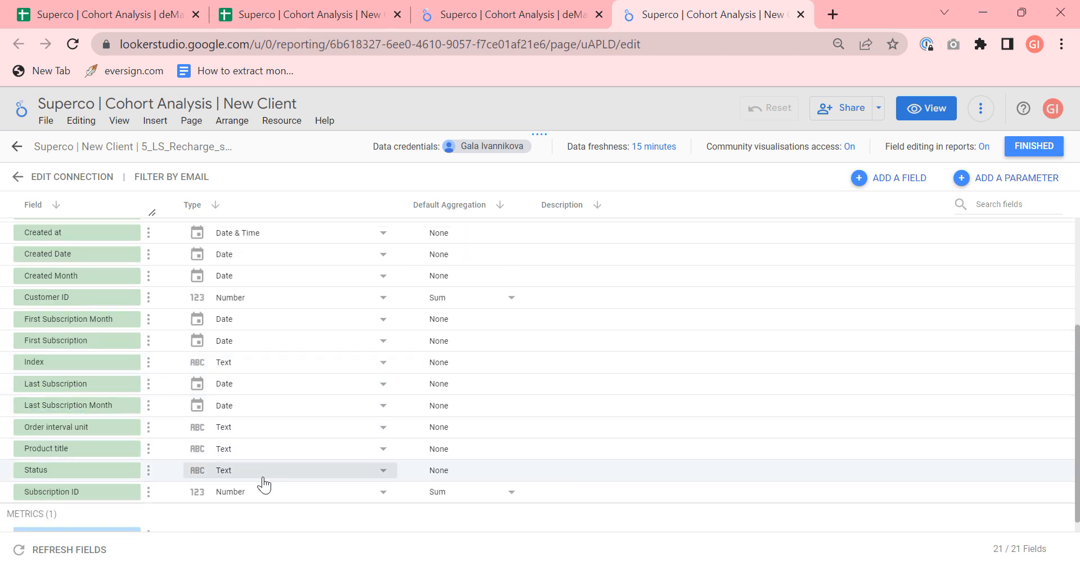
pyautogui.click(1034, 146)
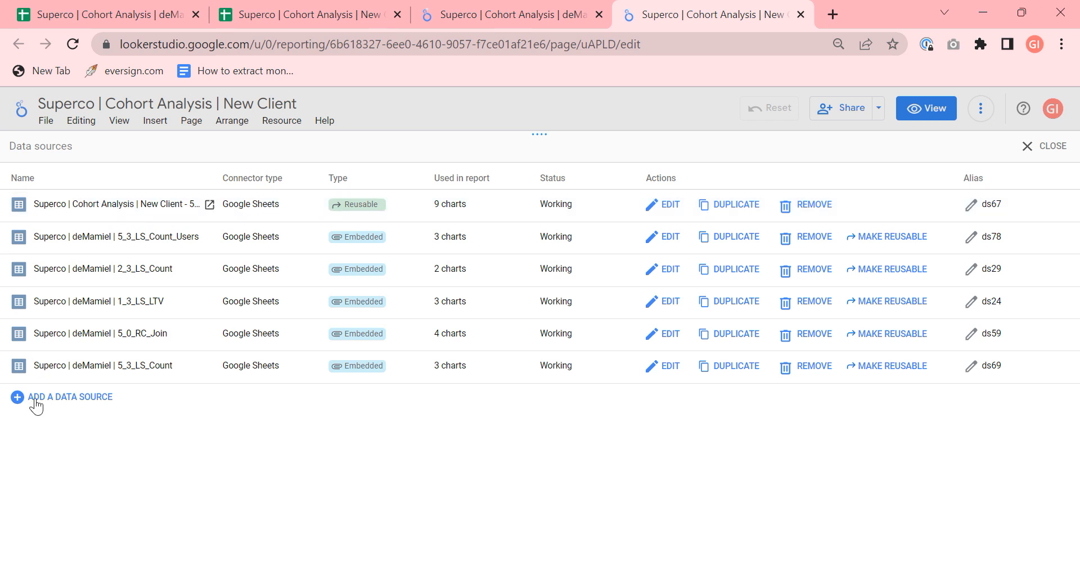
# - Start adding a Google Sheets data source from the Superco | Cohort Analysis | New Client spreadsheet
pyautogui.click(68, 397)
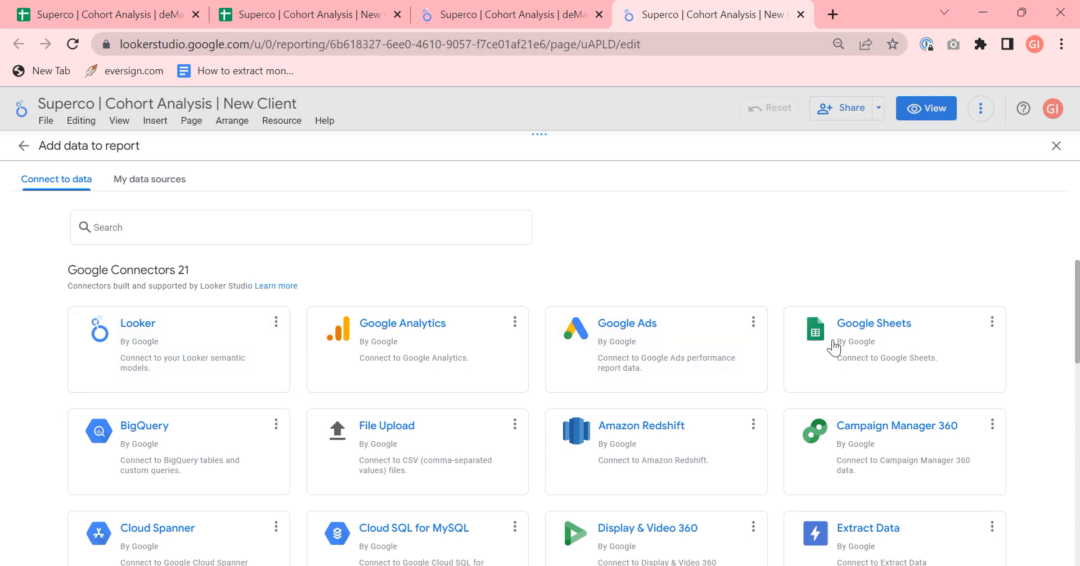
pyautogui.click(889, 346)
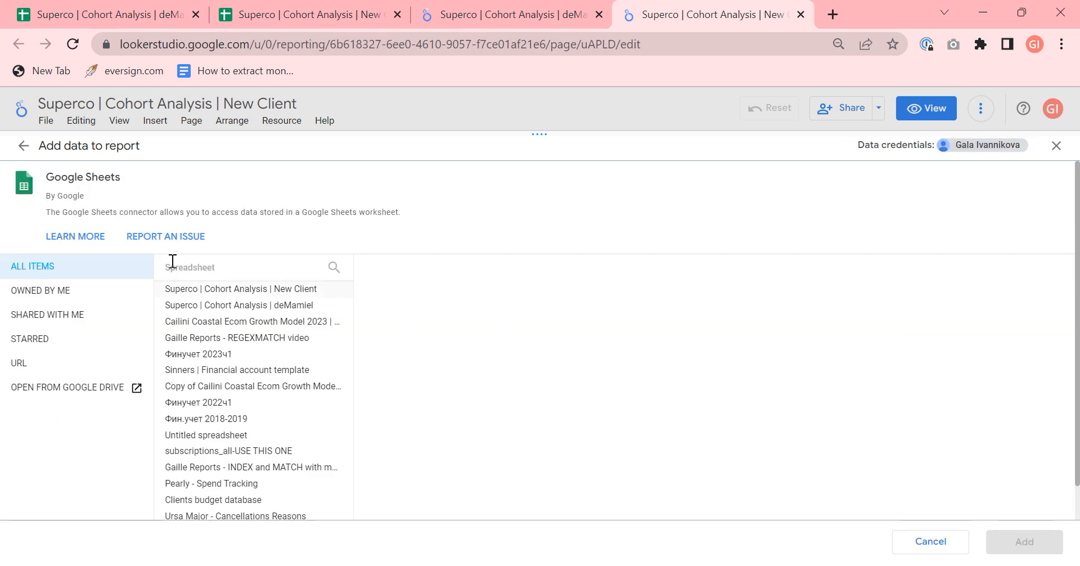
pyautogui.click(270, 292)
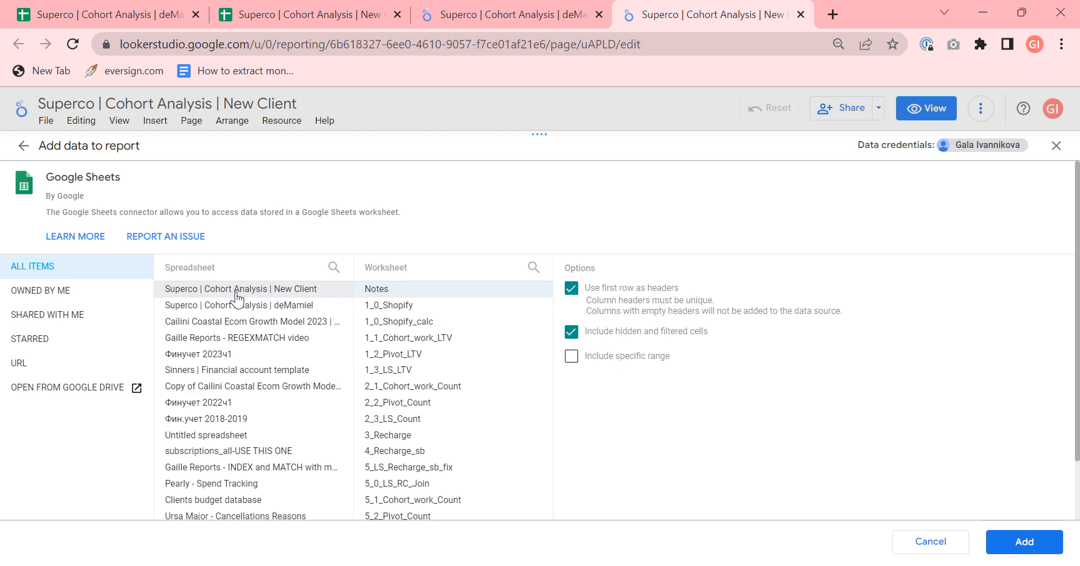
# - Switch to the New Client spreadsheet in Google Sheets, check its sheet list for the first LS sheet, and return to the Looker Studio report
pyautogui.click(296, 12)
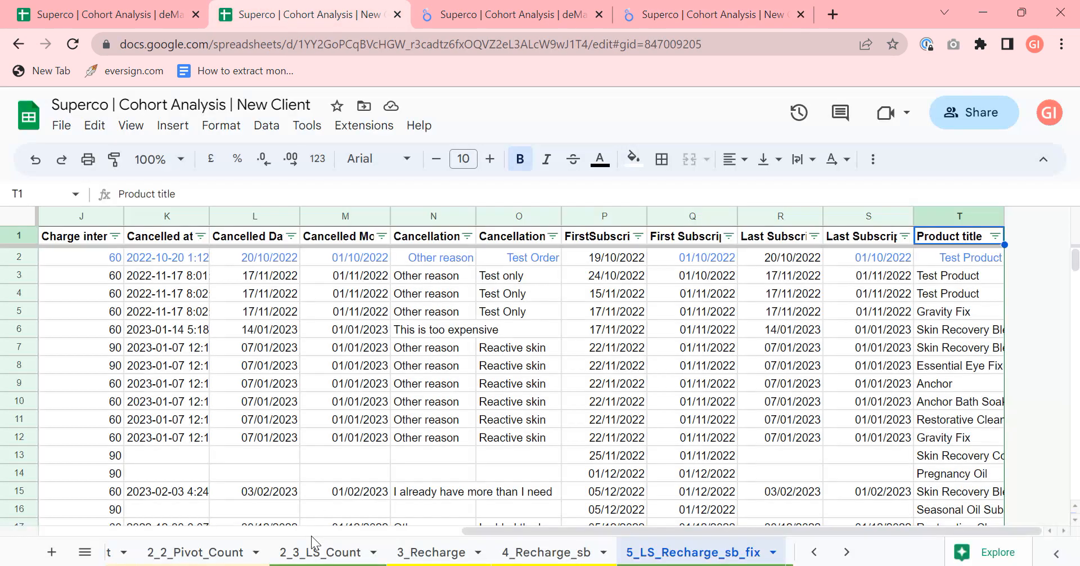
pyautogui.scroll(5, 139, 536)
pyautogui.click(85, 552)
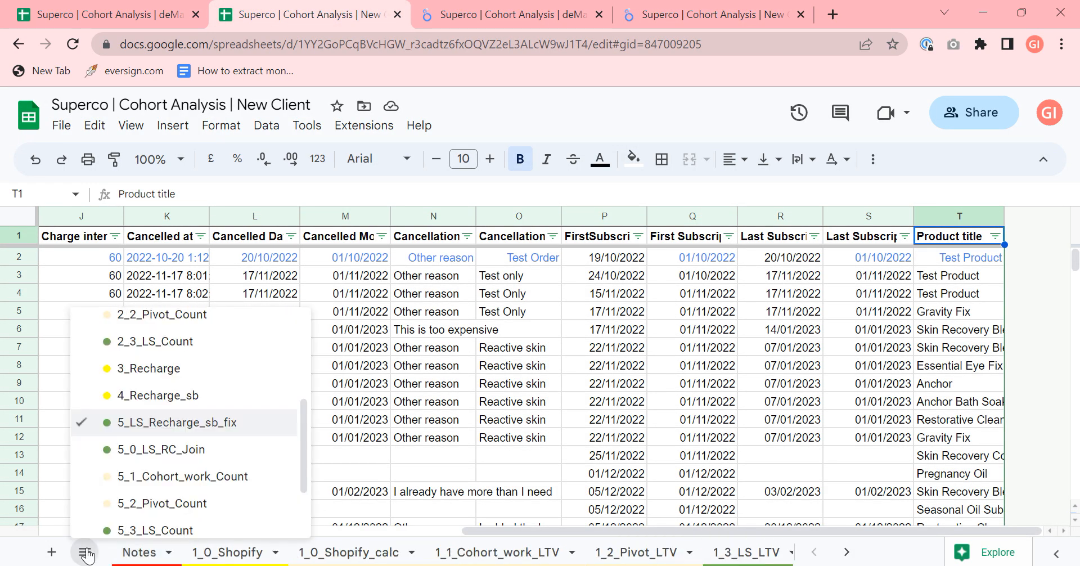
pyautogui.scroll(5, 182, 363)
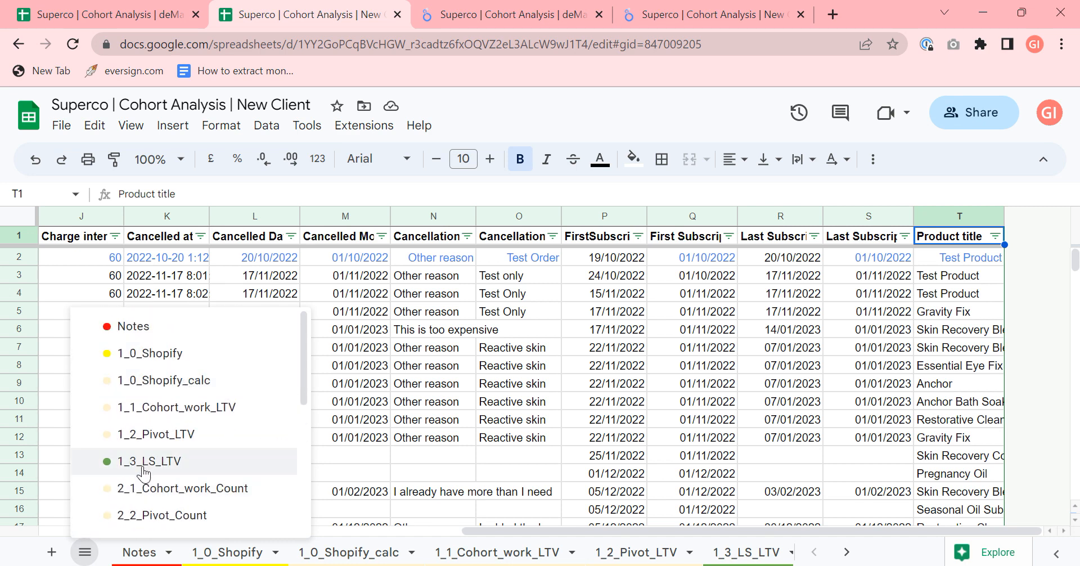
pyautogui.click(754, 9)
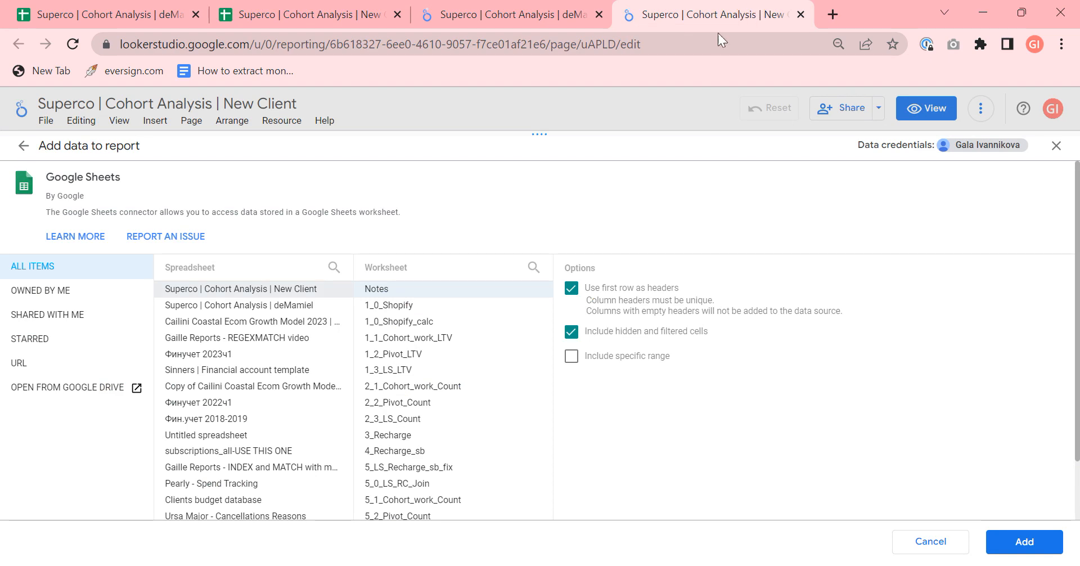
pyautogui.click(326, 15)
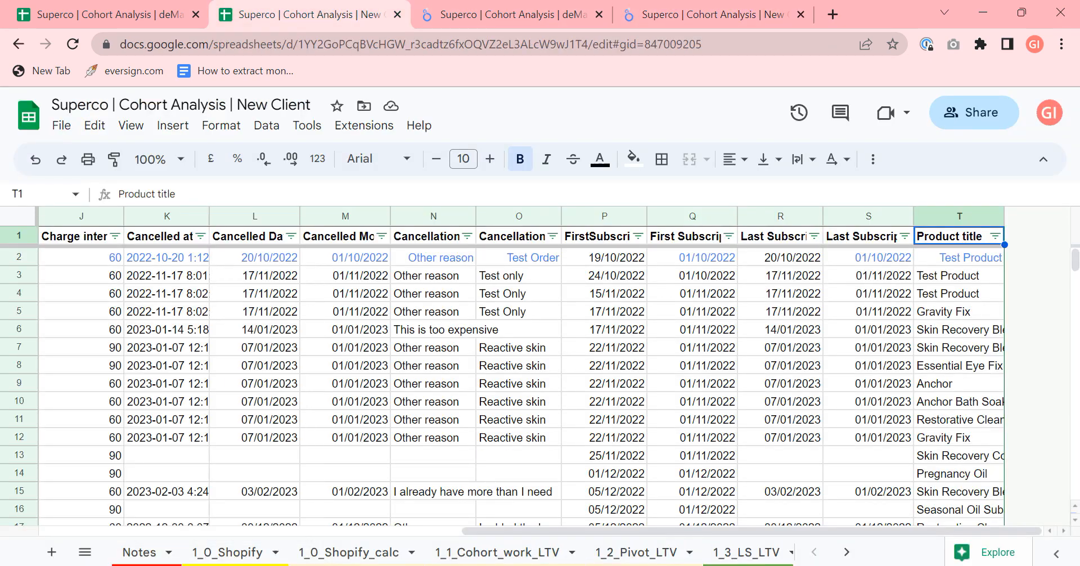
pyautogui.click(80, 550)
pyautogui.scroll(3, 131, 353)
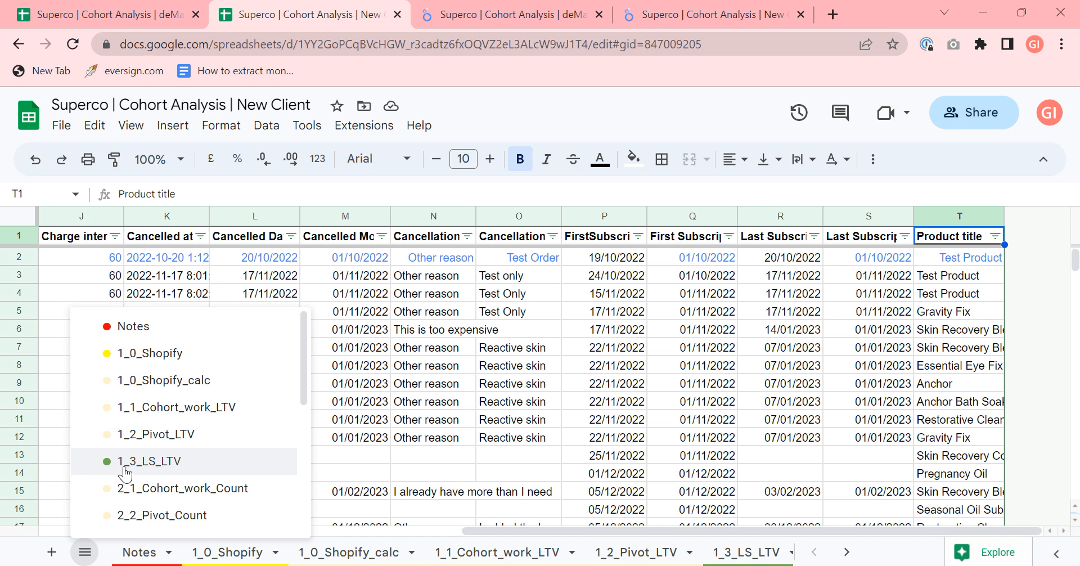
pyautogui.click(725, 14)
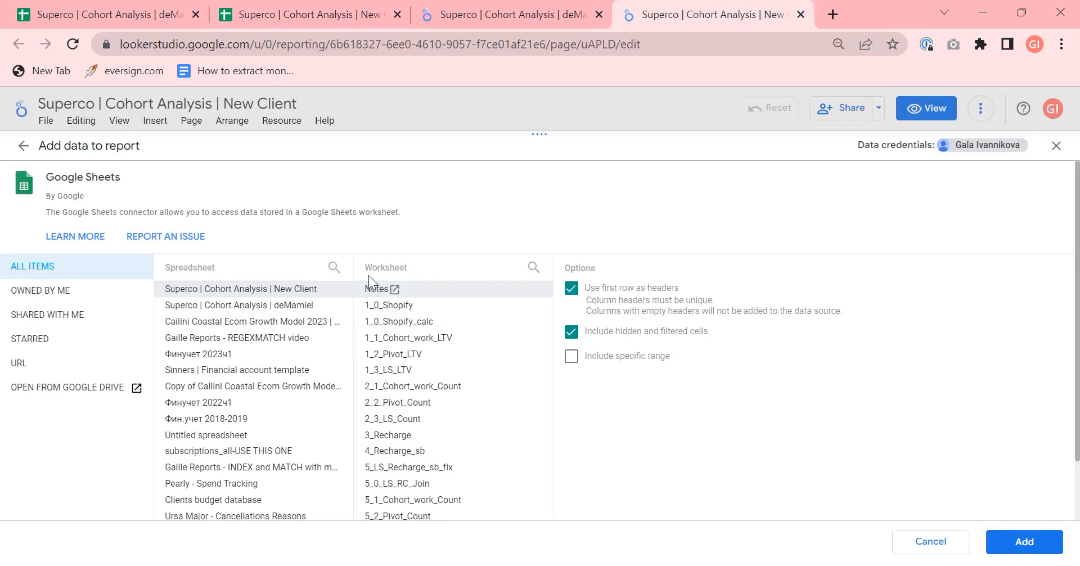
# - Add the New Client spreadsheet's 1_3_LS_LTV worksheet to the report as a data source
pyautogui.click(371, 373)
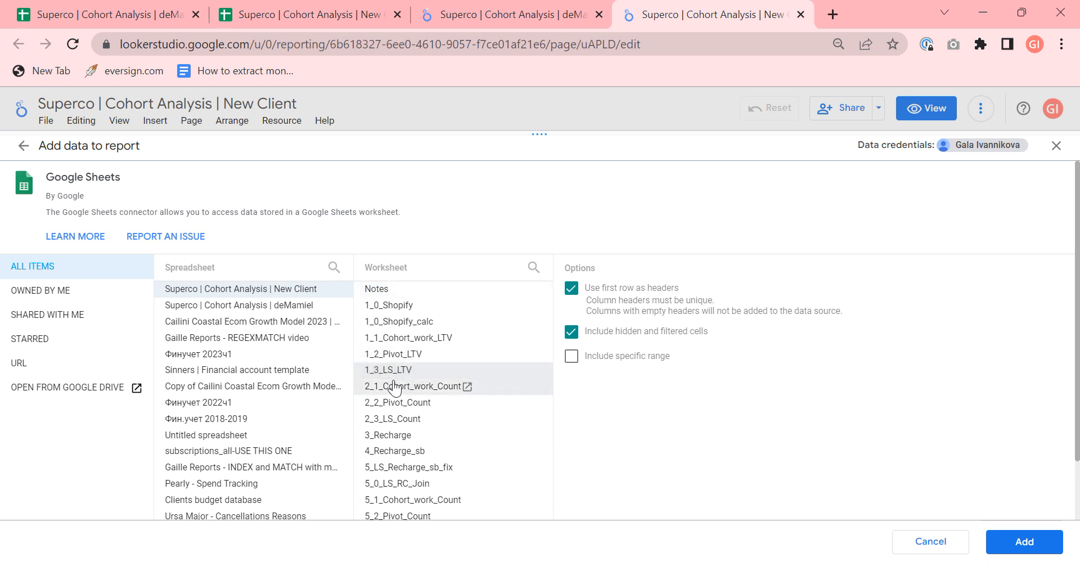
pyautogui.click(1052, 544)
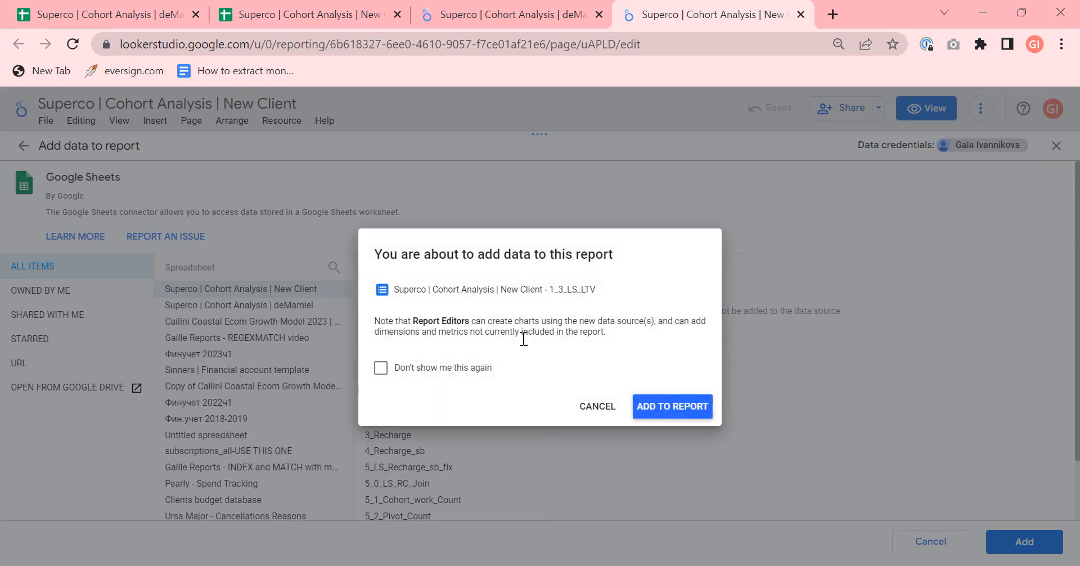
pyautogui.click(687, 418)
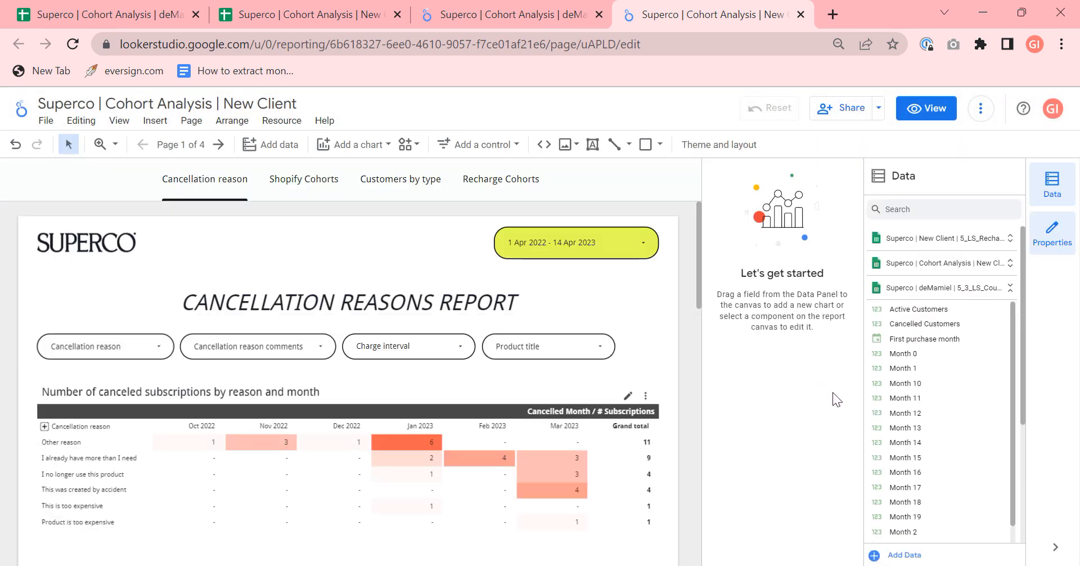
# - Open the newly added embedded New Client data source for editing and rename it as Superco | New Client | 1_3_LS_LTV
pyautogui.click(282, 121)
pyautogui.click(287, 147)
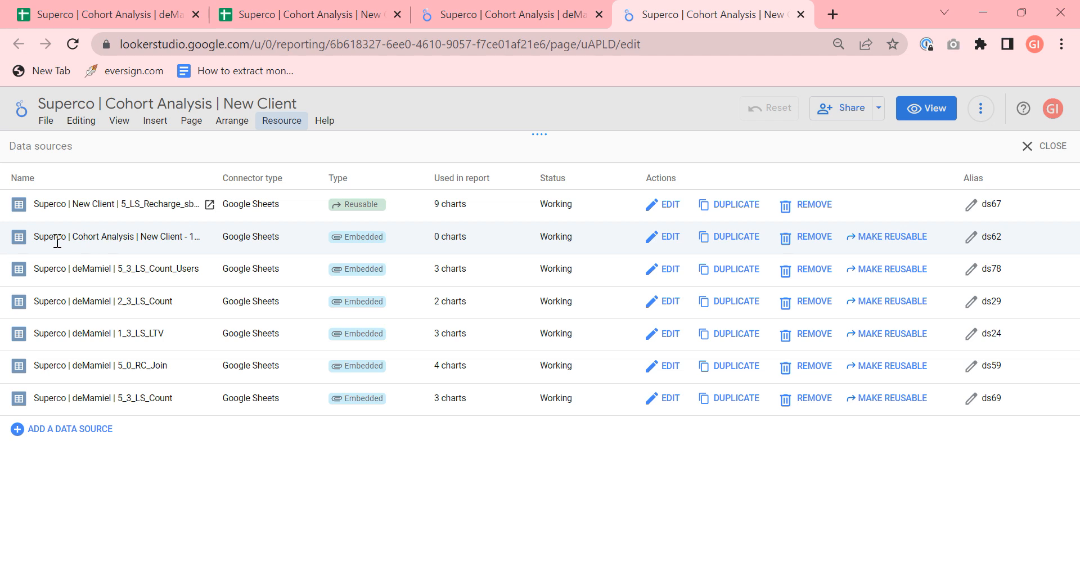
pyautogui.moveTo(39, 236); pyautogui.dragTo(194, 236)
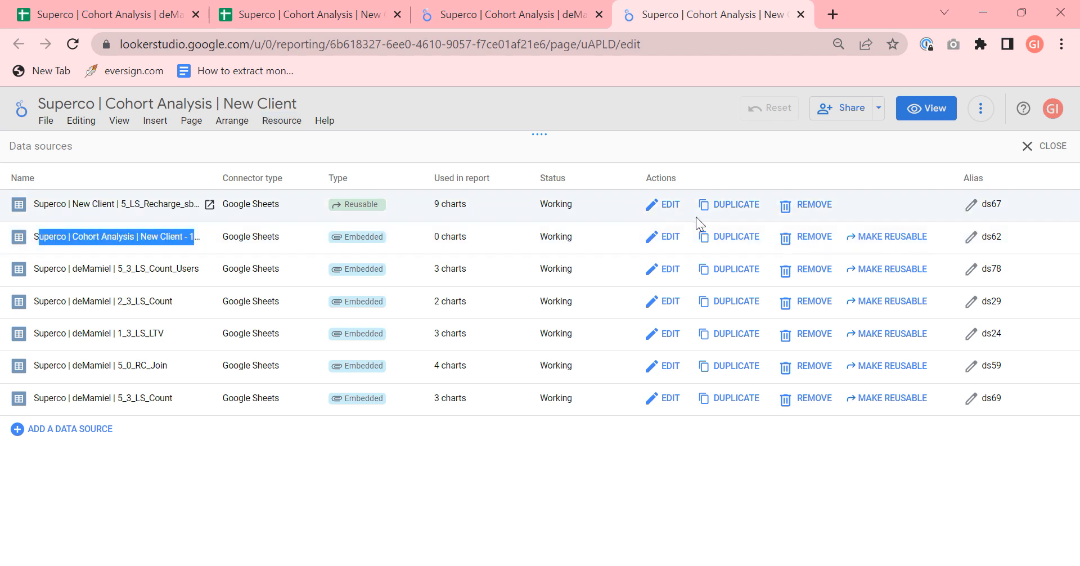
pyautogui.click(665, 236)
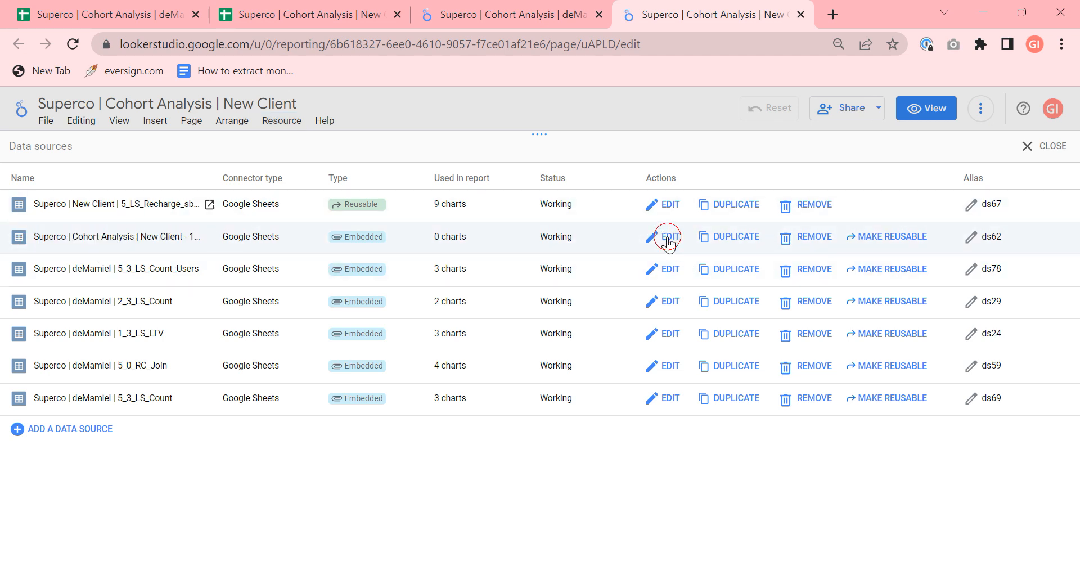
pyautogui.click(88, 144)
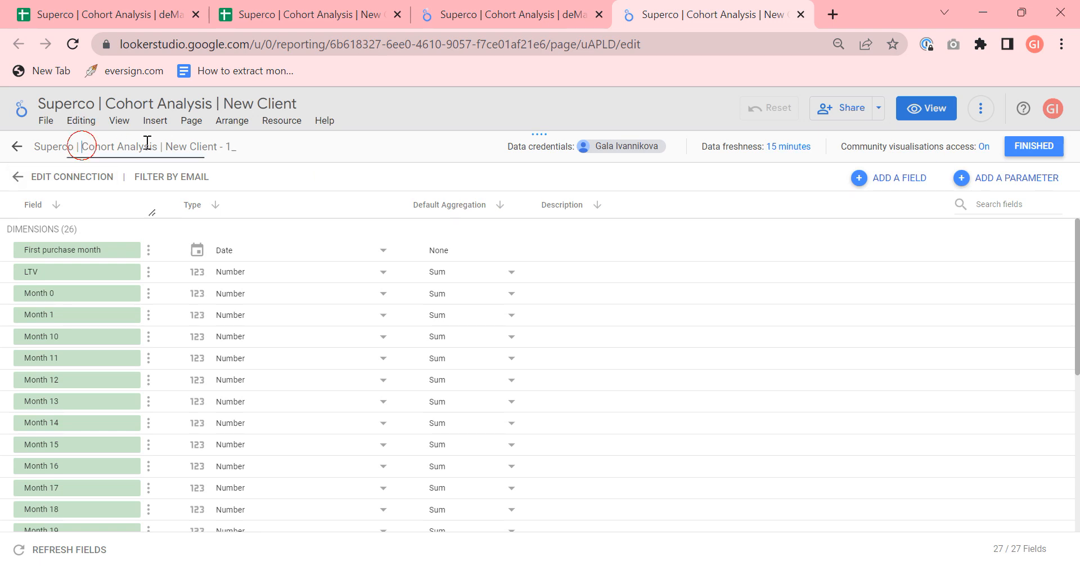
pyautogui.moveTo(85, 145); pyautogui.dragTo(163, 144)
pyautogui.press('BackSpace')
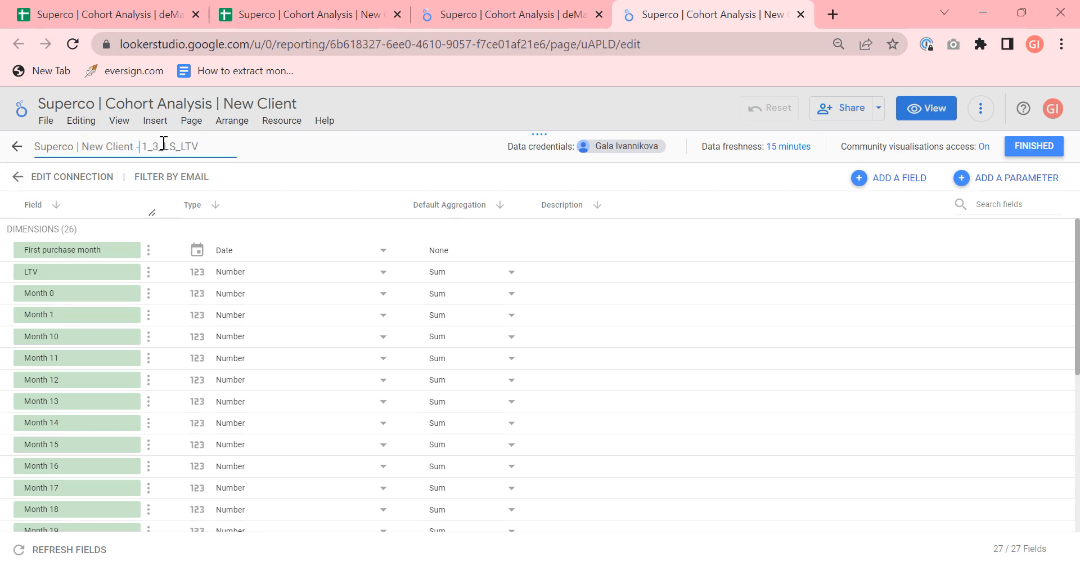
pyautogui.press('BackSpace')
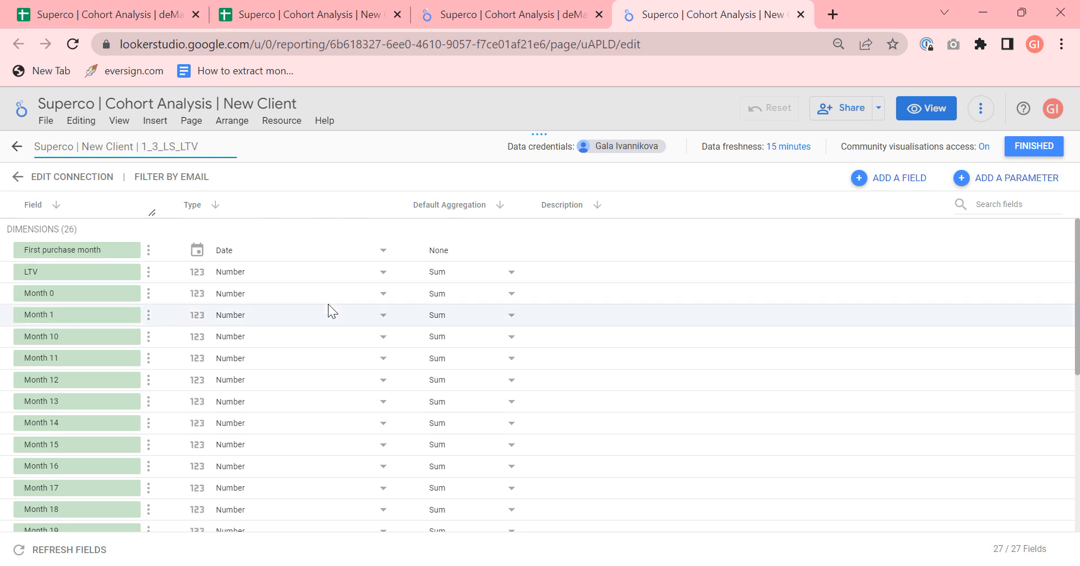
# - Set the LTV field's type to the currency GBP - British Pound Sterling (£)
pyautogui.click(254, 272)
pyautogui.click(349, 202)
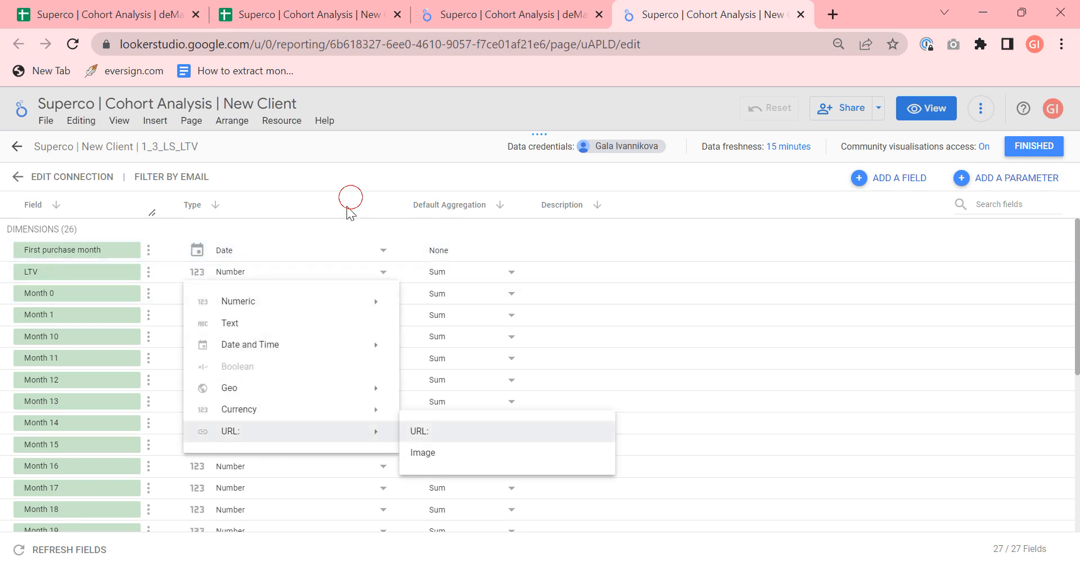
pyautogui.click(245, 272)
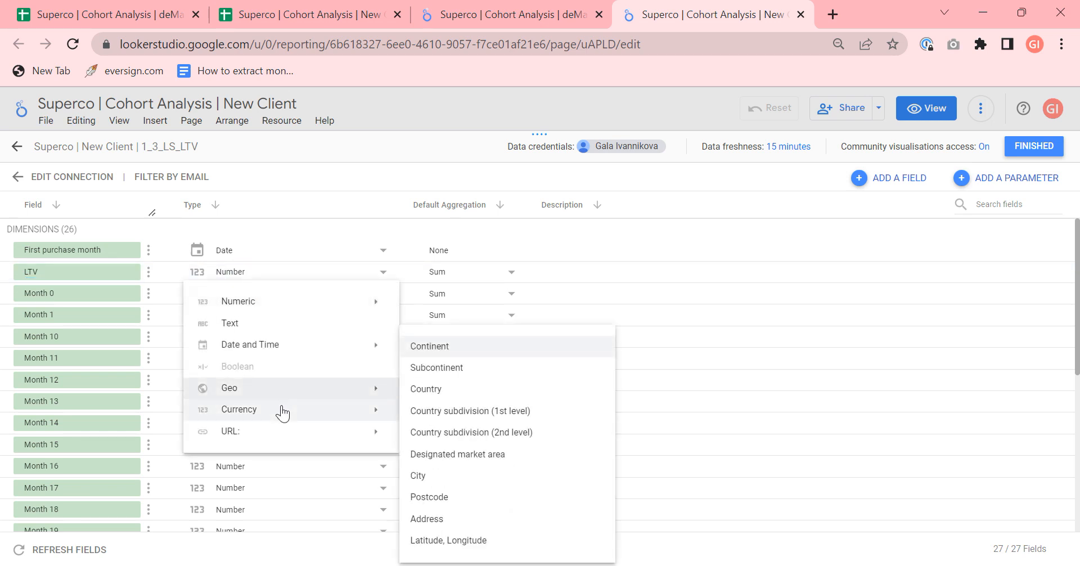
pyautogui.moveTo(325, 411)
pyautogui.scroll(-3, 572, 469)
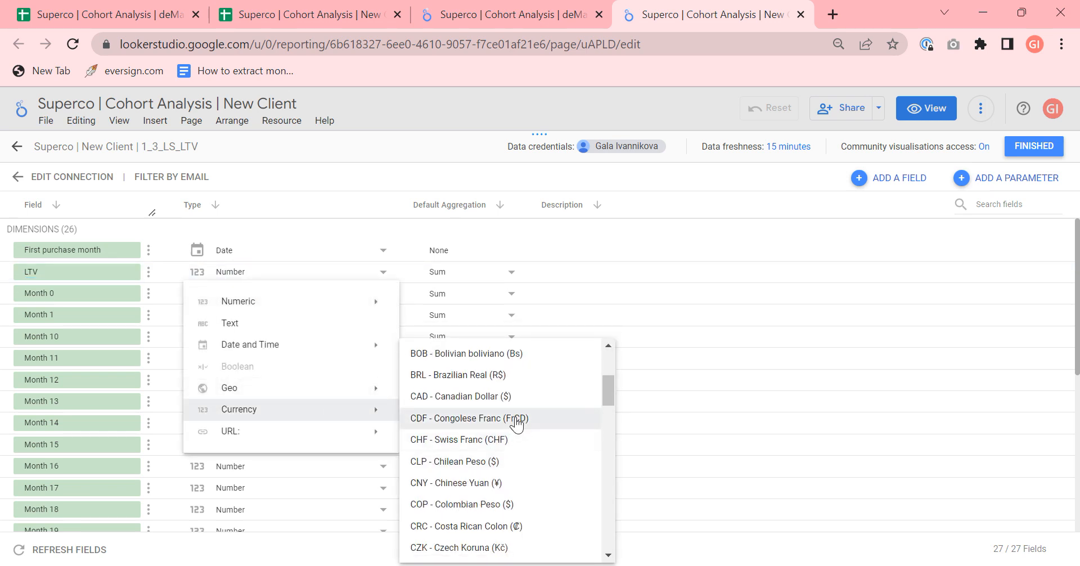
pyautogui.scroll(-2, 531, 532)
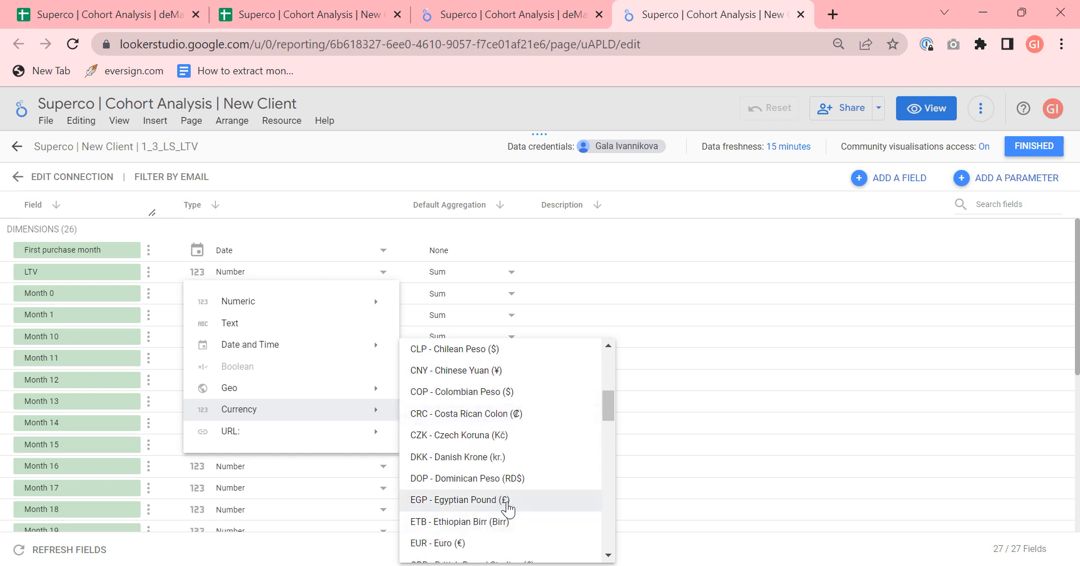
pyautogui.scroll(-1, 507, 501)
pyautogui.click(542, 515)
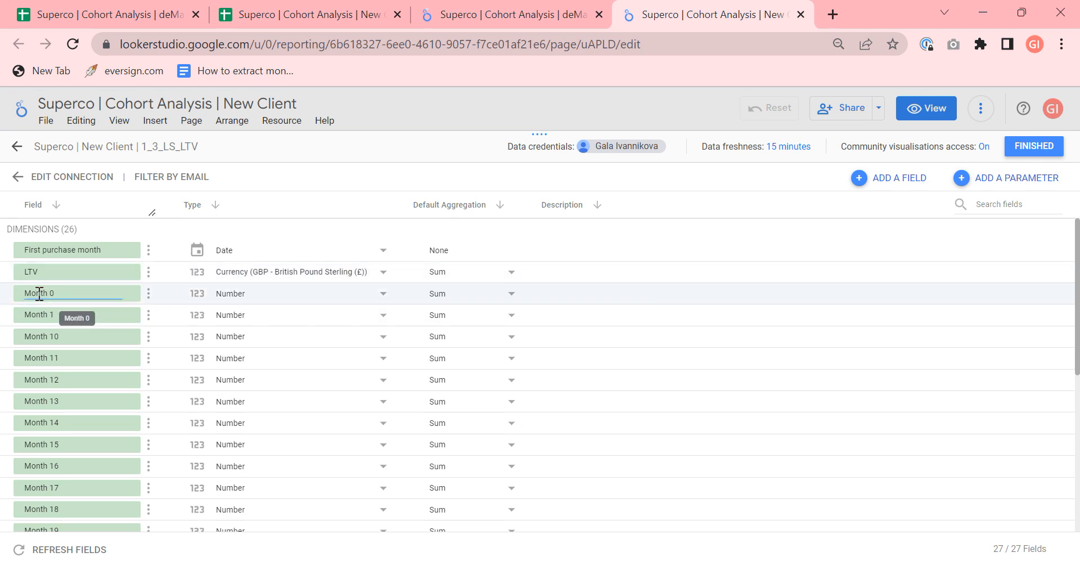
# - Set the type of the Month 0, Month 1 and Month 10 fields to the currency GBP - British Pound Sterling (£)
pyautogui.click(279, 294)
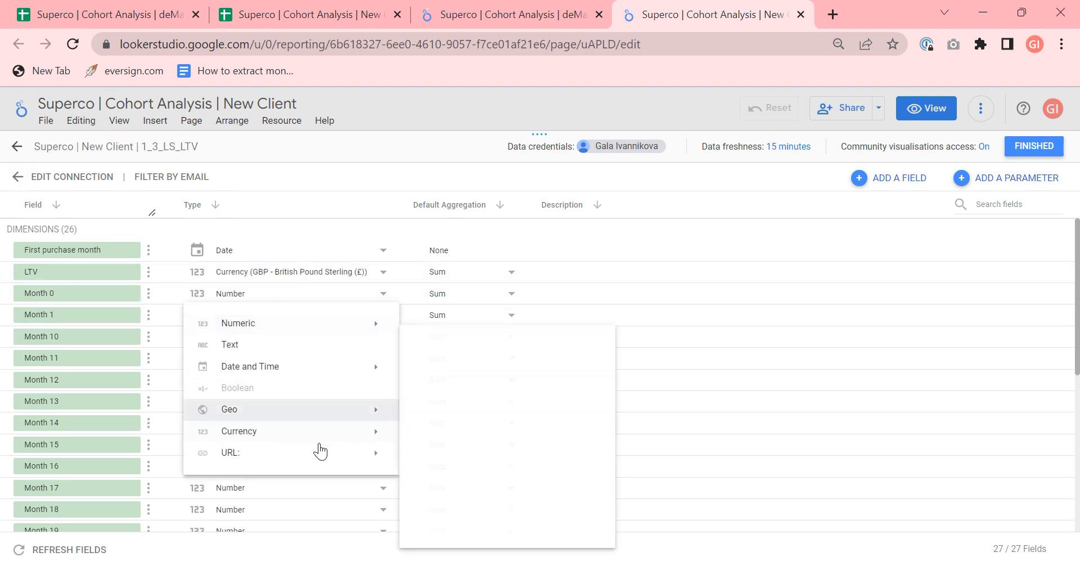
pyautogui.moveTo(242, 431)
pyautogui.click(484, 381)
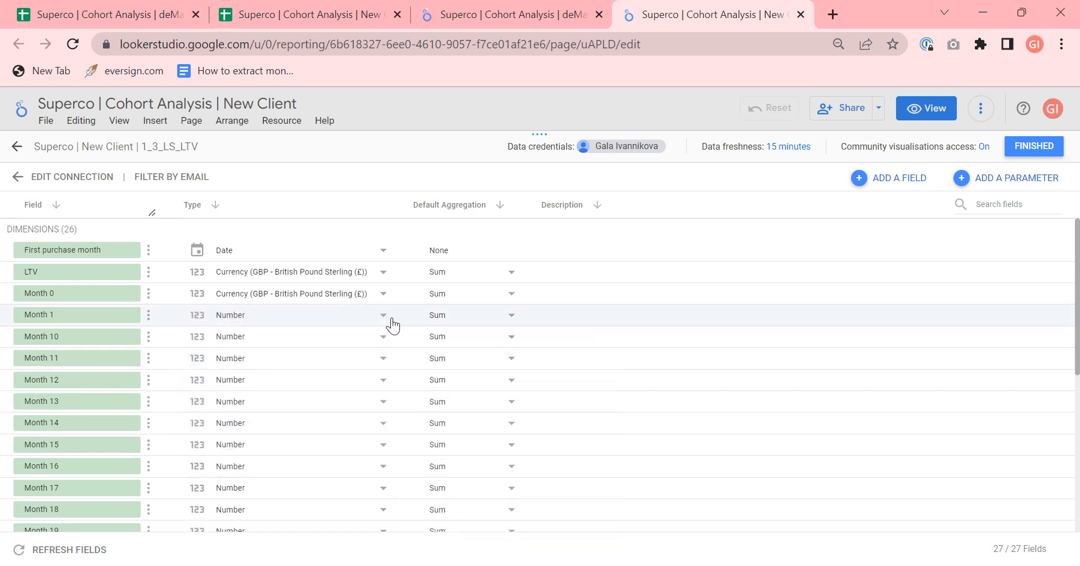
pyautogui.click(386, 316)
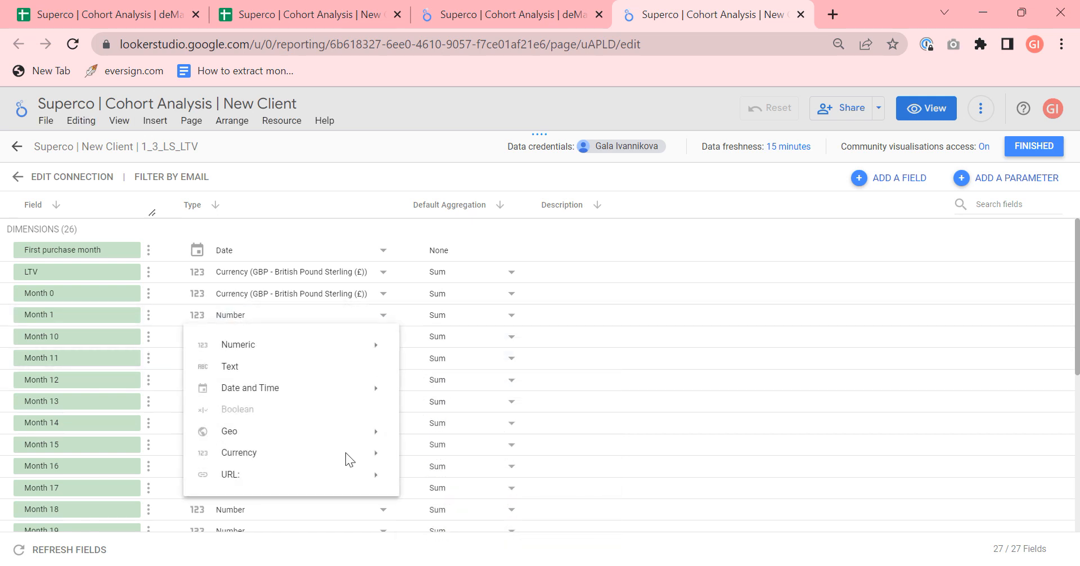
pyautogui.moveTo(346, 452)
pyautogui.click(493, 384)
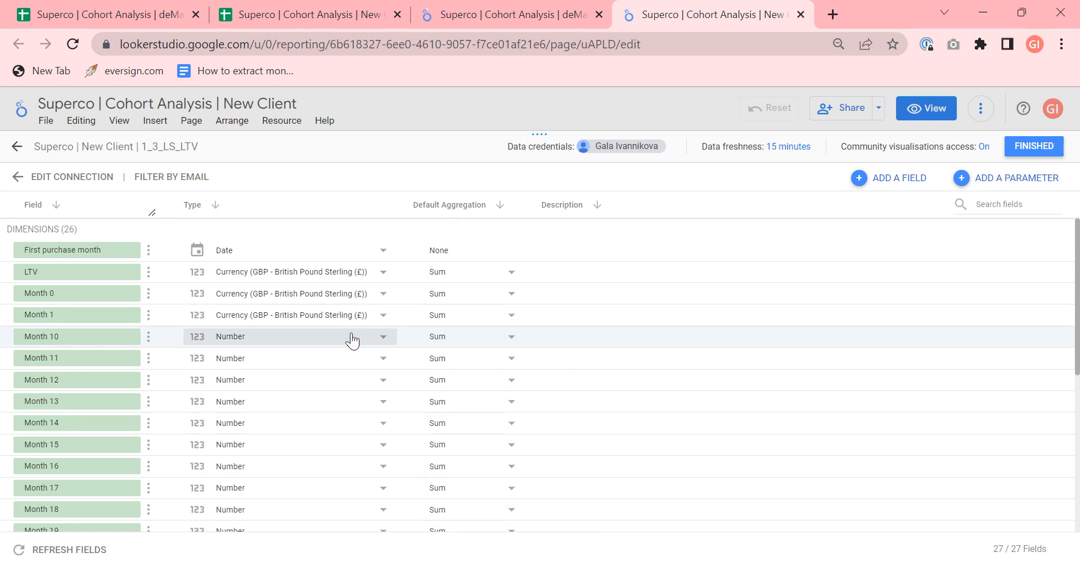
pyautogui.click(353, 337)
pyautogui.moveTo(298, 476)
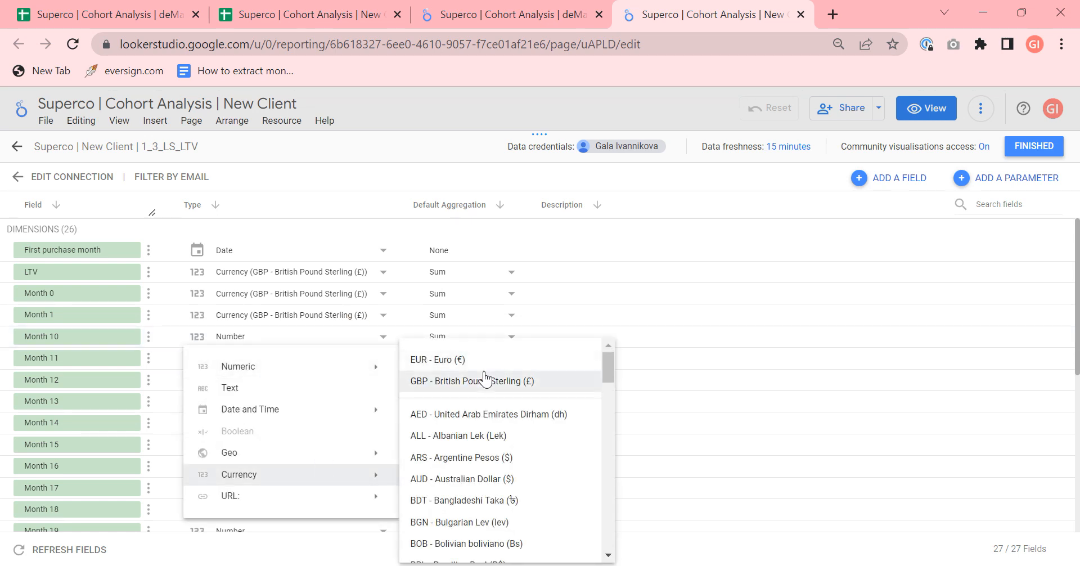
pyautogui.click(485, 381)
# - Set the type of the Month 11, Month 12 and Month 13 fields to the currency GBP - British Pound Sterling (£)
pyautogui.scroll(-2, 371, 354)
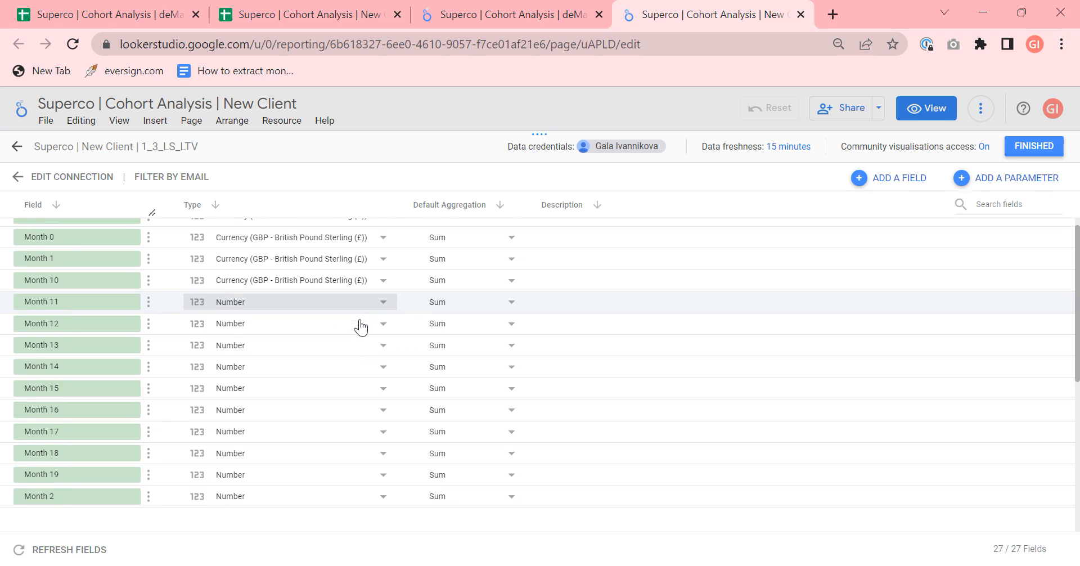
pyautogui.click(383, 306)
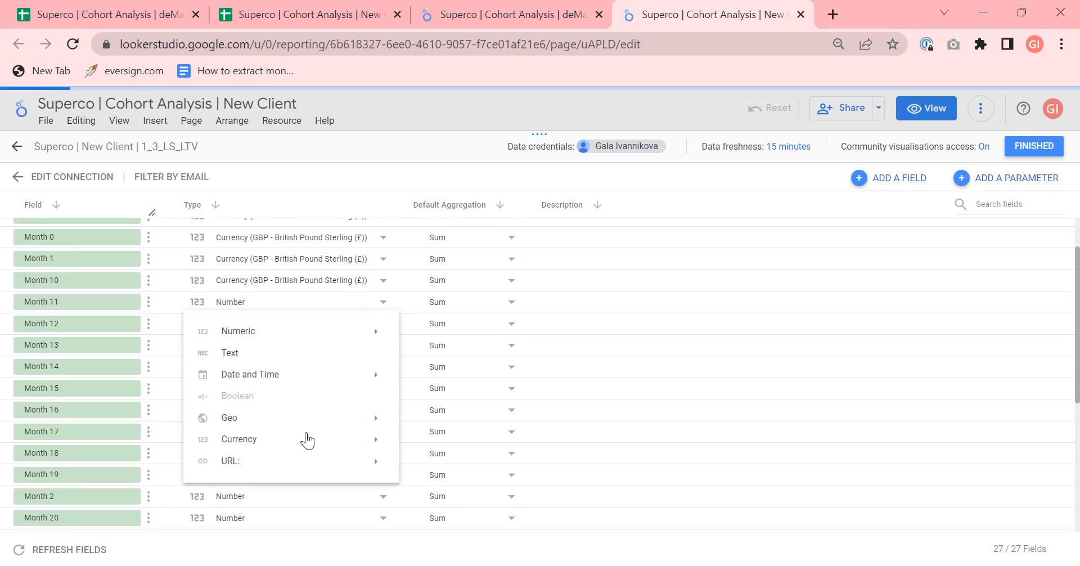
pyautogui.moveTo(307, 440)
pyautogui.click(489, 386)
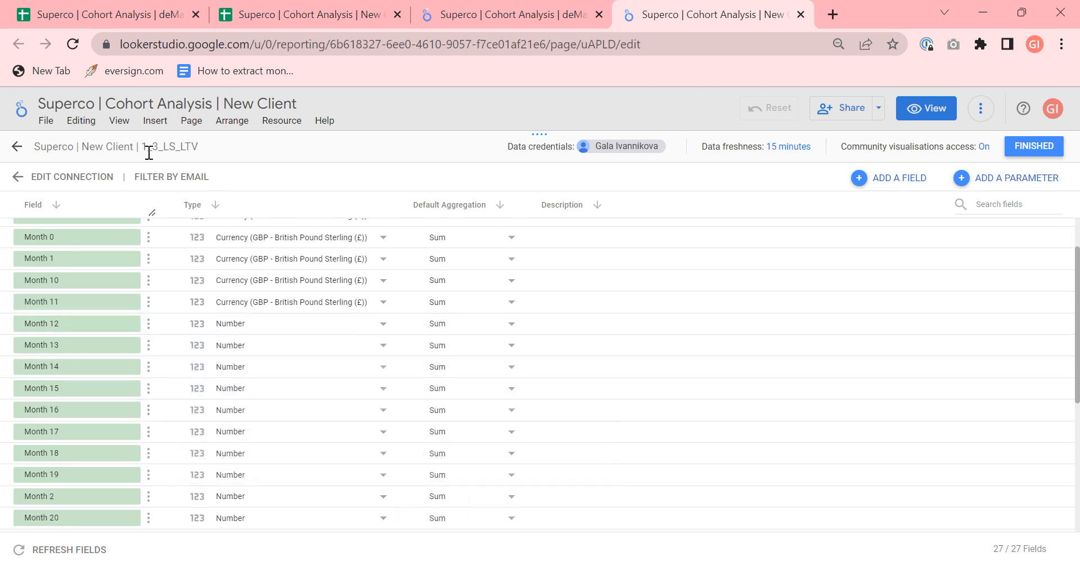
pyautogui.click(380, 330)
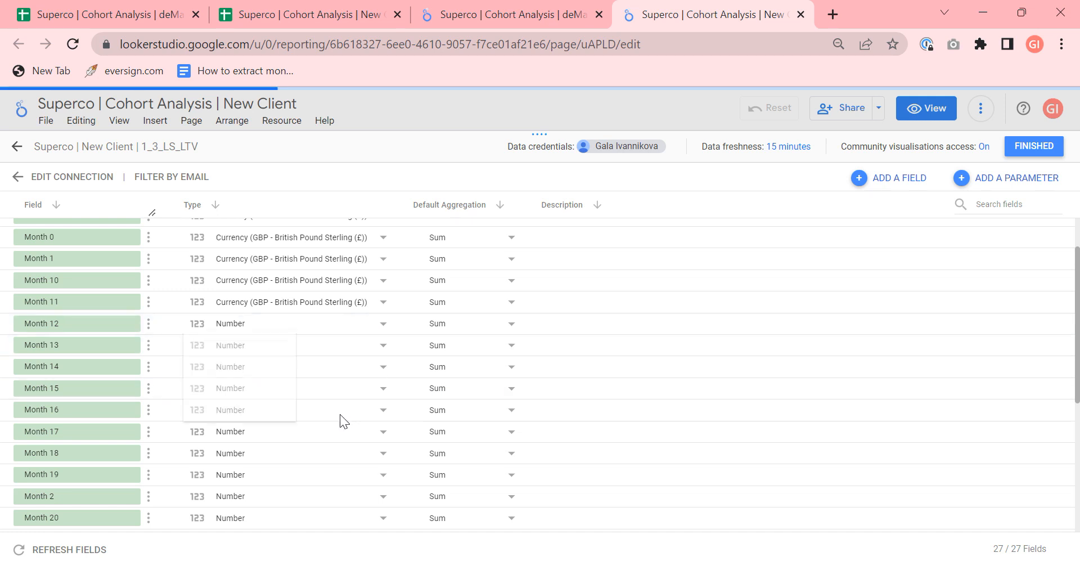
pyautogui.moveTo(301, 465)
pyautogui.click(472, 382)
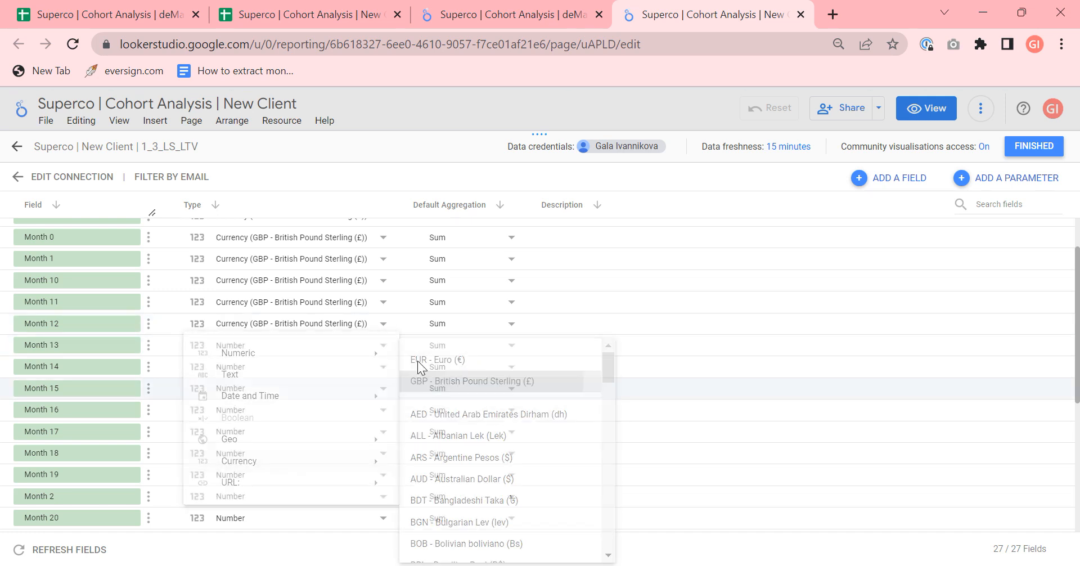
pyautogui.click(380, 345)
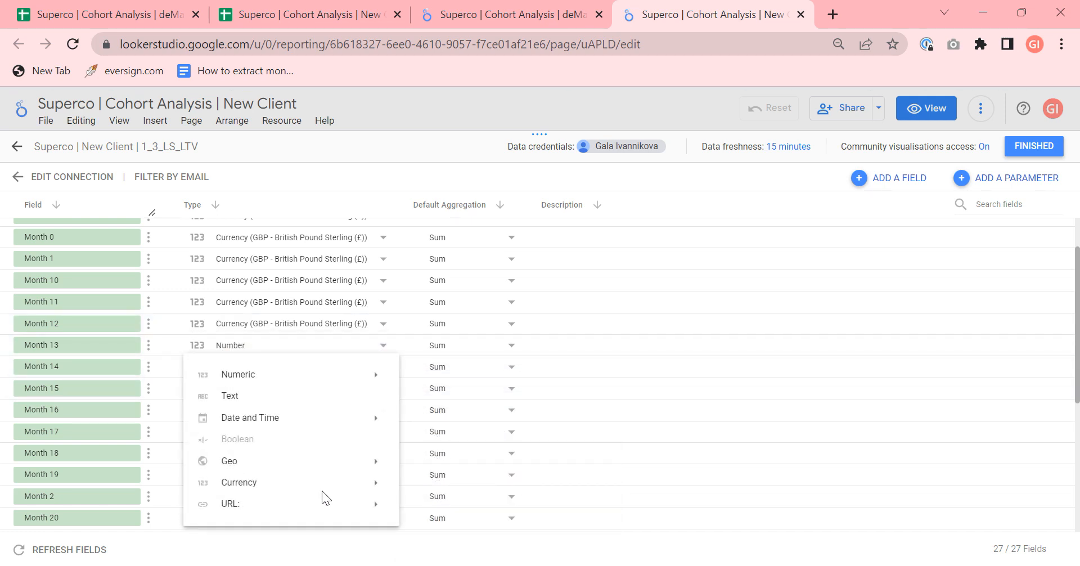
pyautogui.moveTo(322, 485)
pyautogui.click(474, 381)
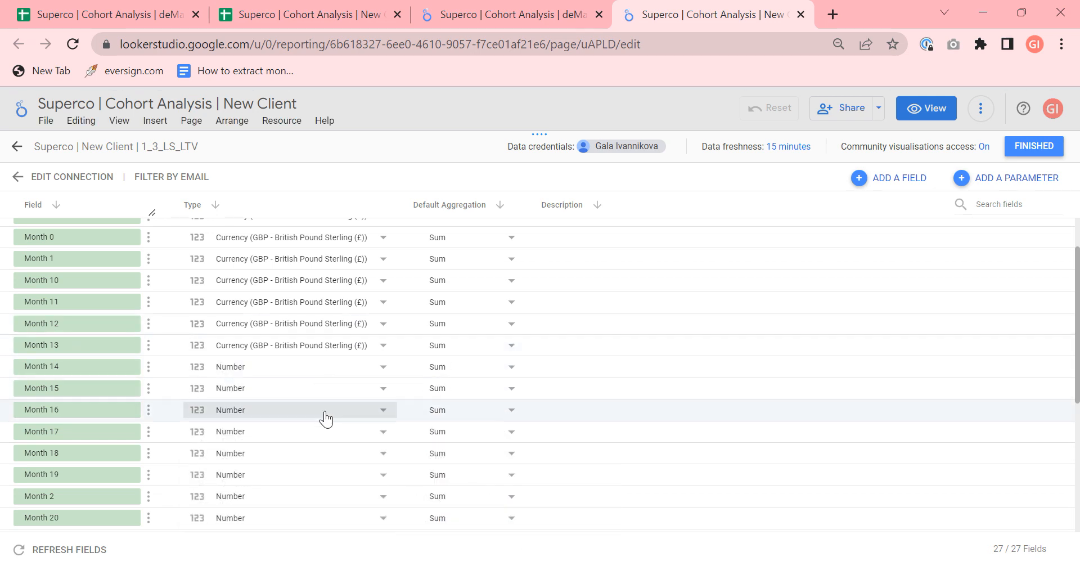
# - Set the Revenue field's type to the currency GBP - British Pound Sterling (£)
pyautogui.scroll(-5, 323, 421)
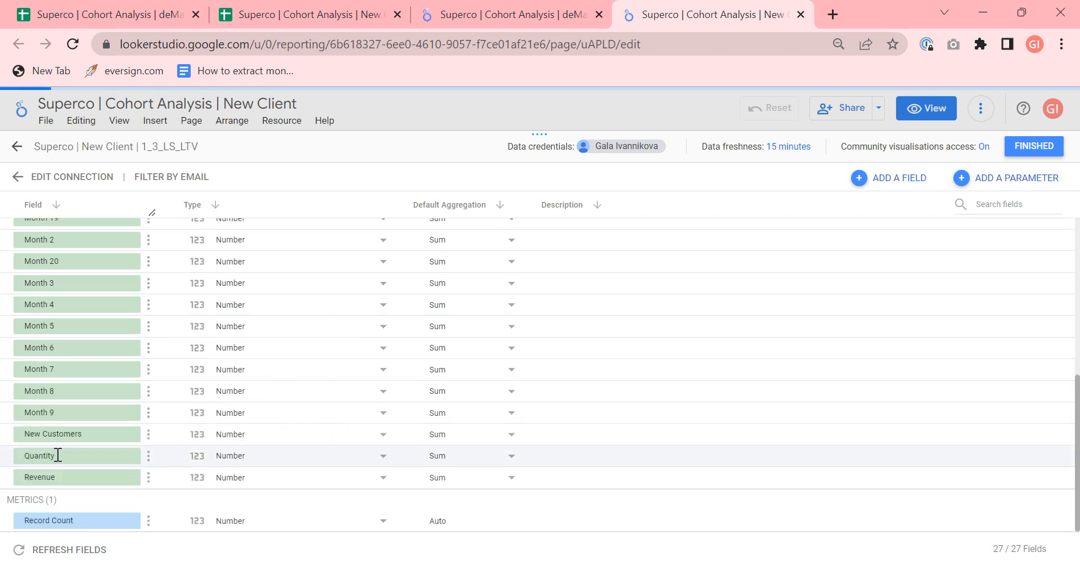
pyautogui.click(251, 483)
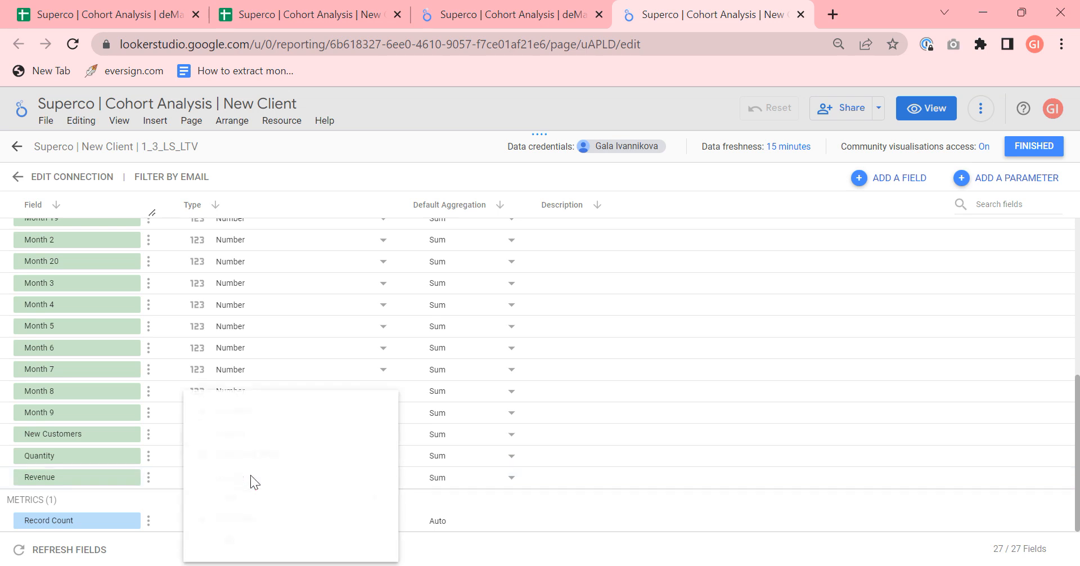
pyautogui.moveTo(276, 520)
pyautogui.click(457, 382)
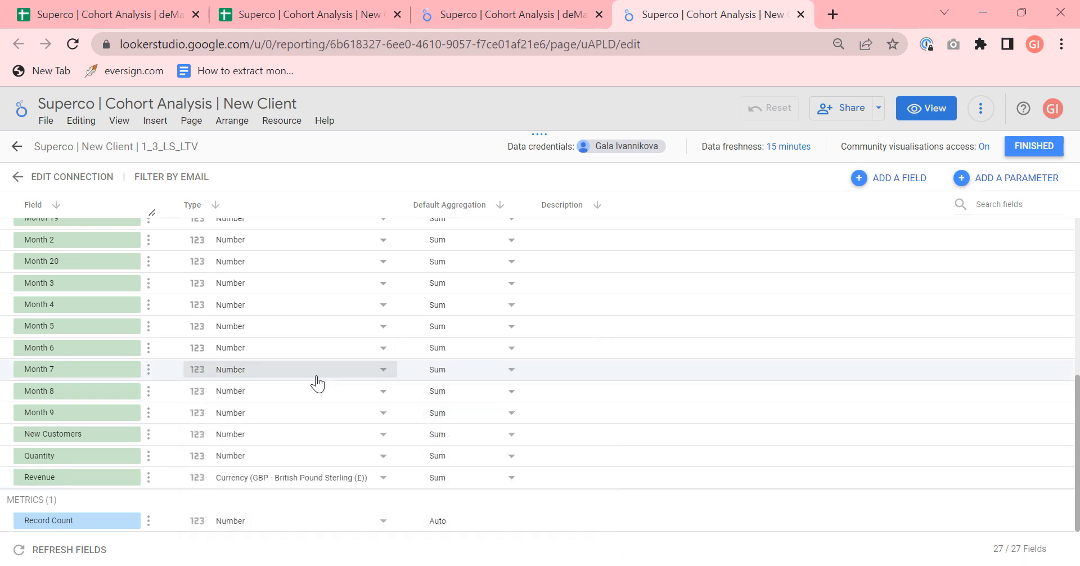
# - Change the Month 9, Month 8 and Month 7 fields to the currency GBP - British Pound Sterling (£) and finish editing the data source
pyautogui.click(328, 420)
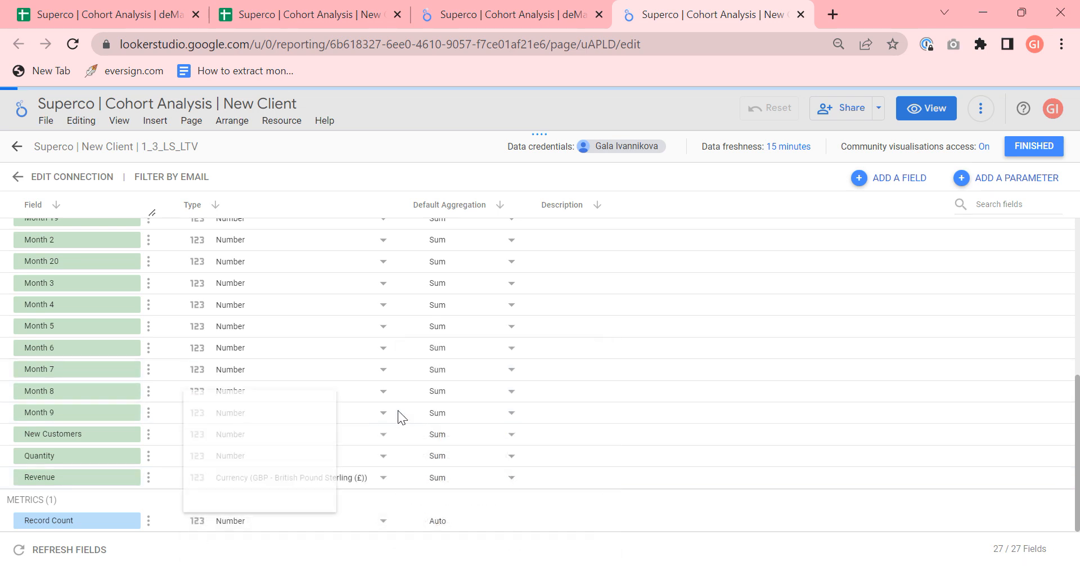
pyautogui.moveTo(328, 518)
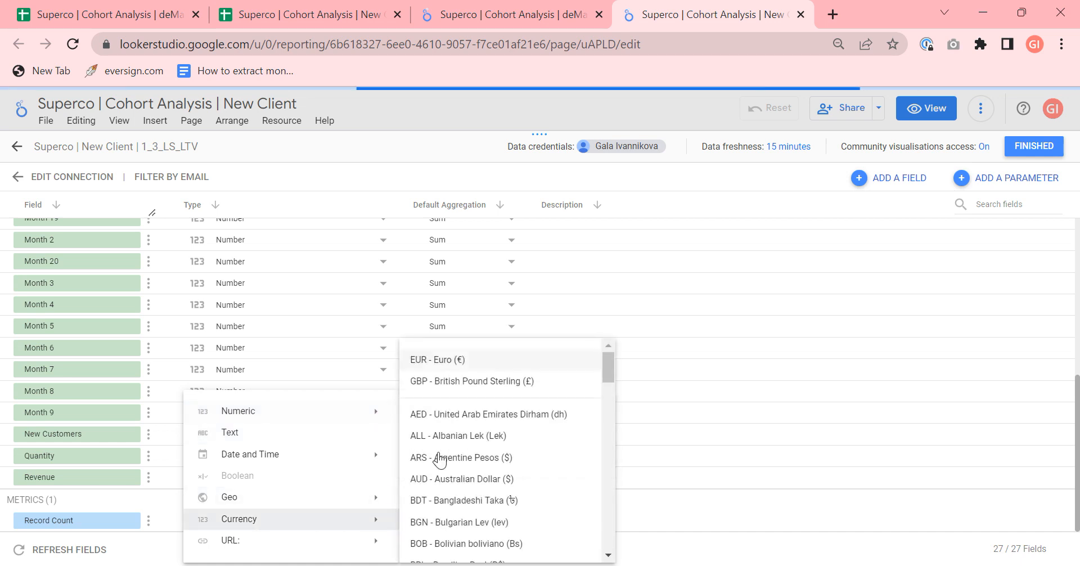
pyautogui.click(478, 381)
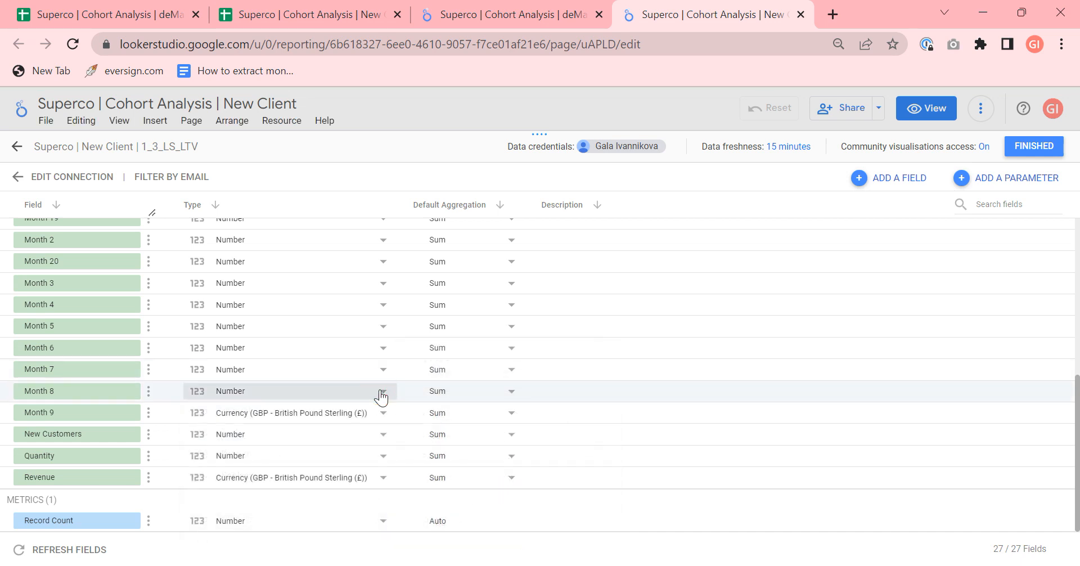
pyautogui.click(382, 393)
pyautogui.moveTo(343, 519)
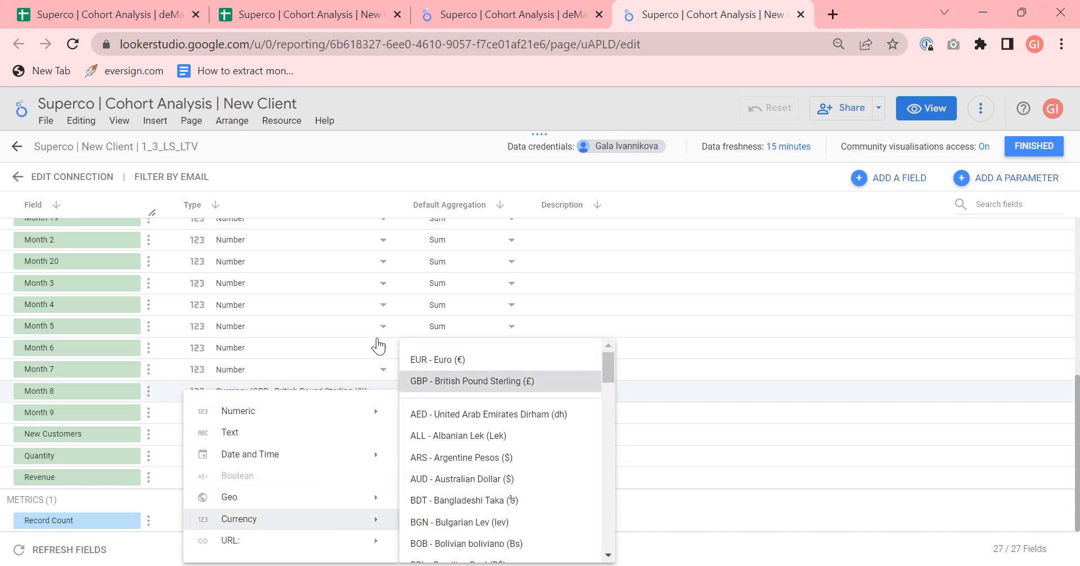
pyautogui.click(380, 370)
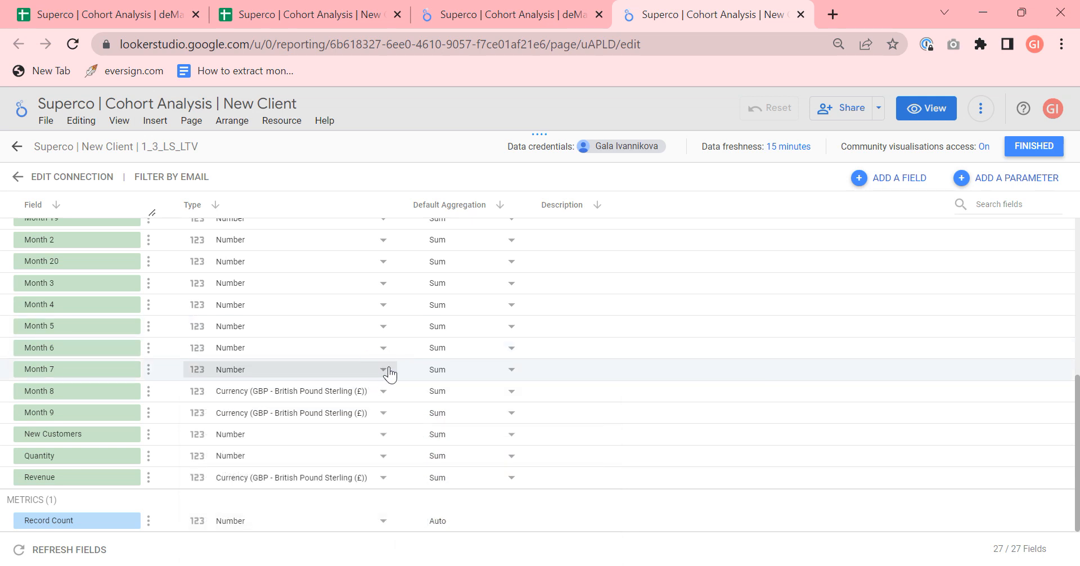
pyautogui.click(378, 375)
pyautogui.moveTo(359, 517)
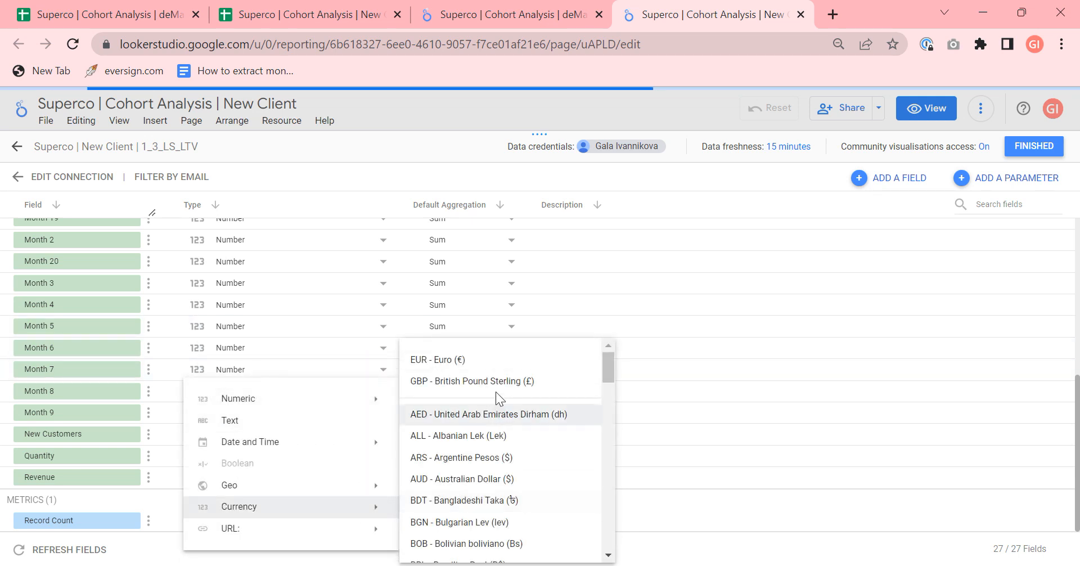
pyautogui.click(495, 384)
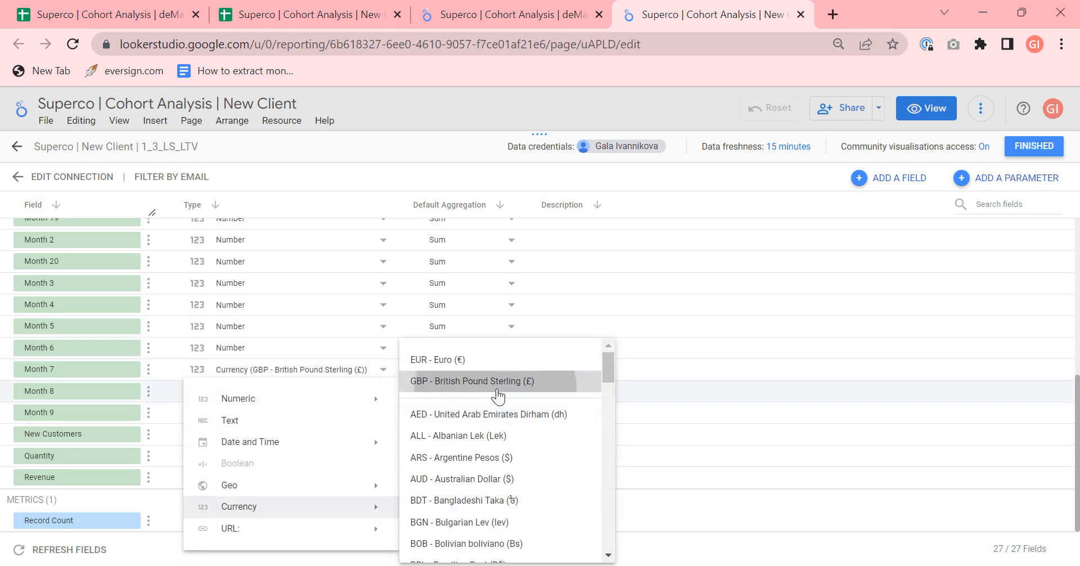
pyautogui.click(380, 344)
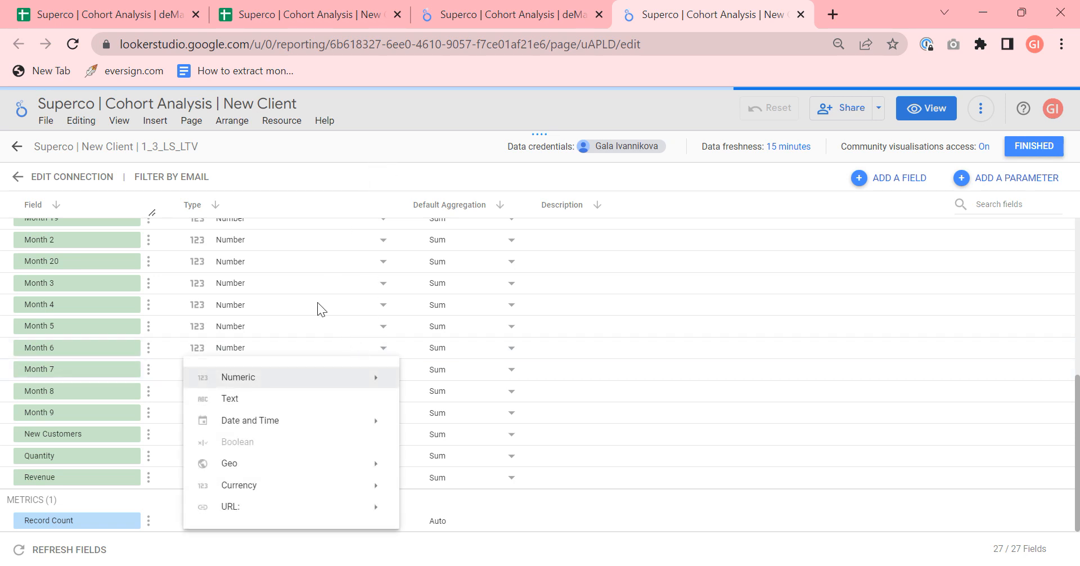
pyautogui.click(1054, 147)
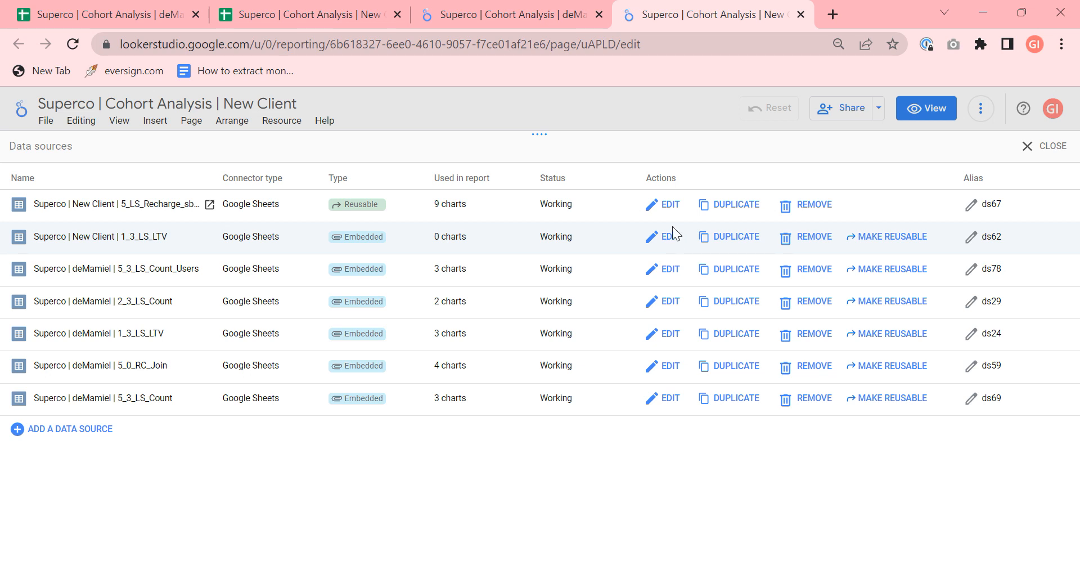
# - Compare the chart usage of the New Client recharge and 1_3_LS_LTV data sources with the deMamiel 1_3_LS_LTV source
pyautogui.moveTo(62, 203); pyautogui.dragTo(187, 204)
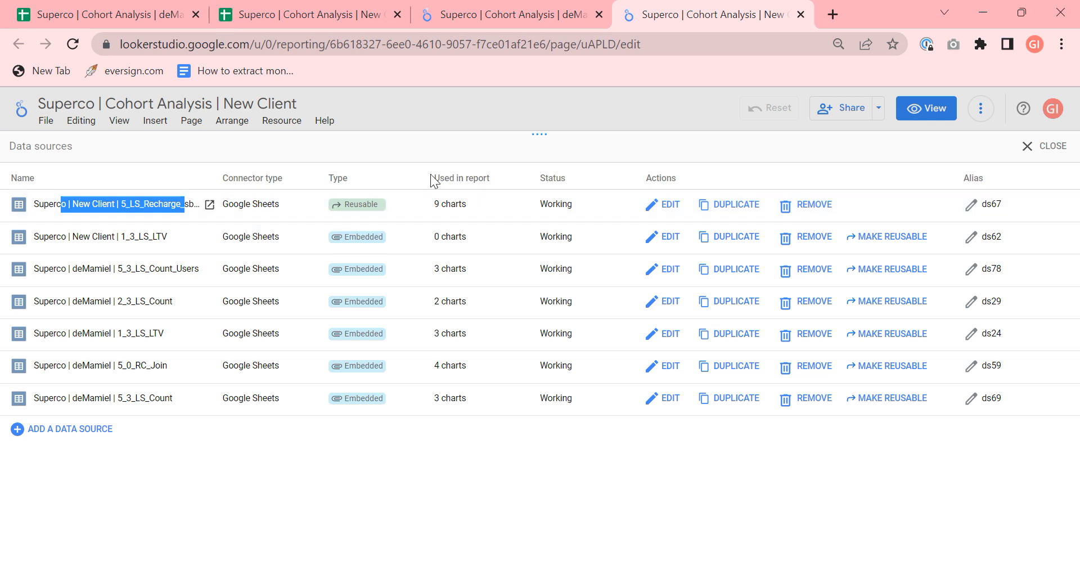
pyautogui.moveTo(470, 212); pyautogui.dragTo(429, 208)
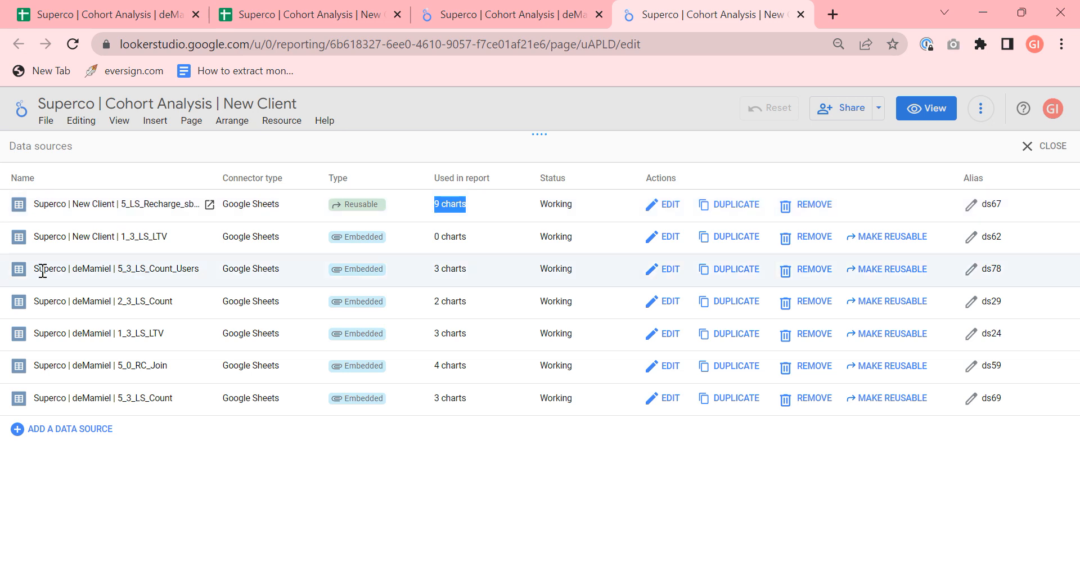
pyautogui.moveTo(34, 237); pyautogui.dragTo(190, 238)
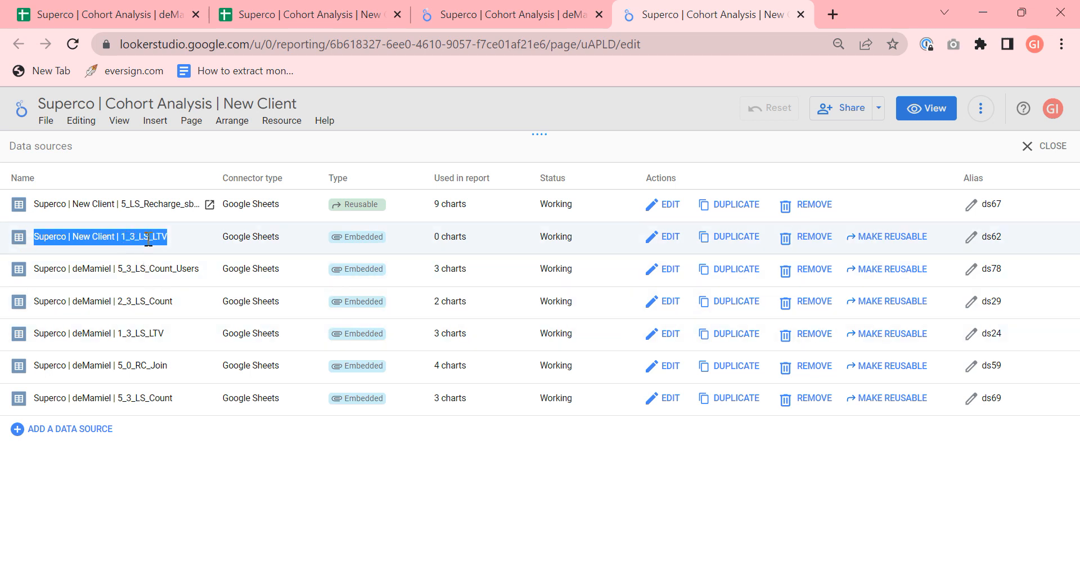
pyautogui.moveTo(166, 333); pyautogui.dragTo(18, 343)
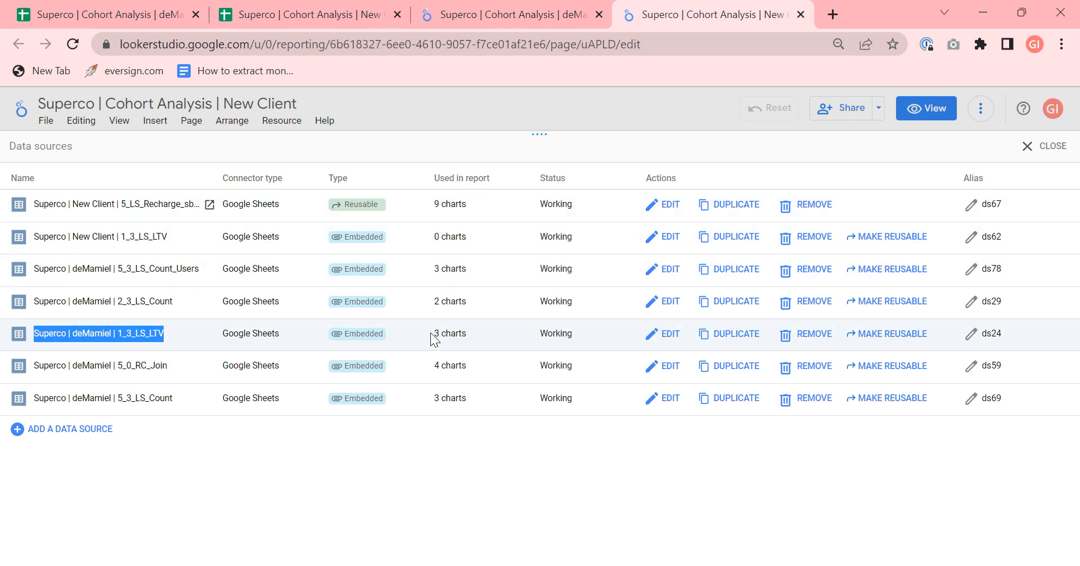
pyautogui.moveTo(168, 237); pyautogui.dragTo(29, 238)
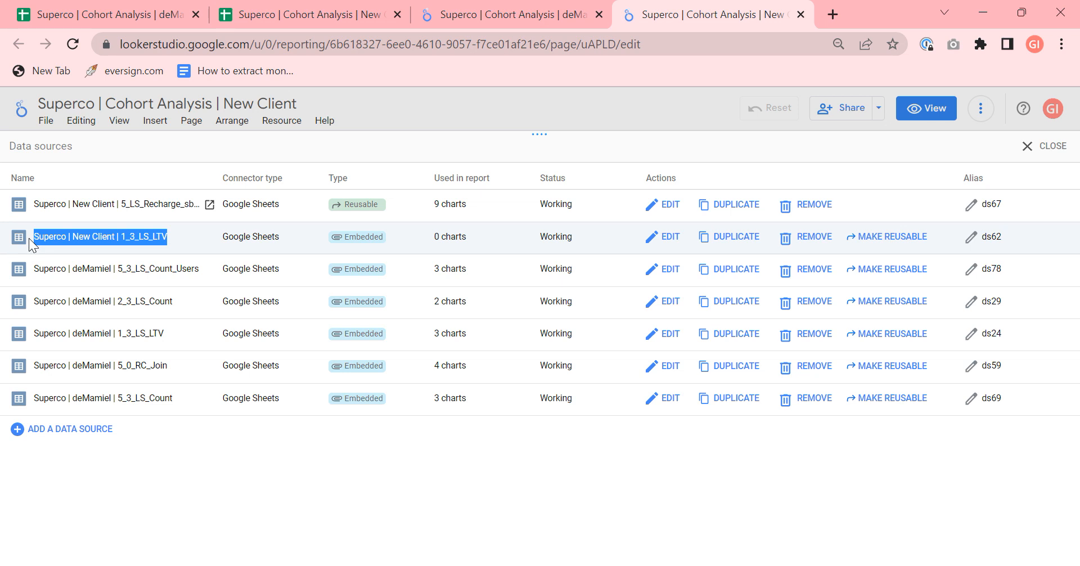
pyautogui.tripleClick(441, 236)
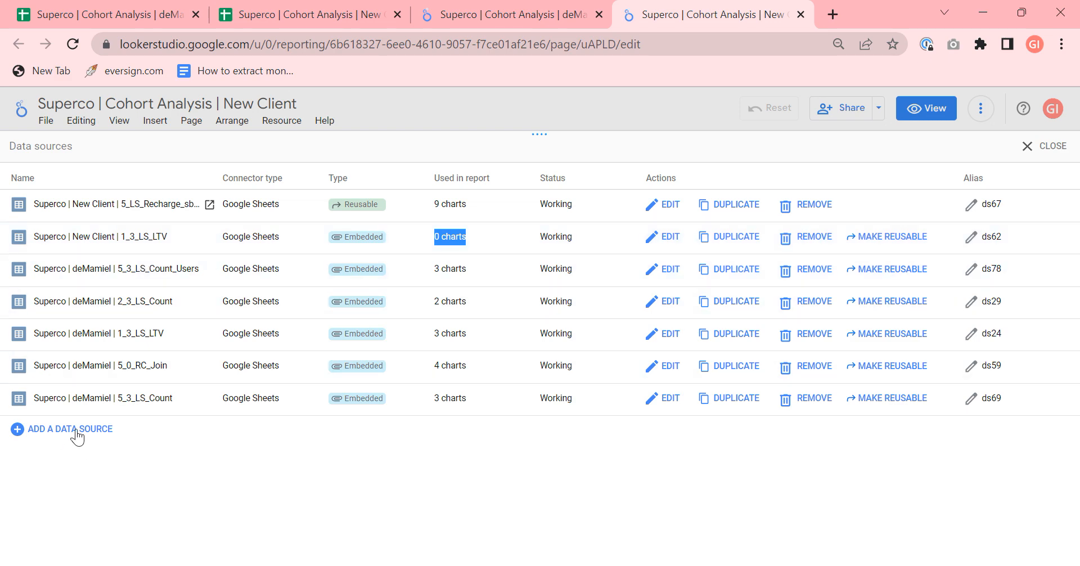
# - Switch to the New Client spreadsheet in Google Sheets, look through its sheet list for the LS sheets, and return to the Looker Studio report
pyautogui.click(279, 12)
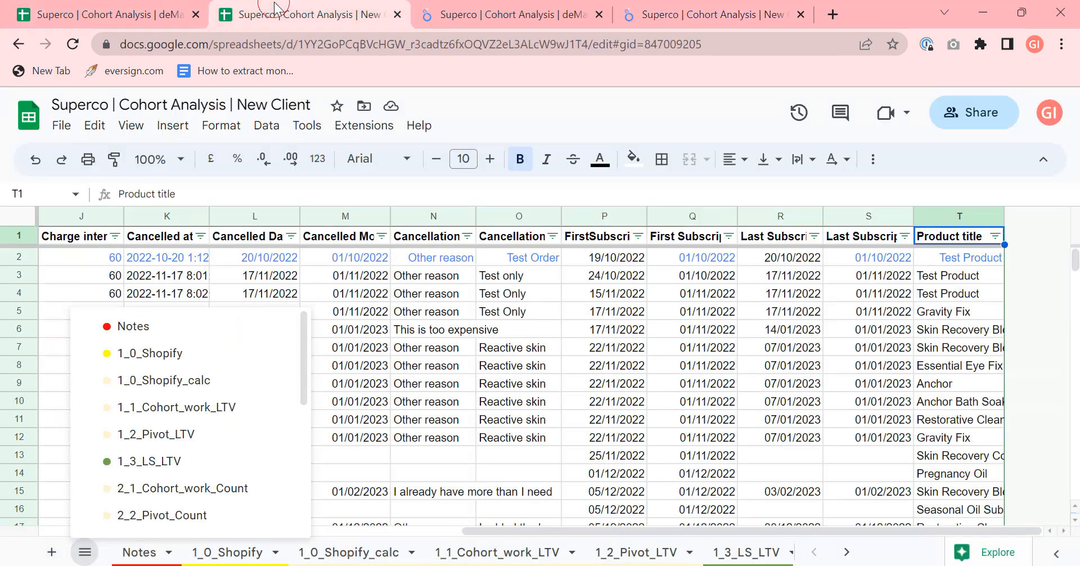
pyautogui.click(76, 555)
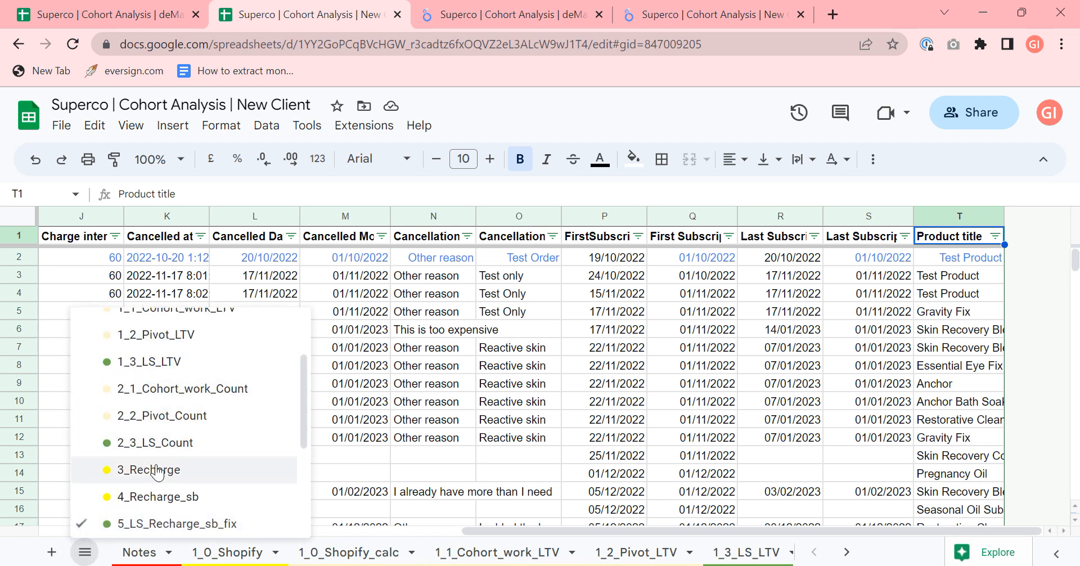
pyautogui.click(659, 12)
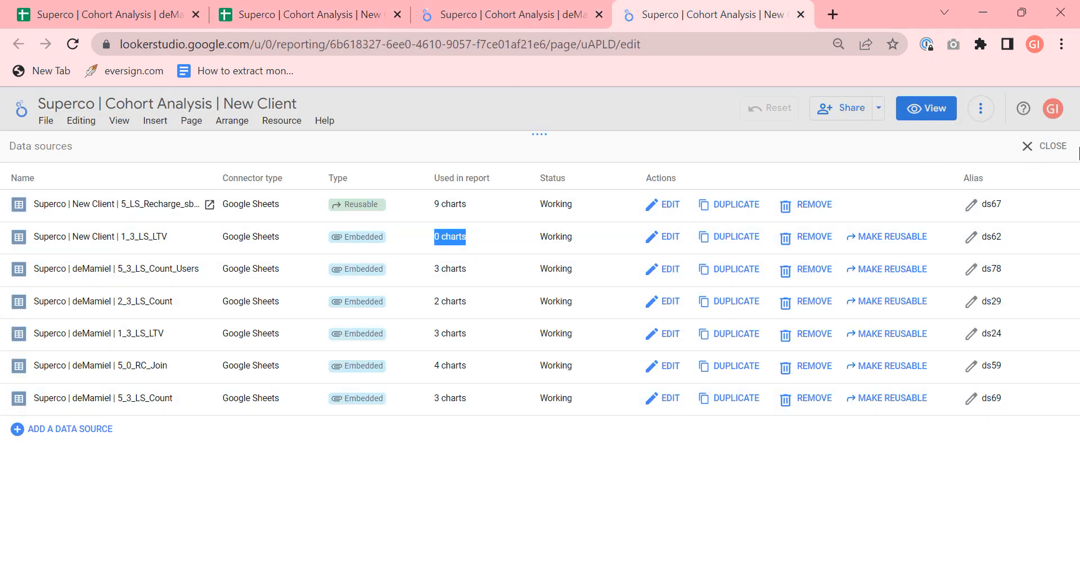
# - Close the list of data sources and open the report's Shopify Cohorts page
pyautogui.click(1044, 148)
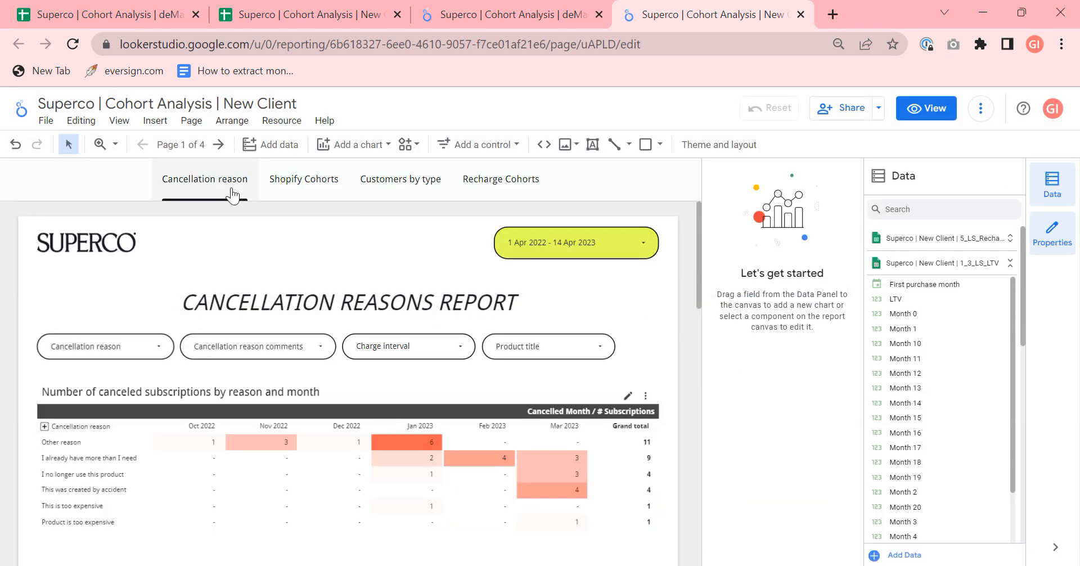
pyautogui.click(335, 182)
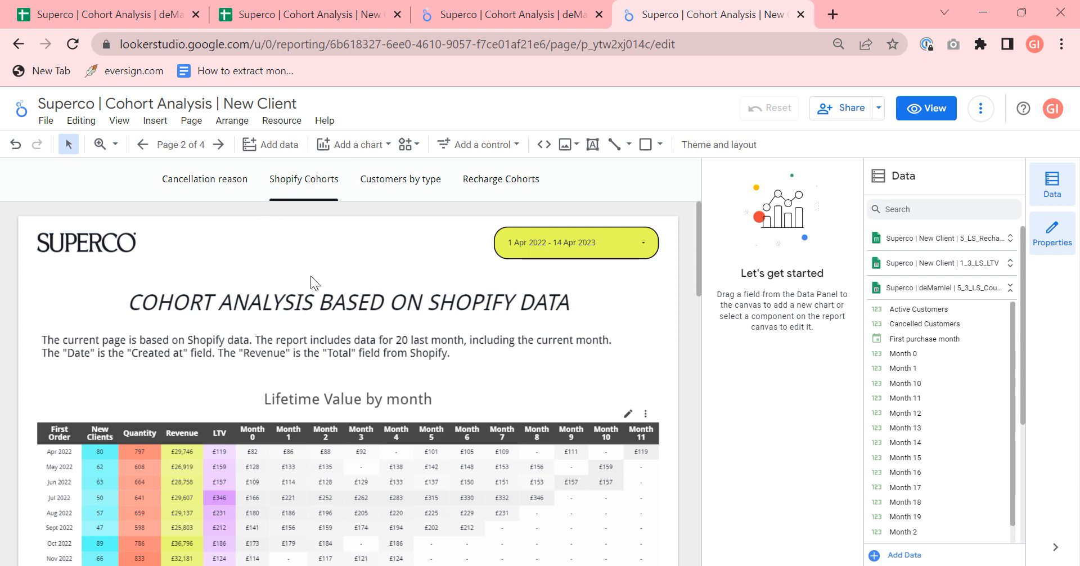
# - Set the data source of the Lifetime Value by month table to Superco | New Client | 1_3_LS_LTV
pyautogui.scroll(-2, 310, 281)
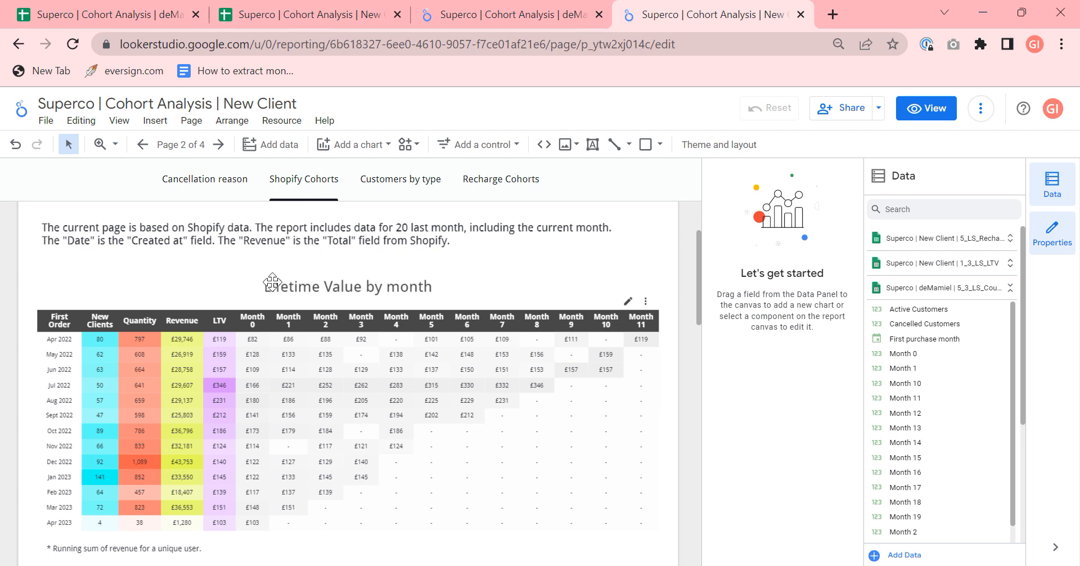
pyautogui.click(649, 479)
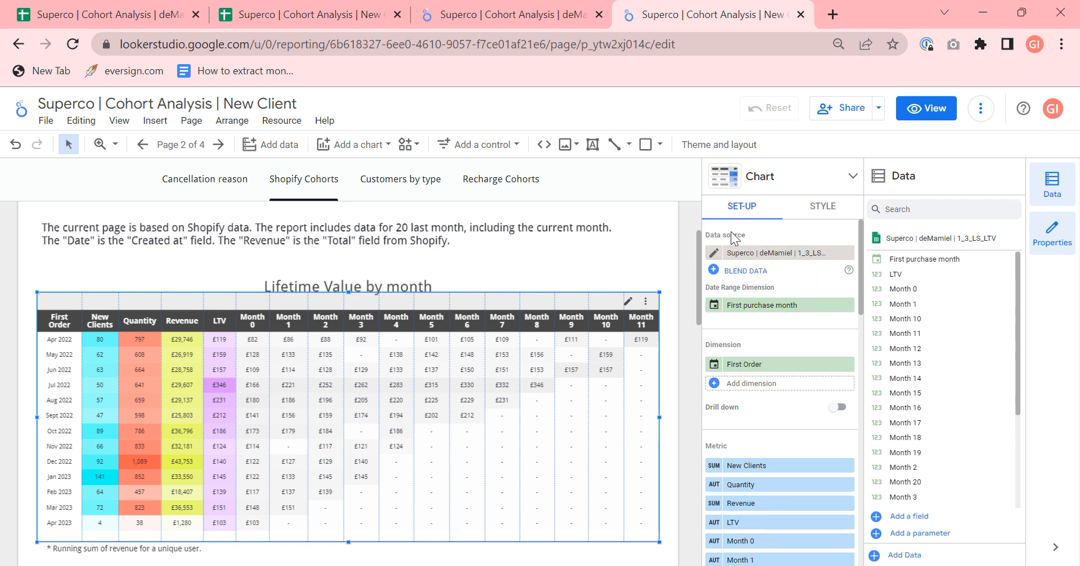
pyautogui.click(778, 256)
pyautogui.write('new')
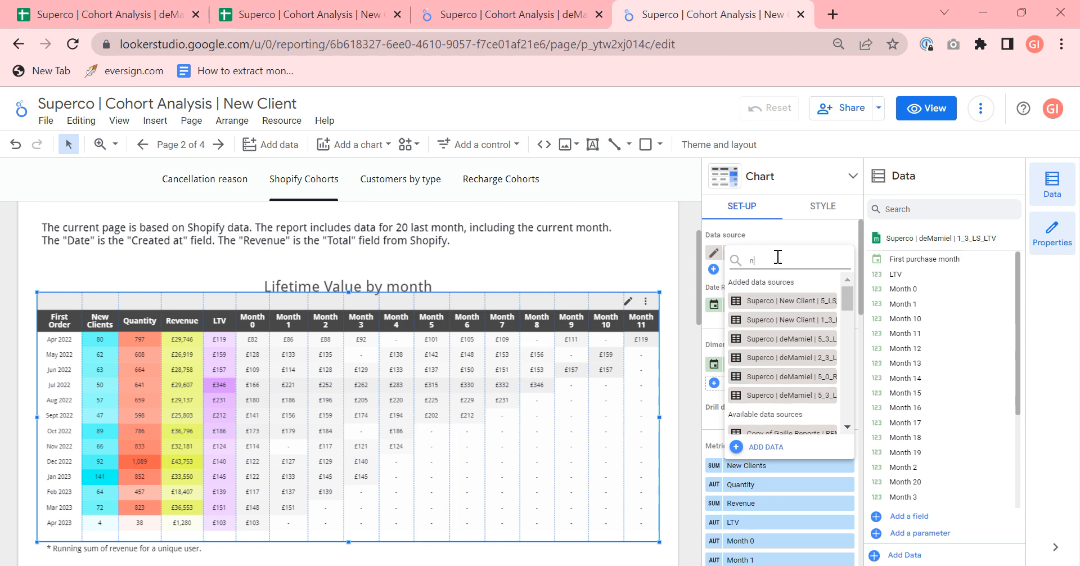
pyautogui.click(796, 321)
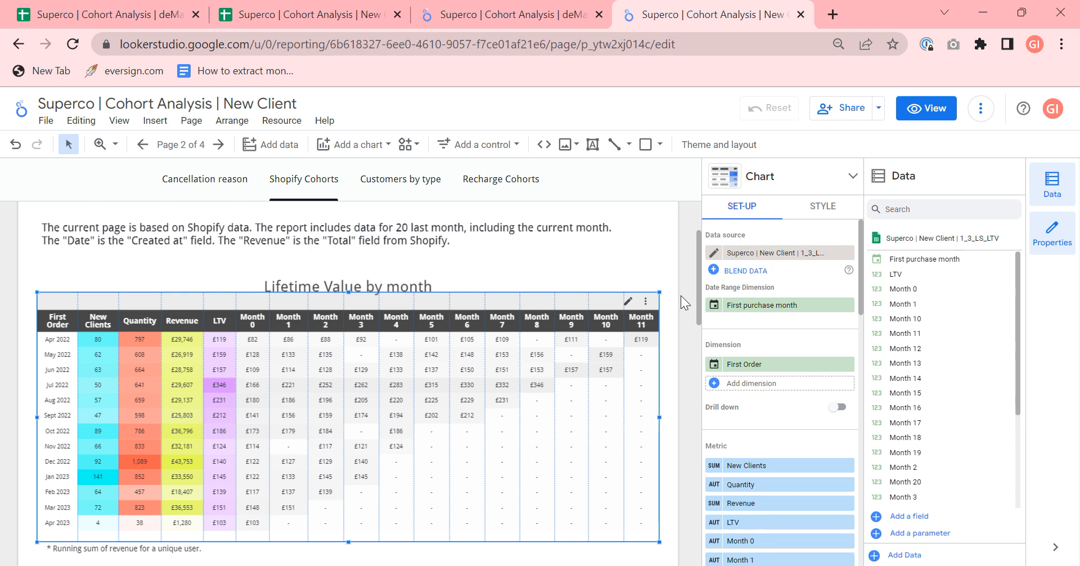
# - Compare the chart usage of the New Client and deMamiel 1_3_LS_LTV data sources in the list of added data sources
pyautogui.click(282, 120)
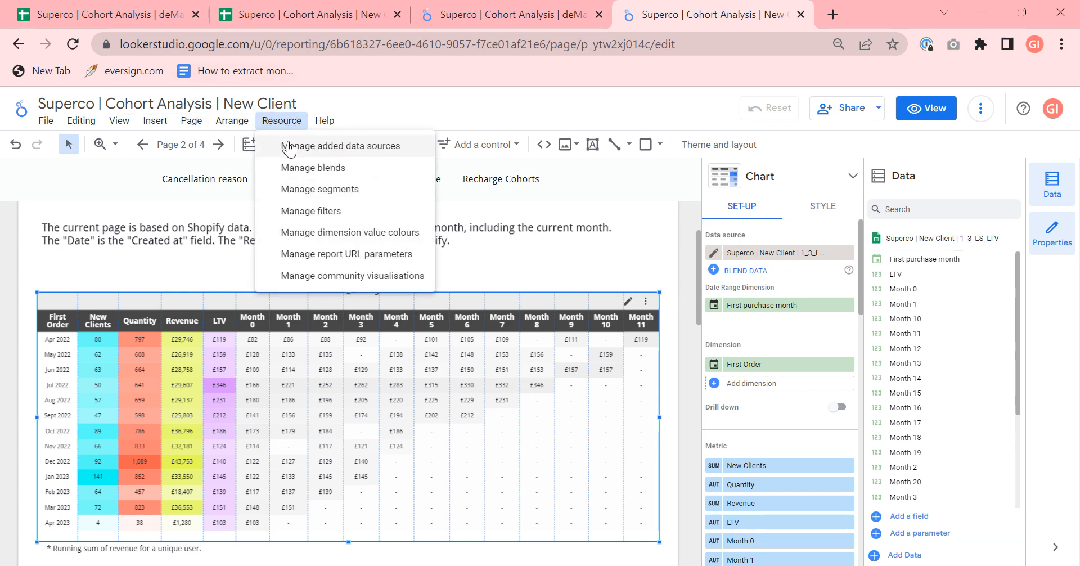
pyautogui.click(315, 145)
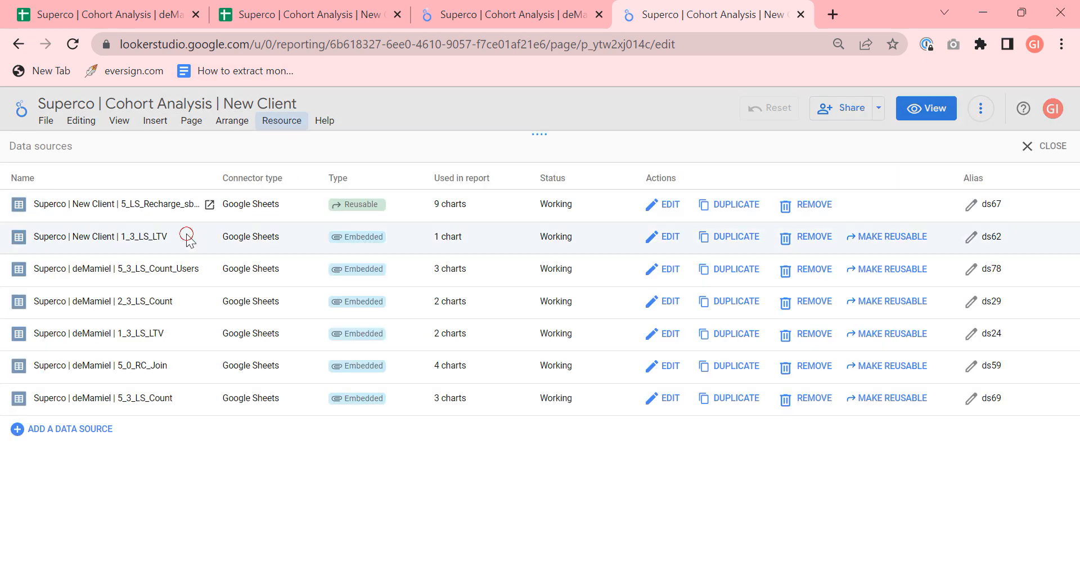
pyautogui.moveTo(186, 236); pyautogui.dragTo(19, 239)
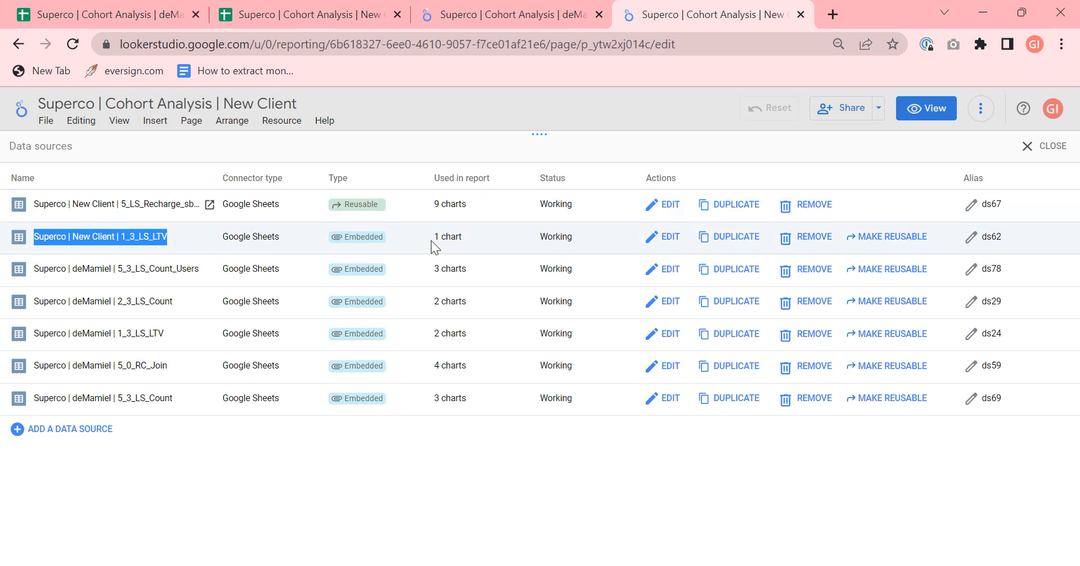
pyautogui.moveTo(180, 334); pyautogui.dragTo(28, 335)
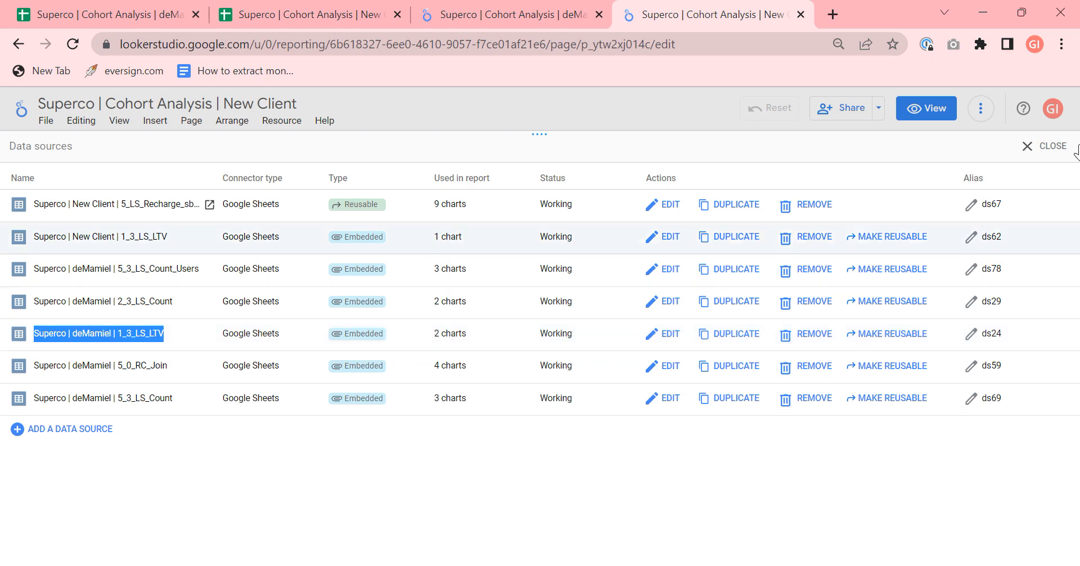
pyautogui.click(1046, 147)
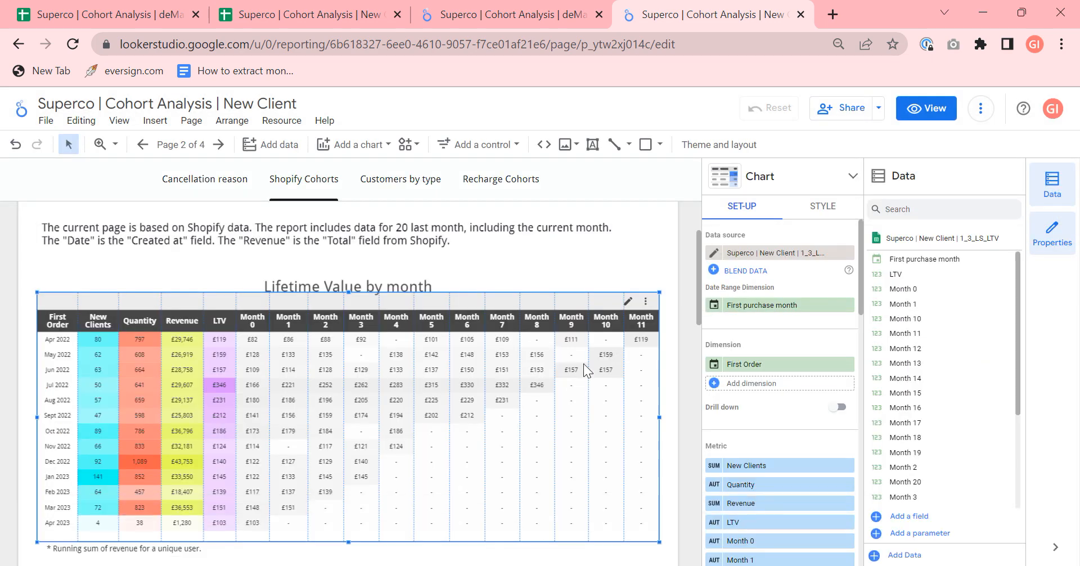
# - Set the data source of the New Customers and Item Quantity per month chart to Superco | New Client | 1_3_LS_LTV
pyautogui.click(678, 312)
pyautogui.scroll(-4, 673, 317)
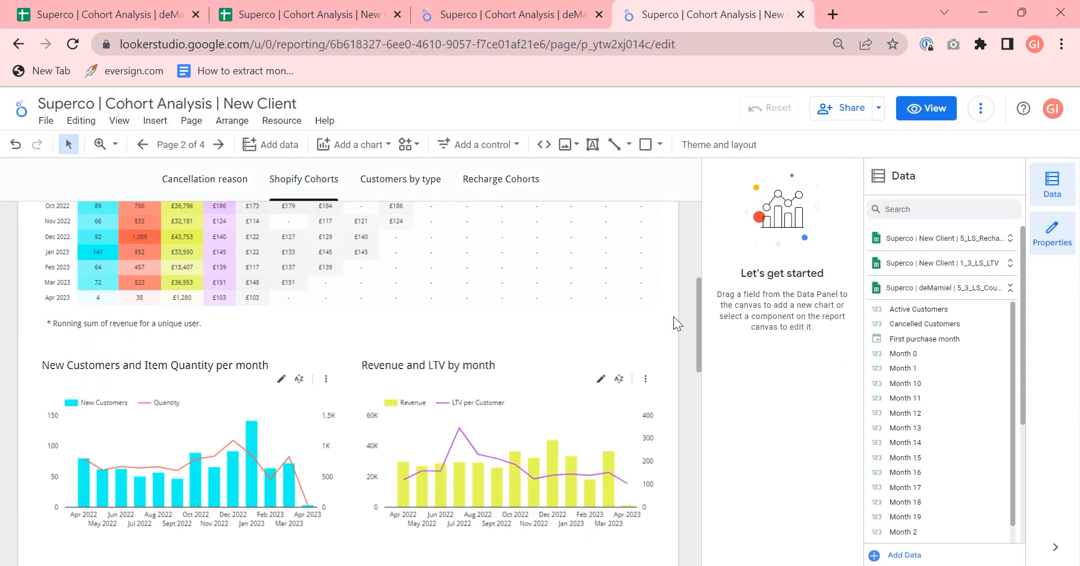
pyautogui.click(220, 403)
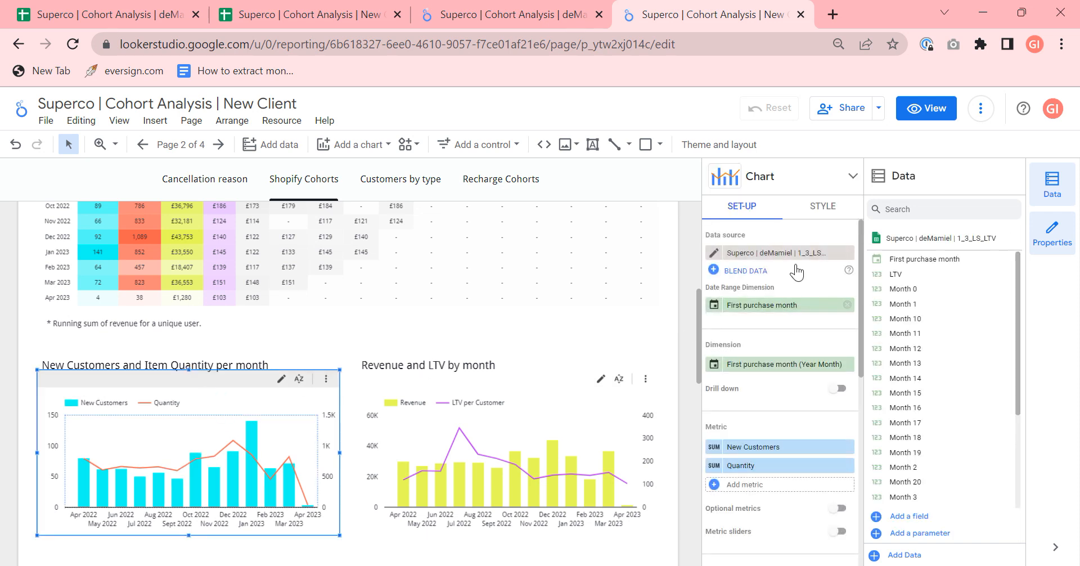
pyautogui.click(802, 258)
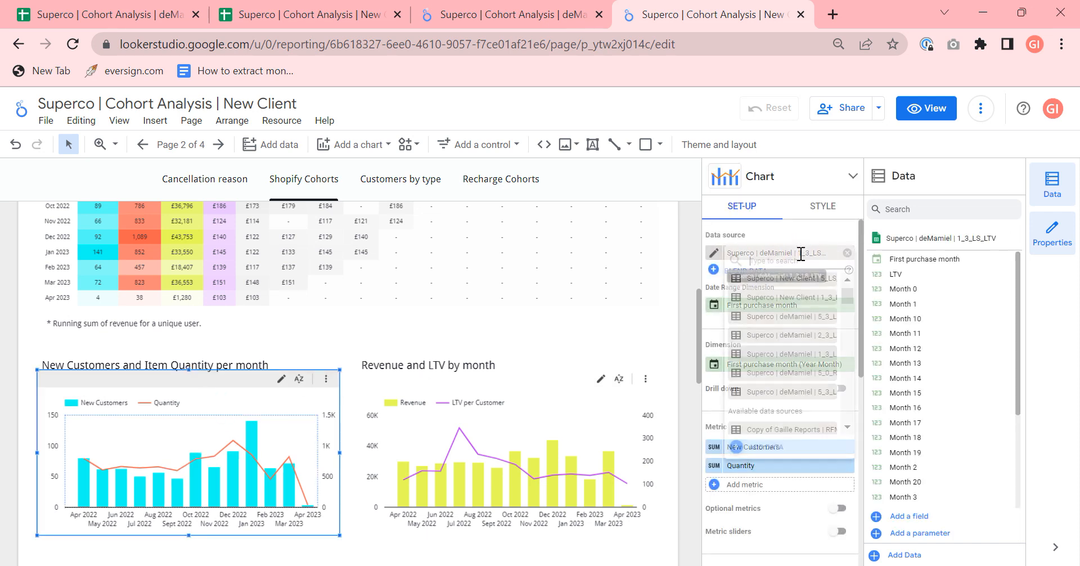
pyautogui.write('ltv')
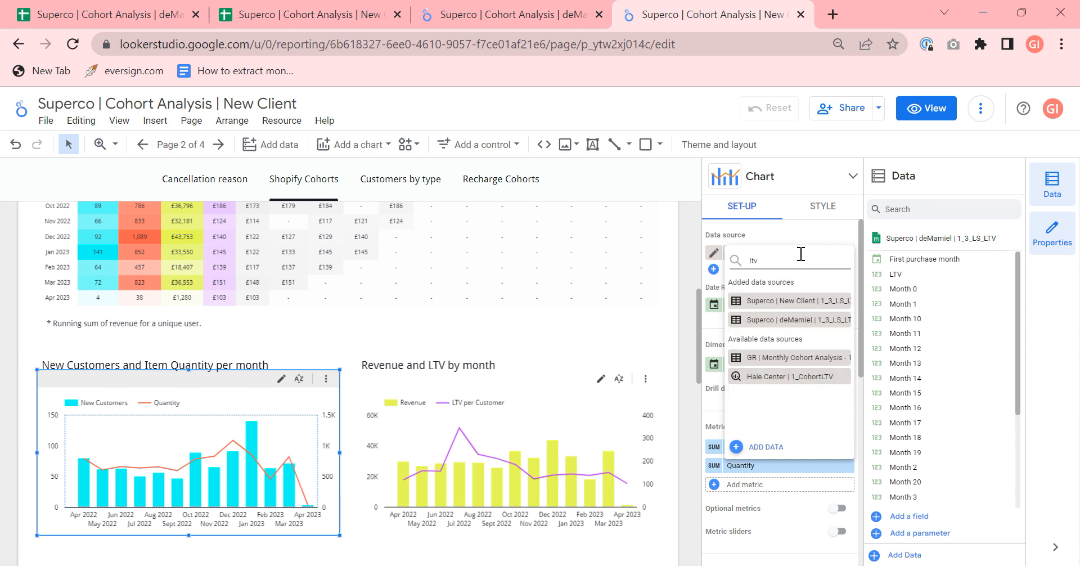
pyautogui.click(799, 302)
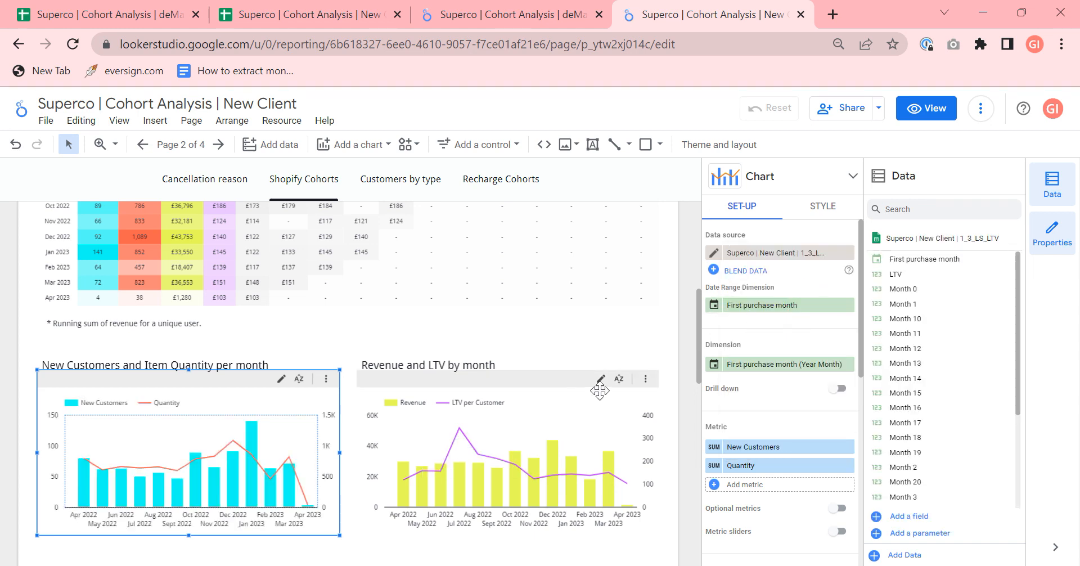
# - Set the data source of the Revenue and LTV by month chart to Superco | New Client | 1_3_LS_LTV
pyautogui.click(586, 403)
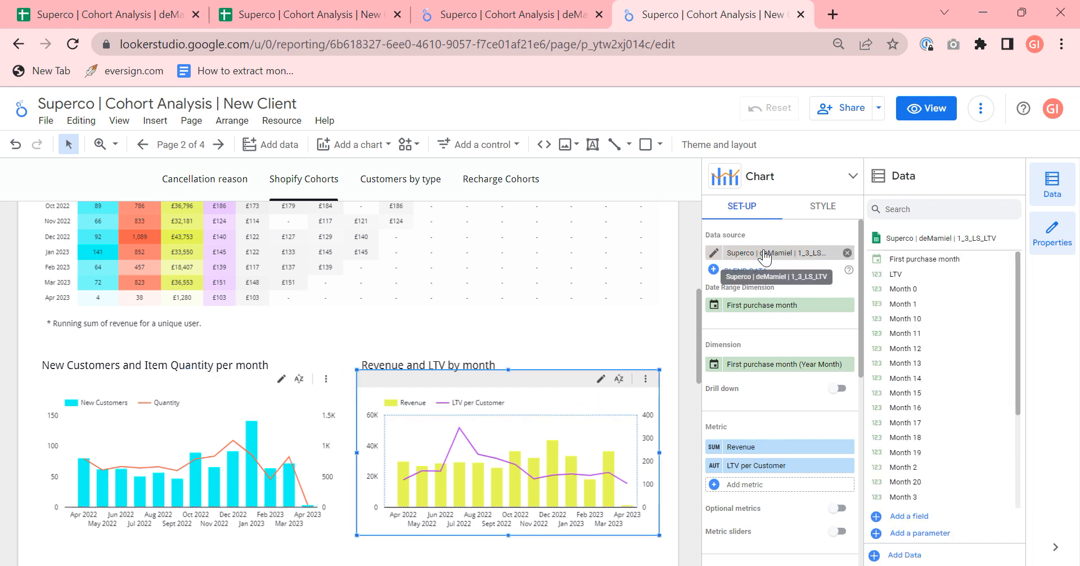
pyautogui.click(764, 252)
pyautogui.write('ltv')
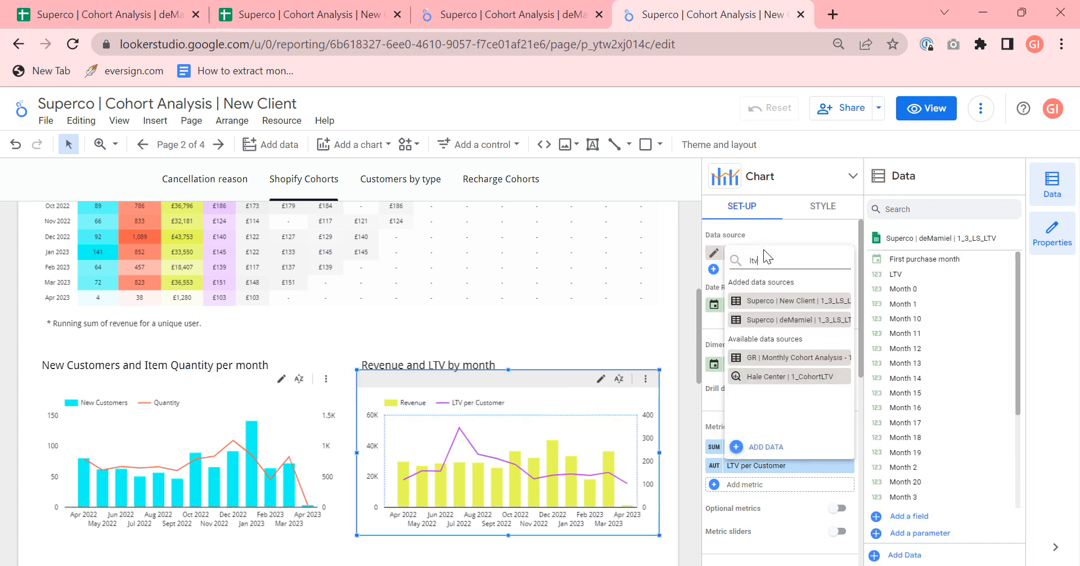
pyautogui.click(790, 301)
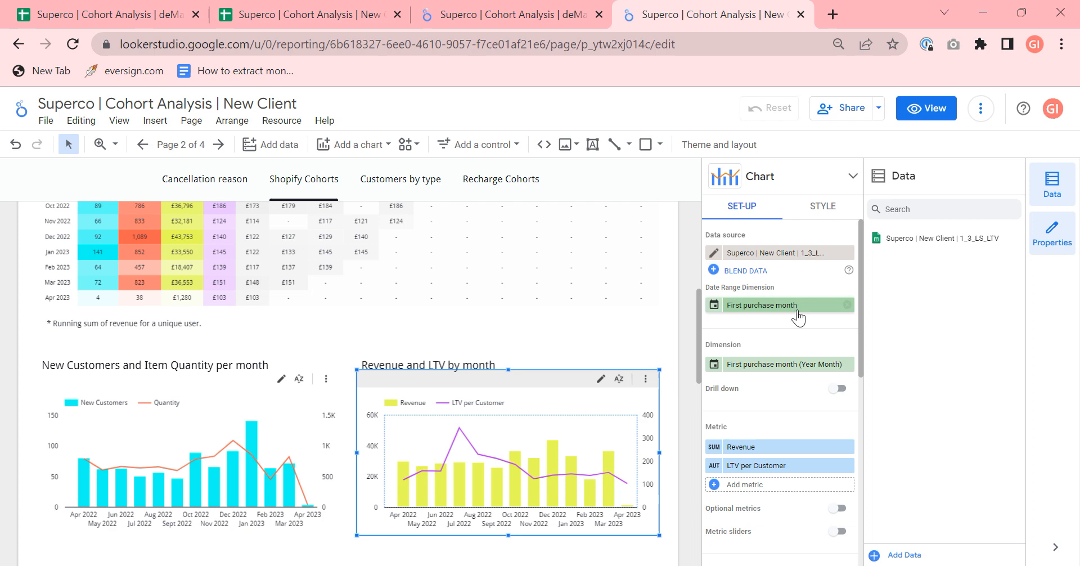
pyautogui.click(684, 369)
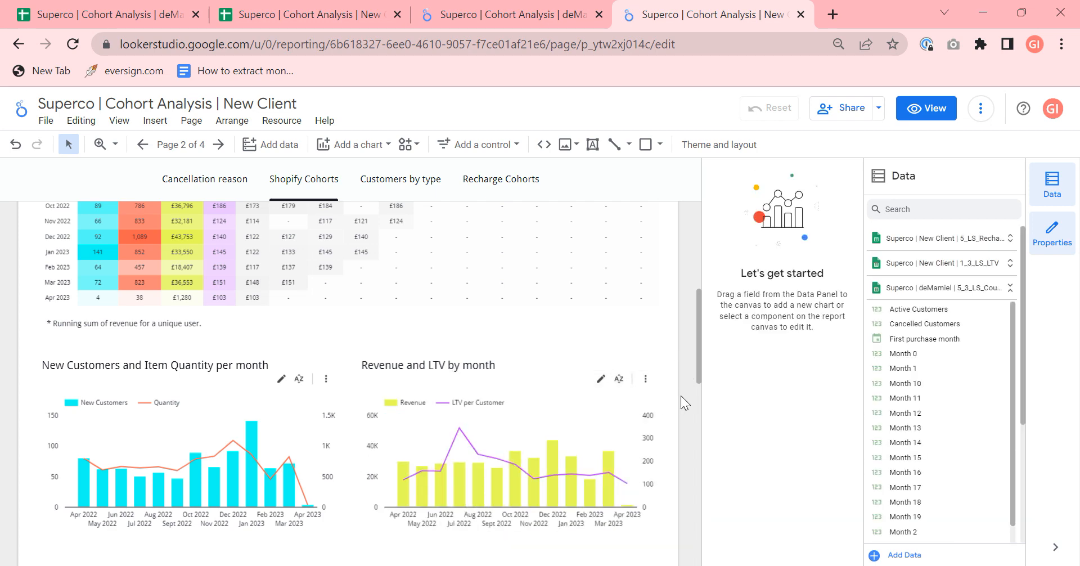
# - View the Customer retention count table and open the report's list of added data sources
pyautogui.scroll(-4, 681, 396)
pyautogui.scroll(-1, 681, 396)
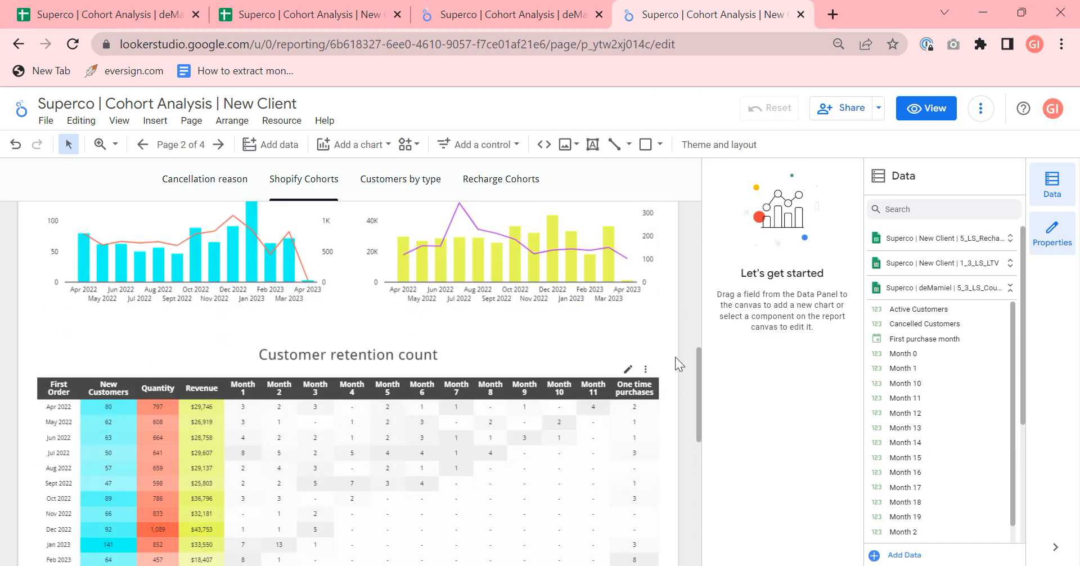
pyautogui.click(282, 120)
pyautogui.click(283, 137)
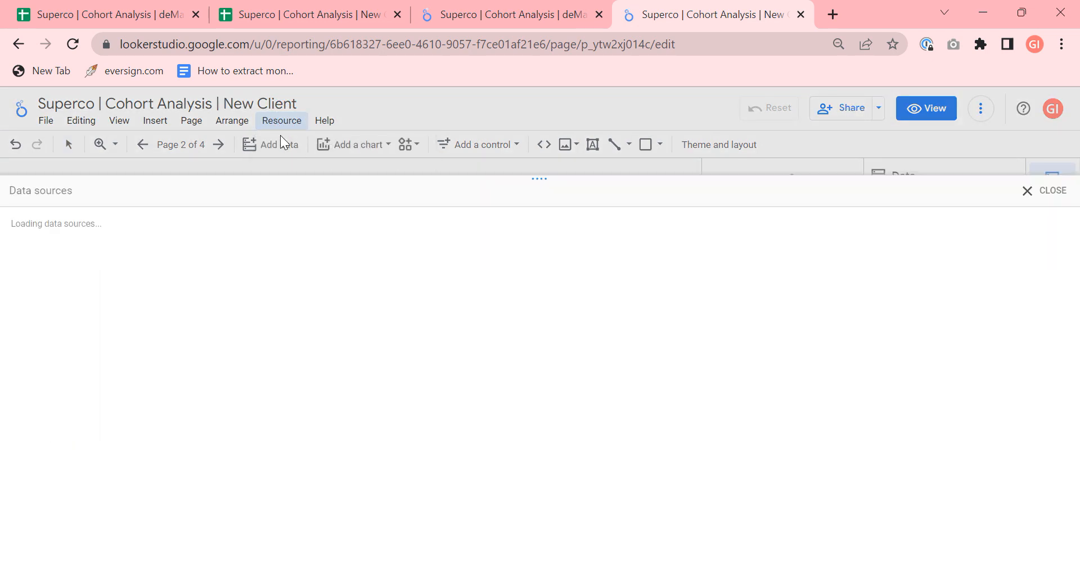
# - Switch to the New Client spreadsheet in Google Sheets and look through its sheet list for the LS sheets
pyautogui.click(68, 7)
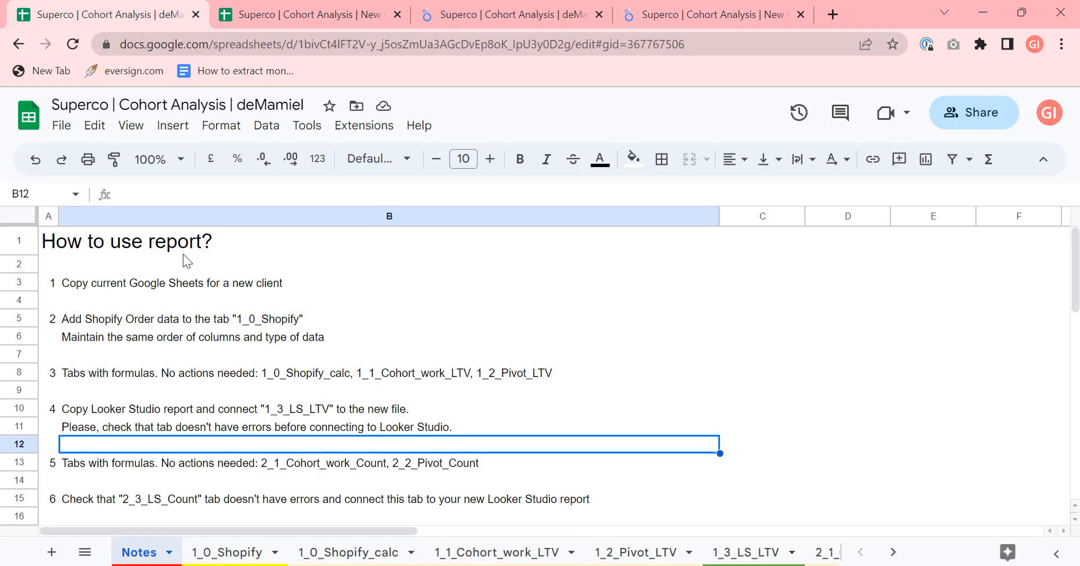
pyautogui.click(289, 12)
pyautogui.click(386, 474)
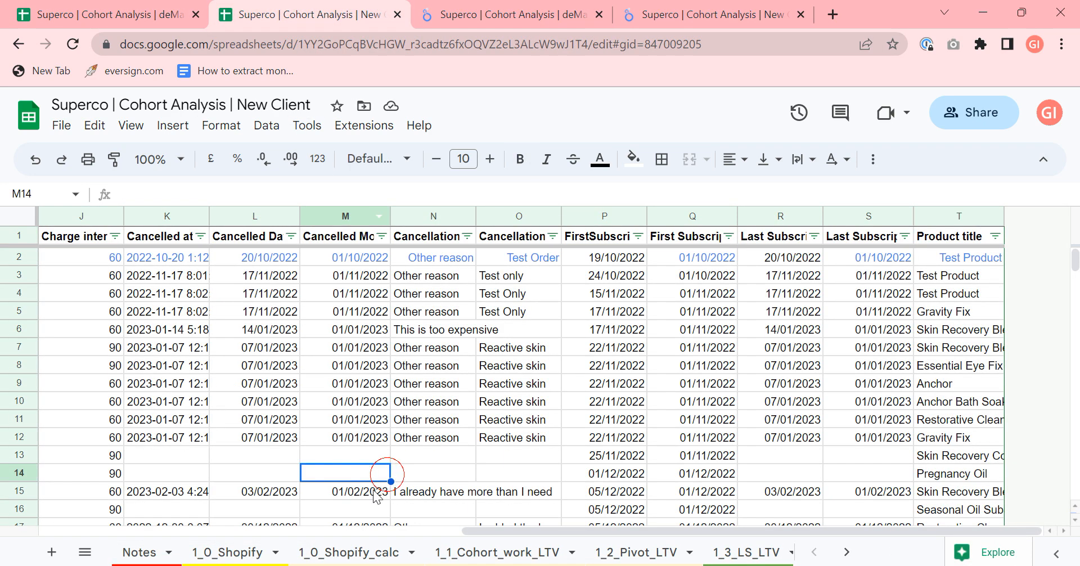
pyautogui.click(85, 552)
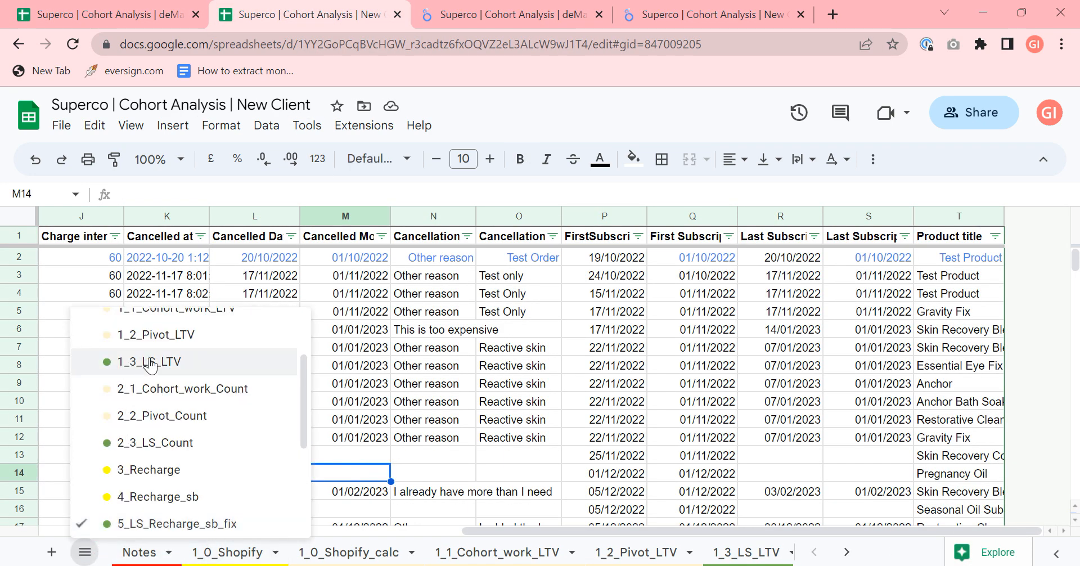
pyautogui.scroll(3, 145, 366)
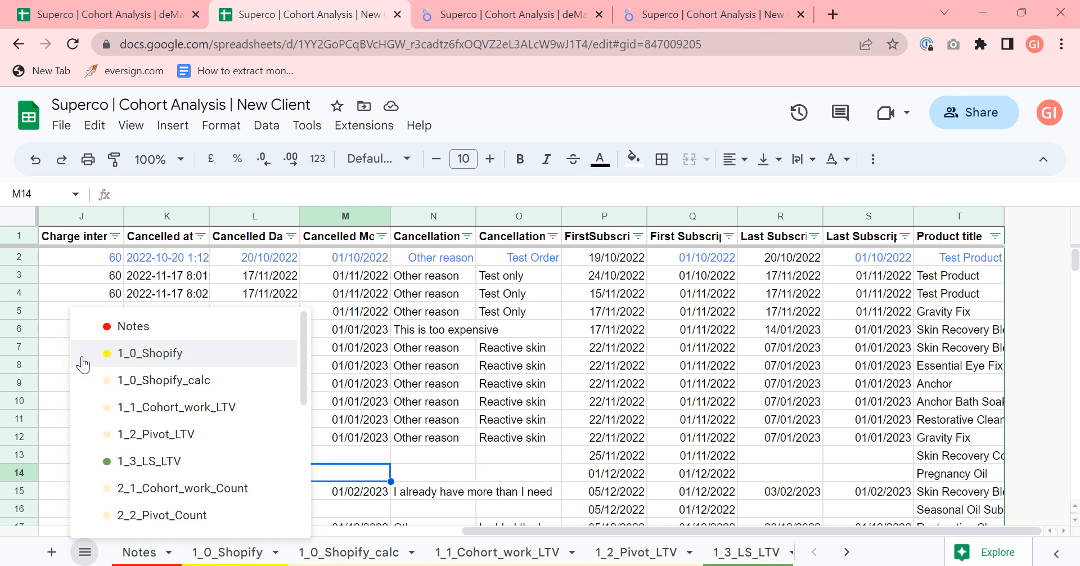
pyautogui.scroll(-3, 110, 371)
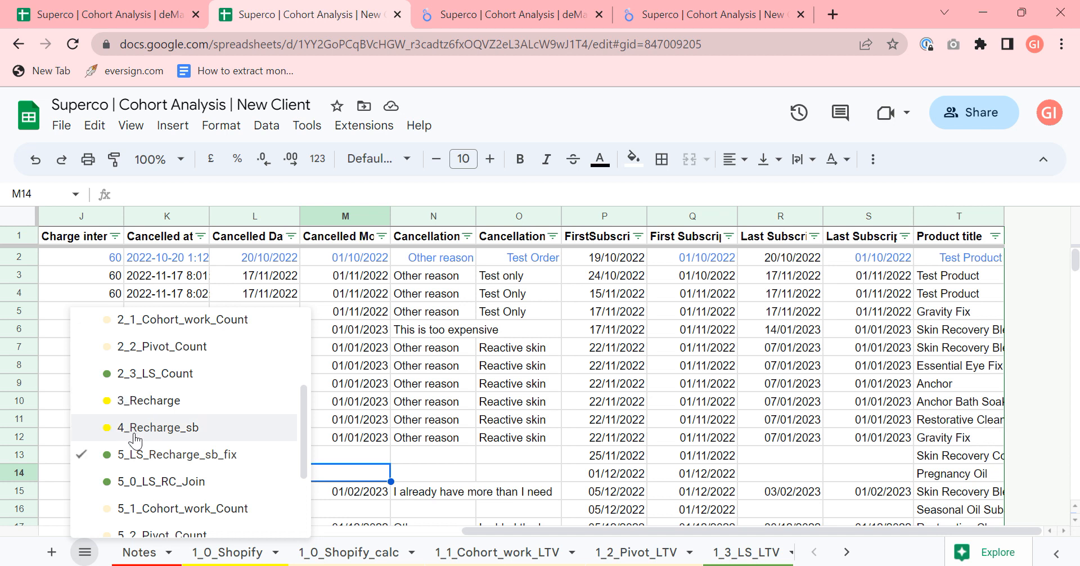
pyautogui.click(467, 385)
# - Return to the New Client report in Looker Studio, check its data sources and close the list
pyautogui.click(495, 14)
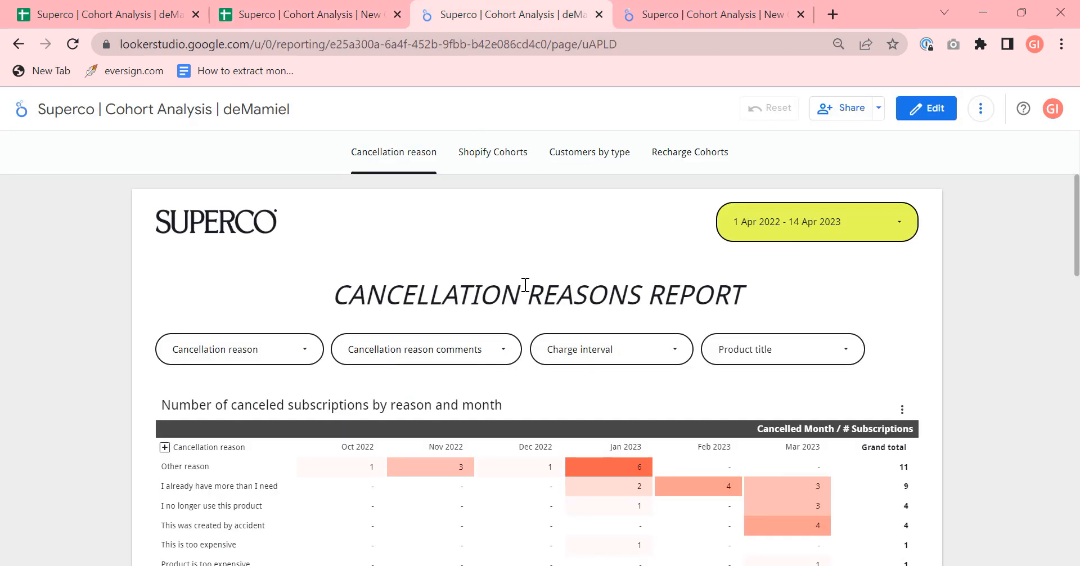
pyautogui.click(737, 8)
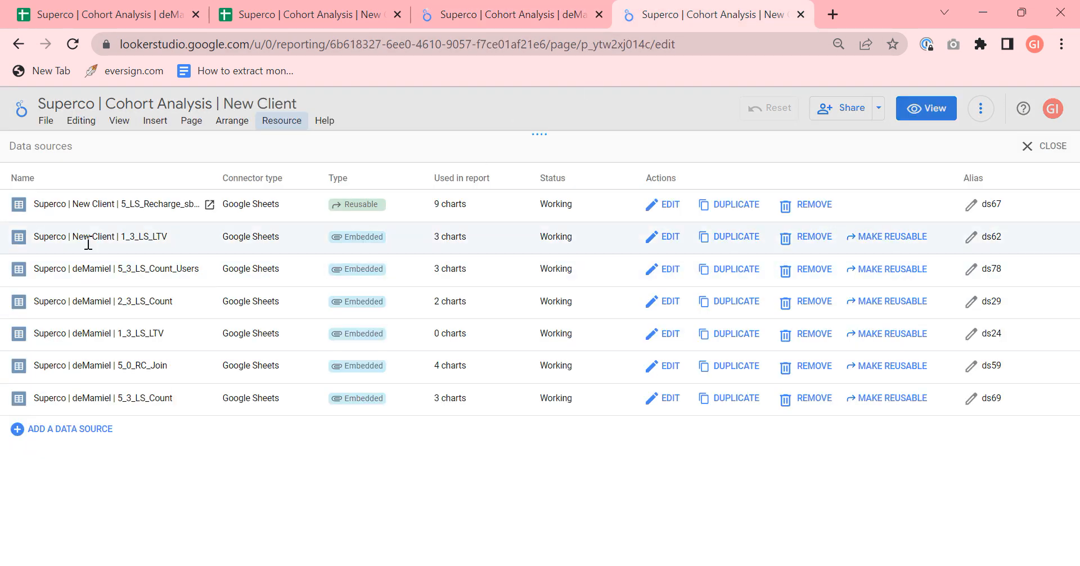
pyautogui.click(1043, 147)
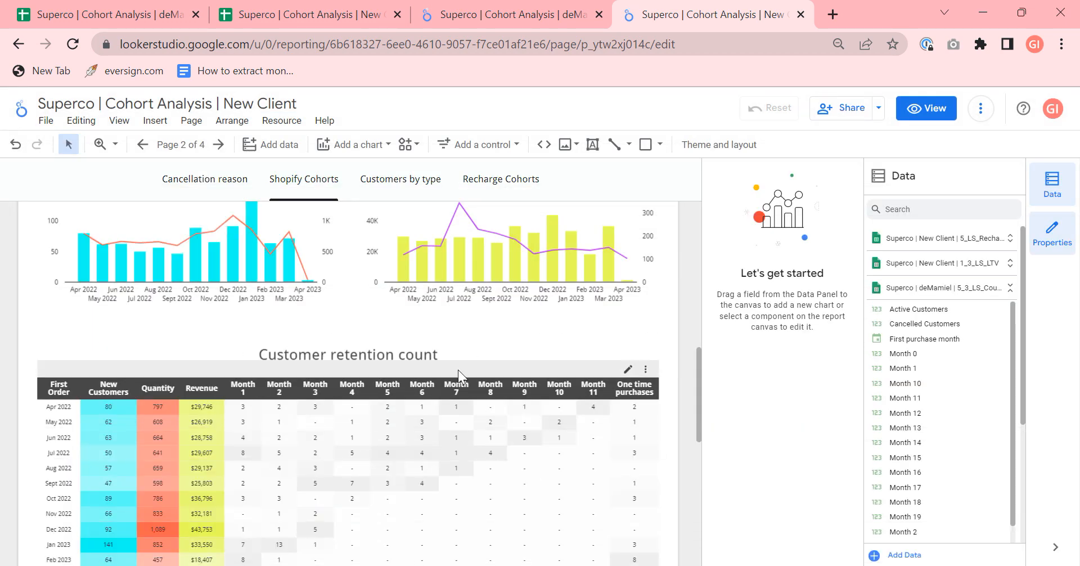
# - Check which data source the Customer retention count table uses
pyautogui.click(319, 423)
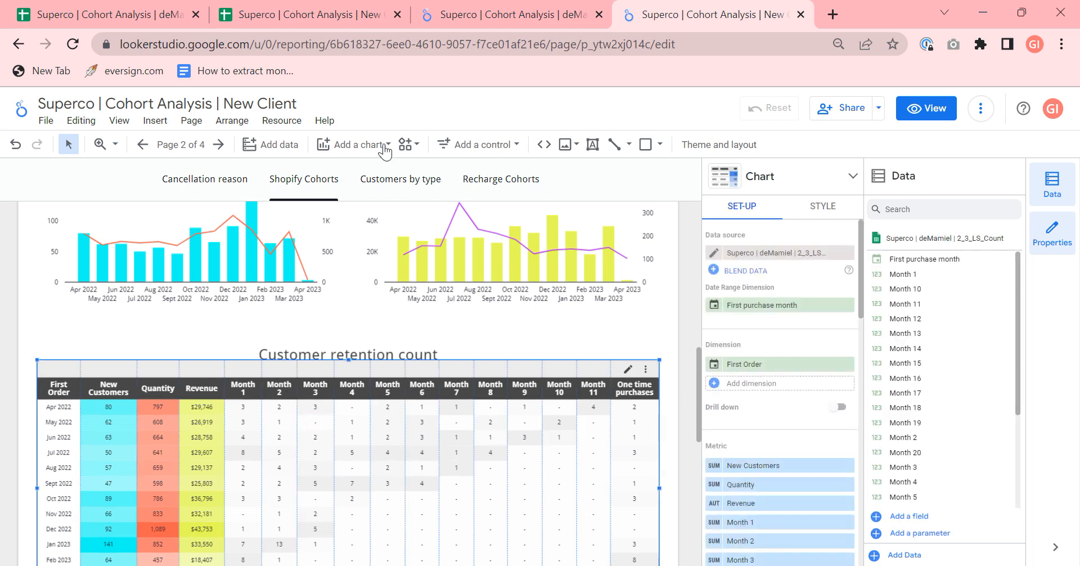
pyautogui.click(779, 251)
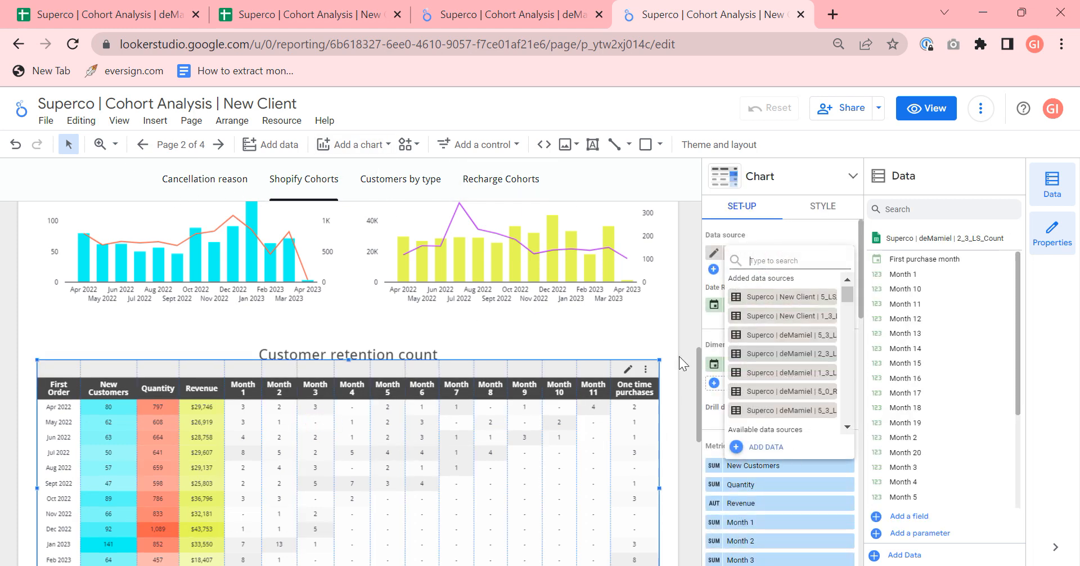
pyautogui.click(678, 301)
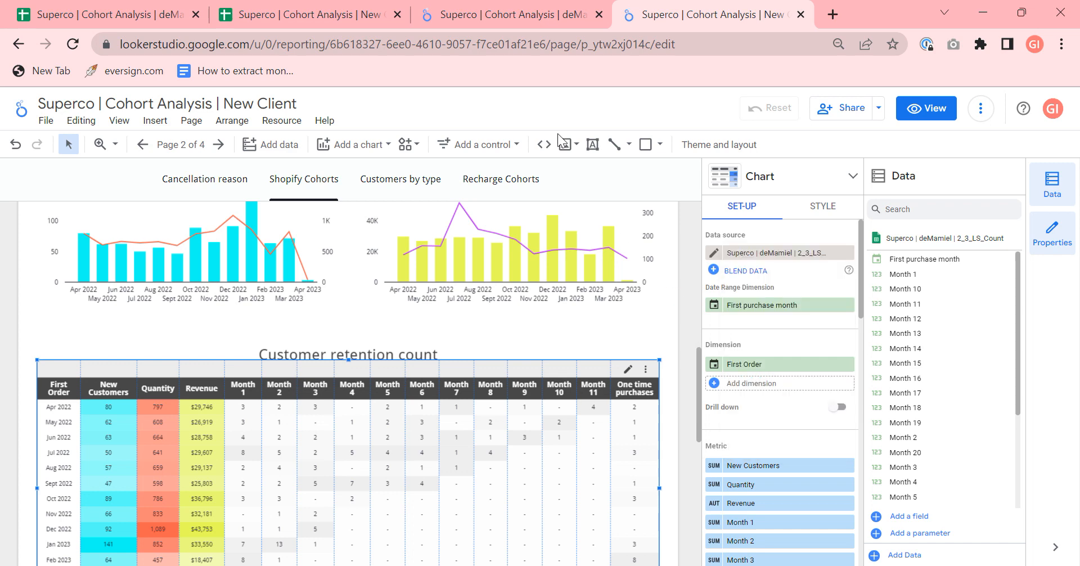
pyautogui.click(494, 13)
pyautogui.click(652, 15)
# - Remove the unused Superco | deMamiel | 1_3_LS_LTV data source from the report
pyautogui.click(277, 124)
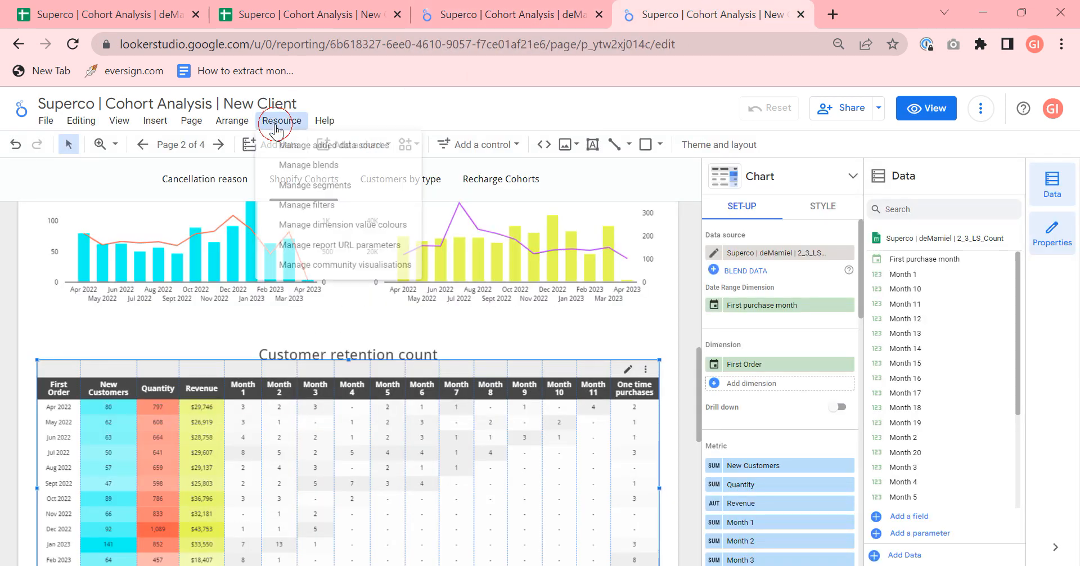
pyautogui.click(272, 148)
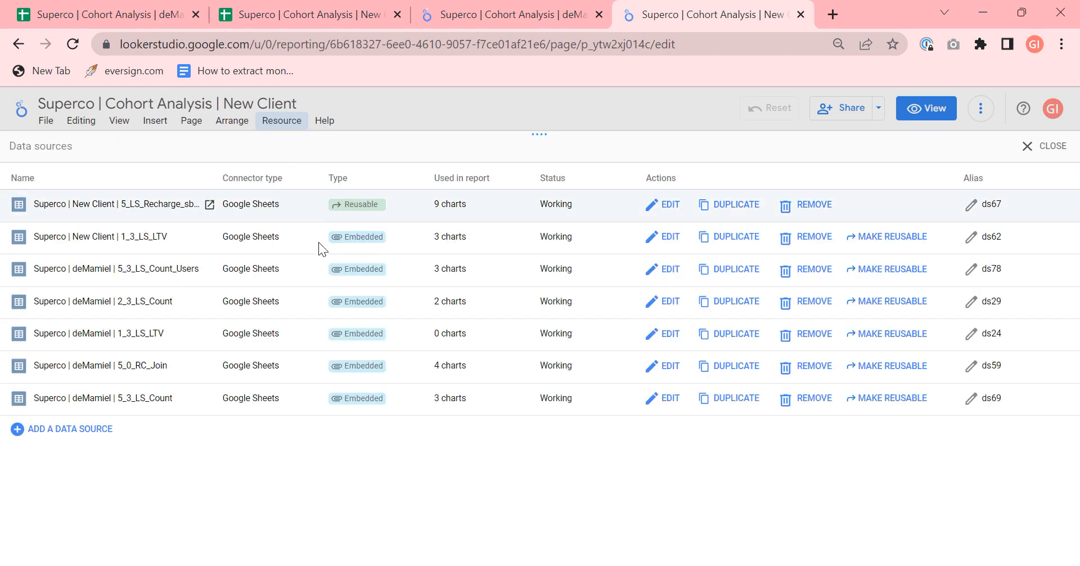
pyautogui.moveTo(180, 339); pyautogui.dragTo(48, 334)
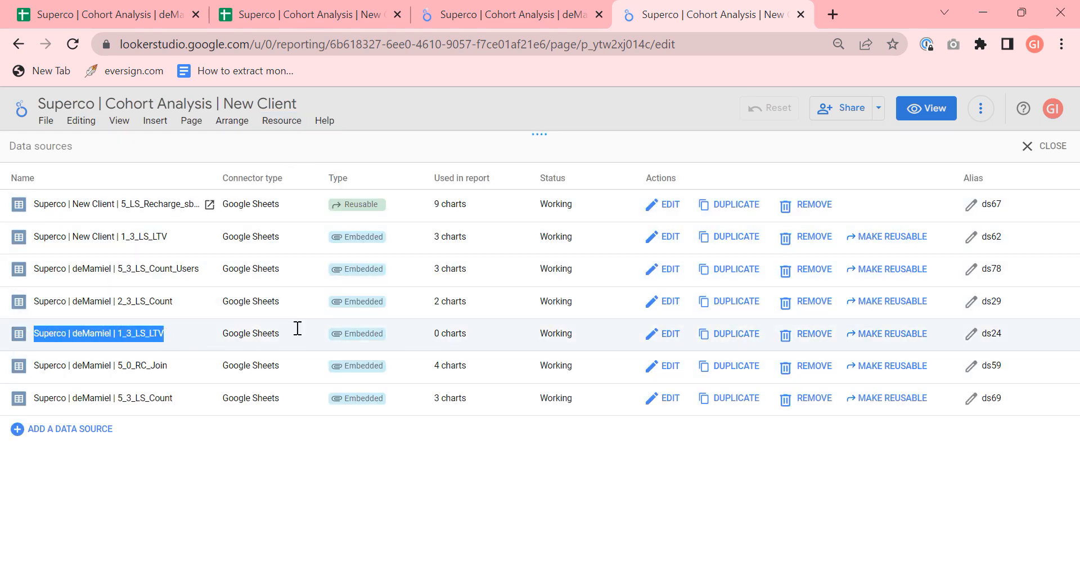
pyautogui.click(814, 336)
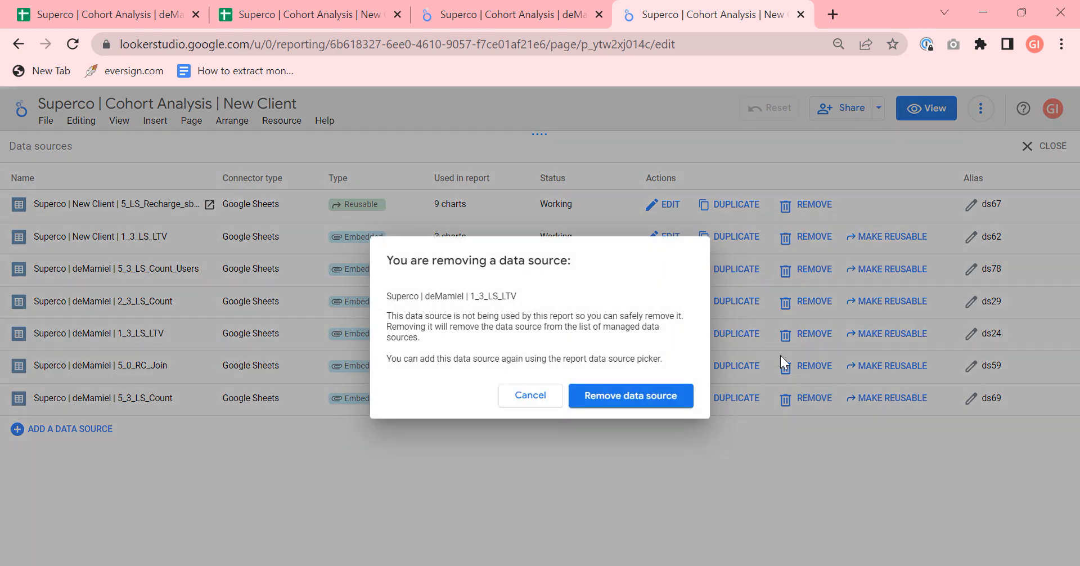
pyautogui.click(657, 396)
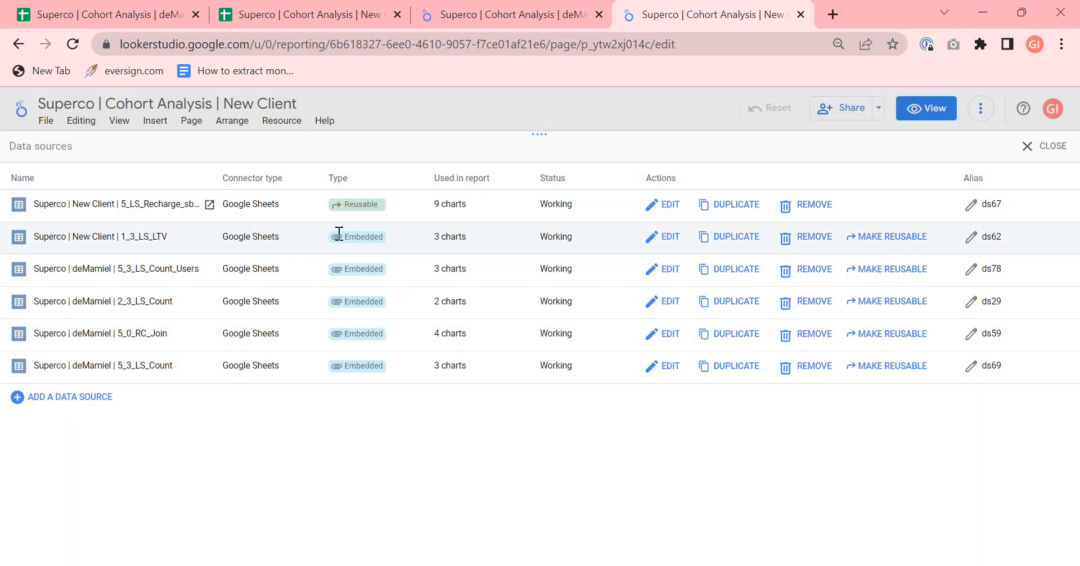
# - Close the list of data sources and switch to the New Client spreadsheet in Google Sheets
pyautogui.tripleClick(59, 238)
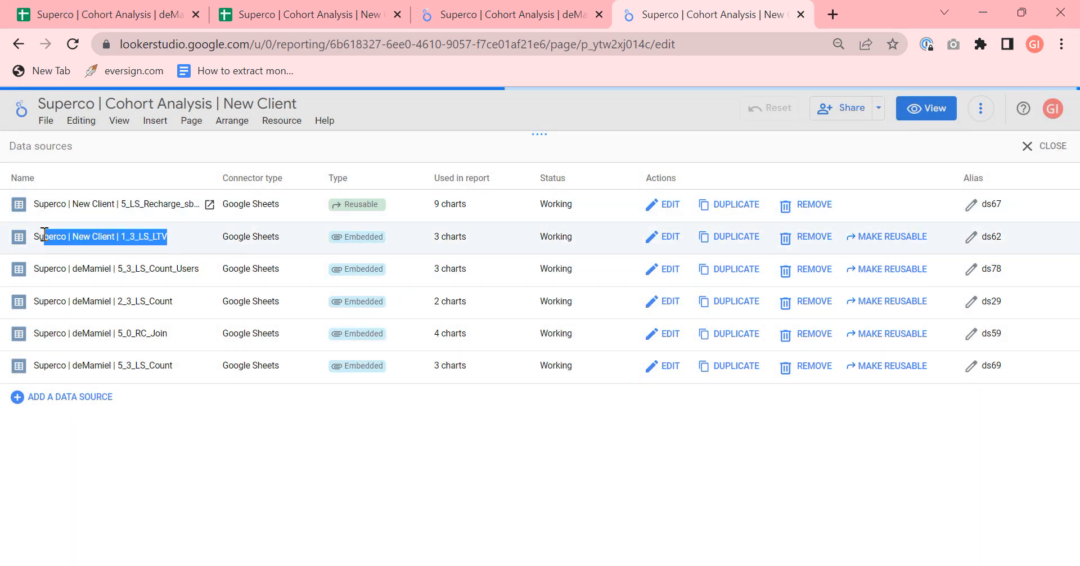
pyautogui.click(659, 446)
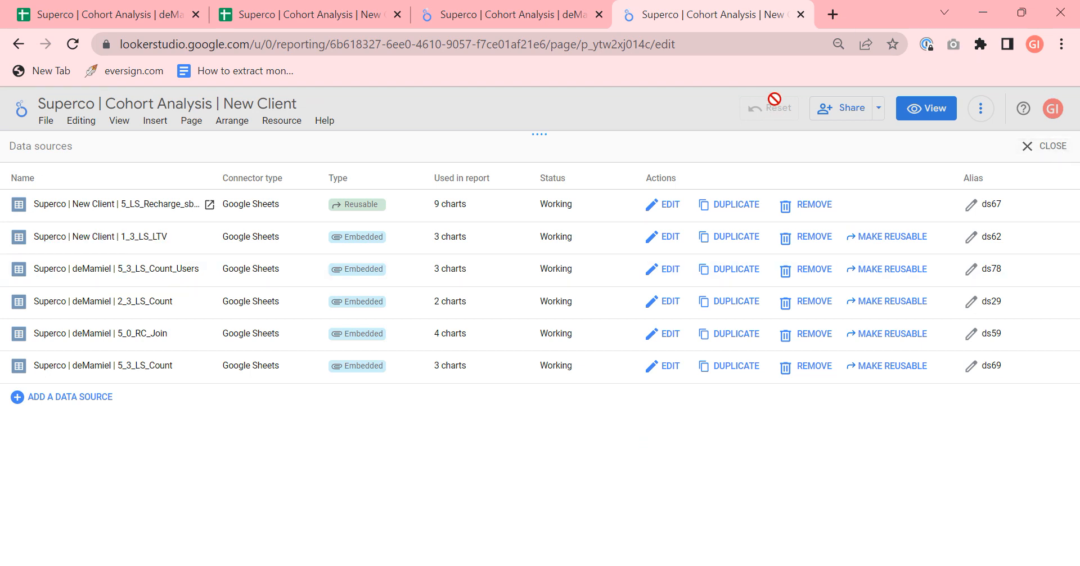
pyautogui.moveTo(317, 4)
pyautogui.click(1037, 147)
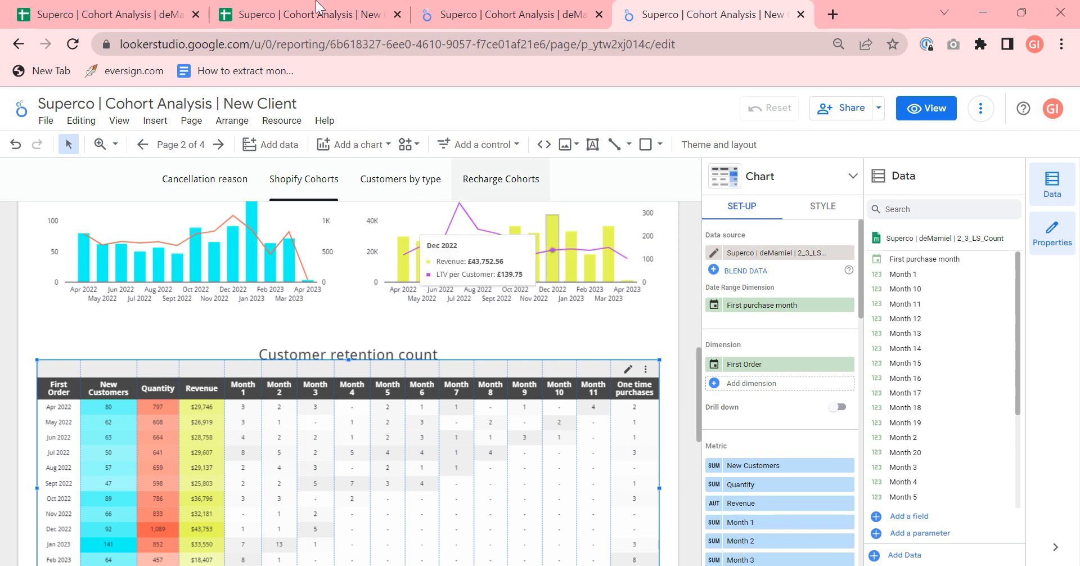
pyautogui.click(277, 8)
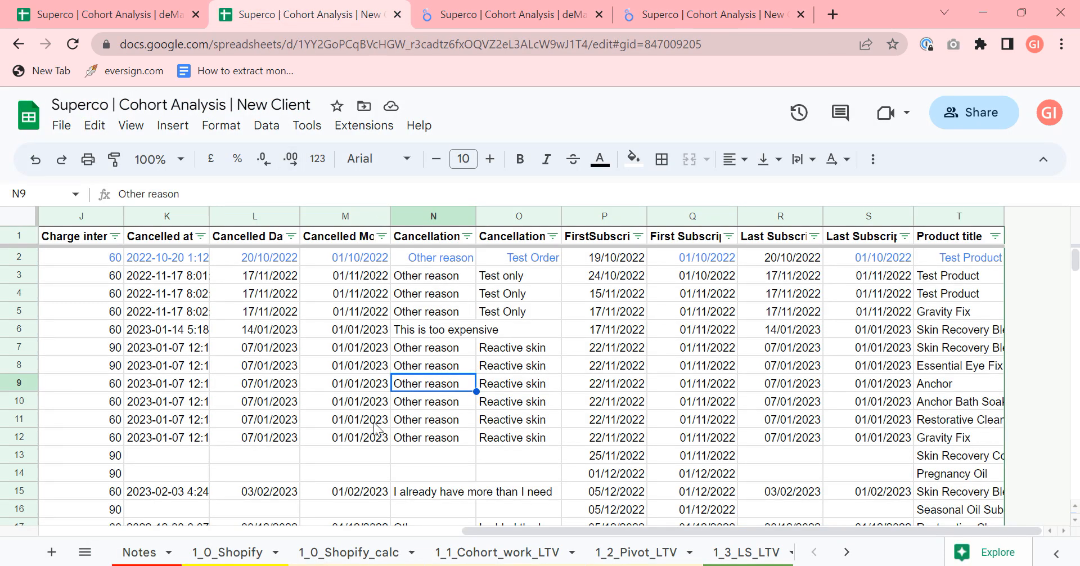